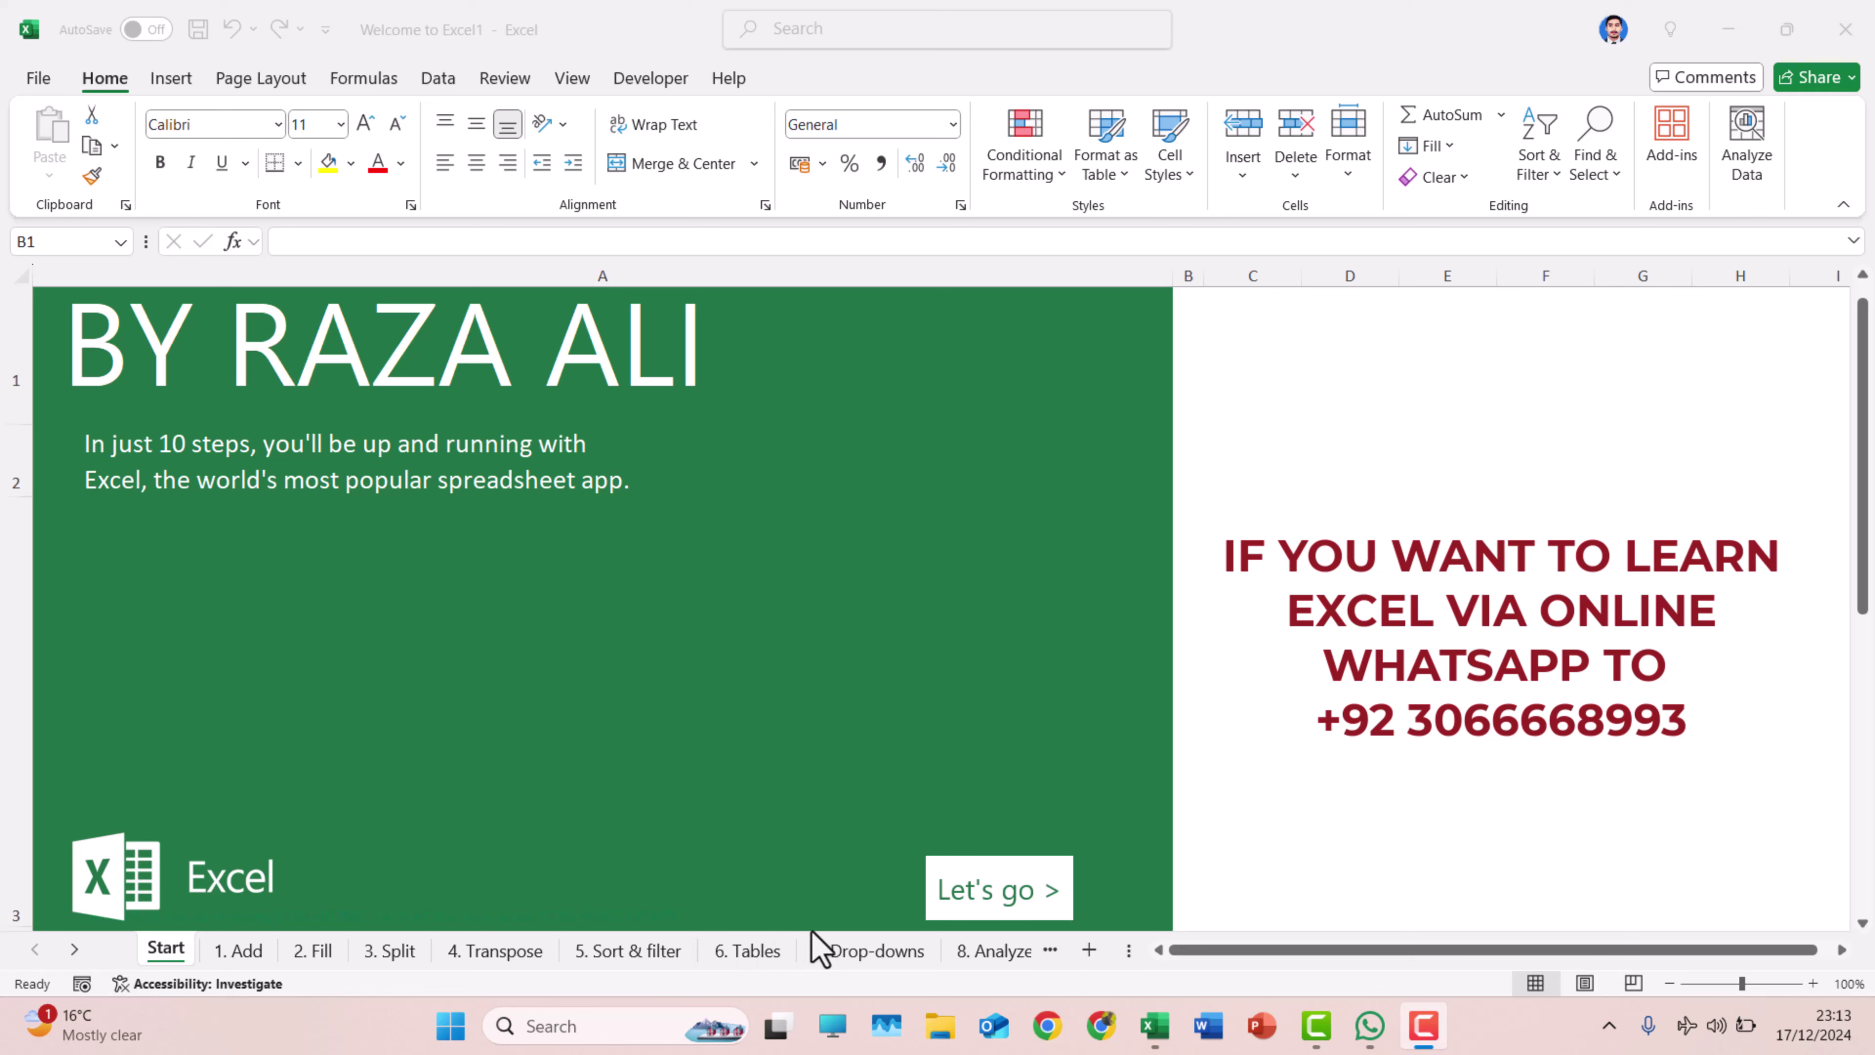
Step: Open the "7. Drop-downs" worksheet
click(743, 964)
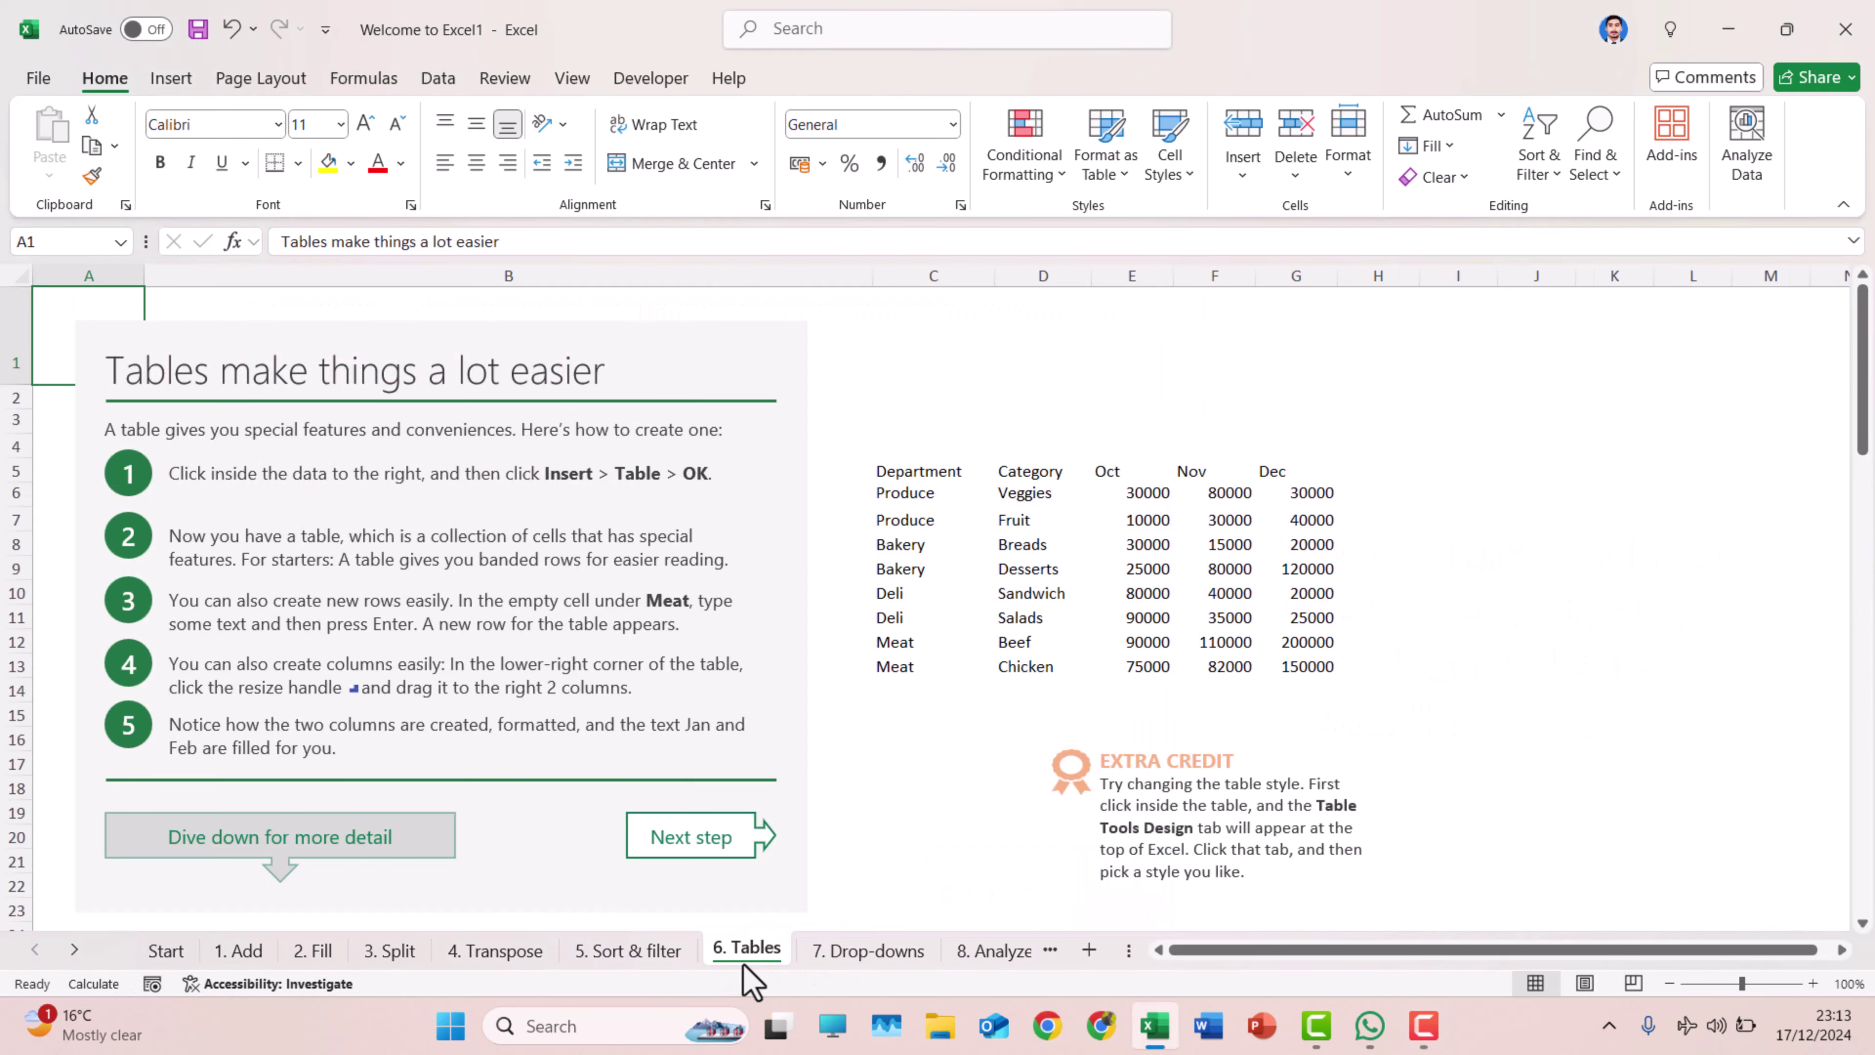
scroll(743, 953, down, 5)
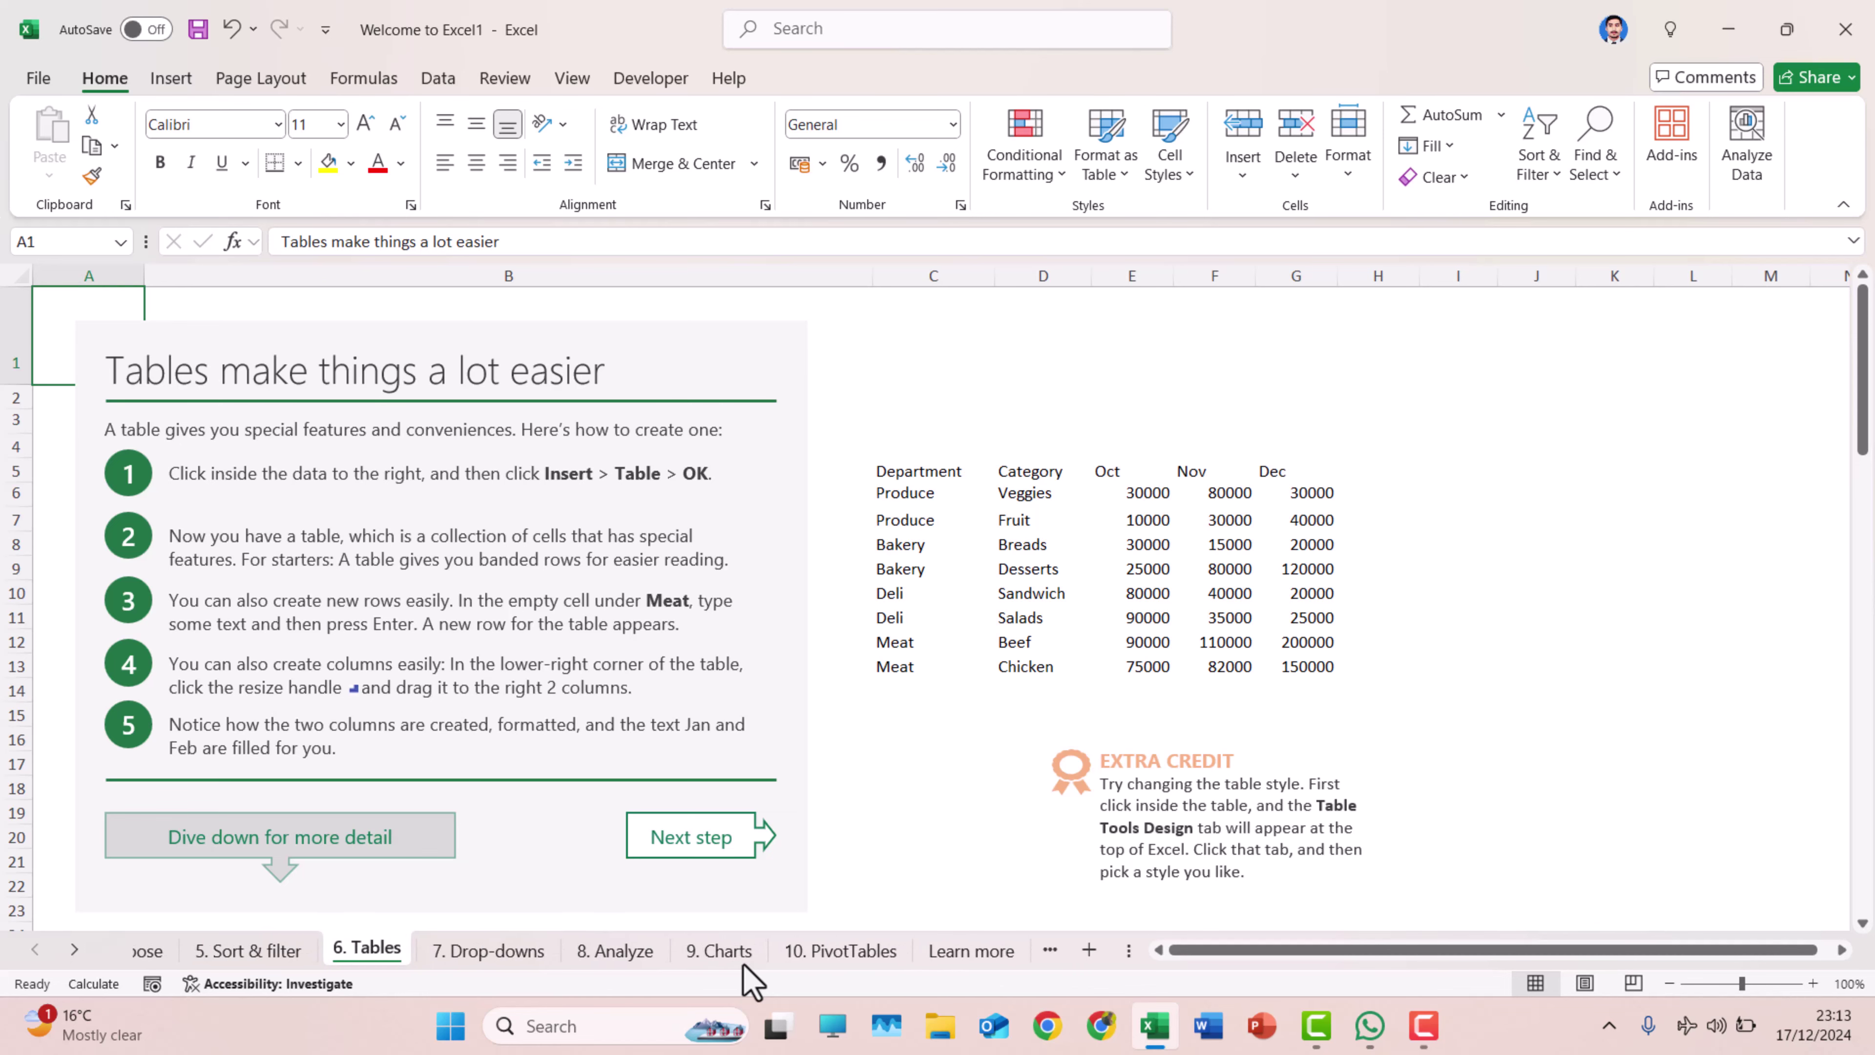
scroll(742, 952, up, 5)
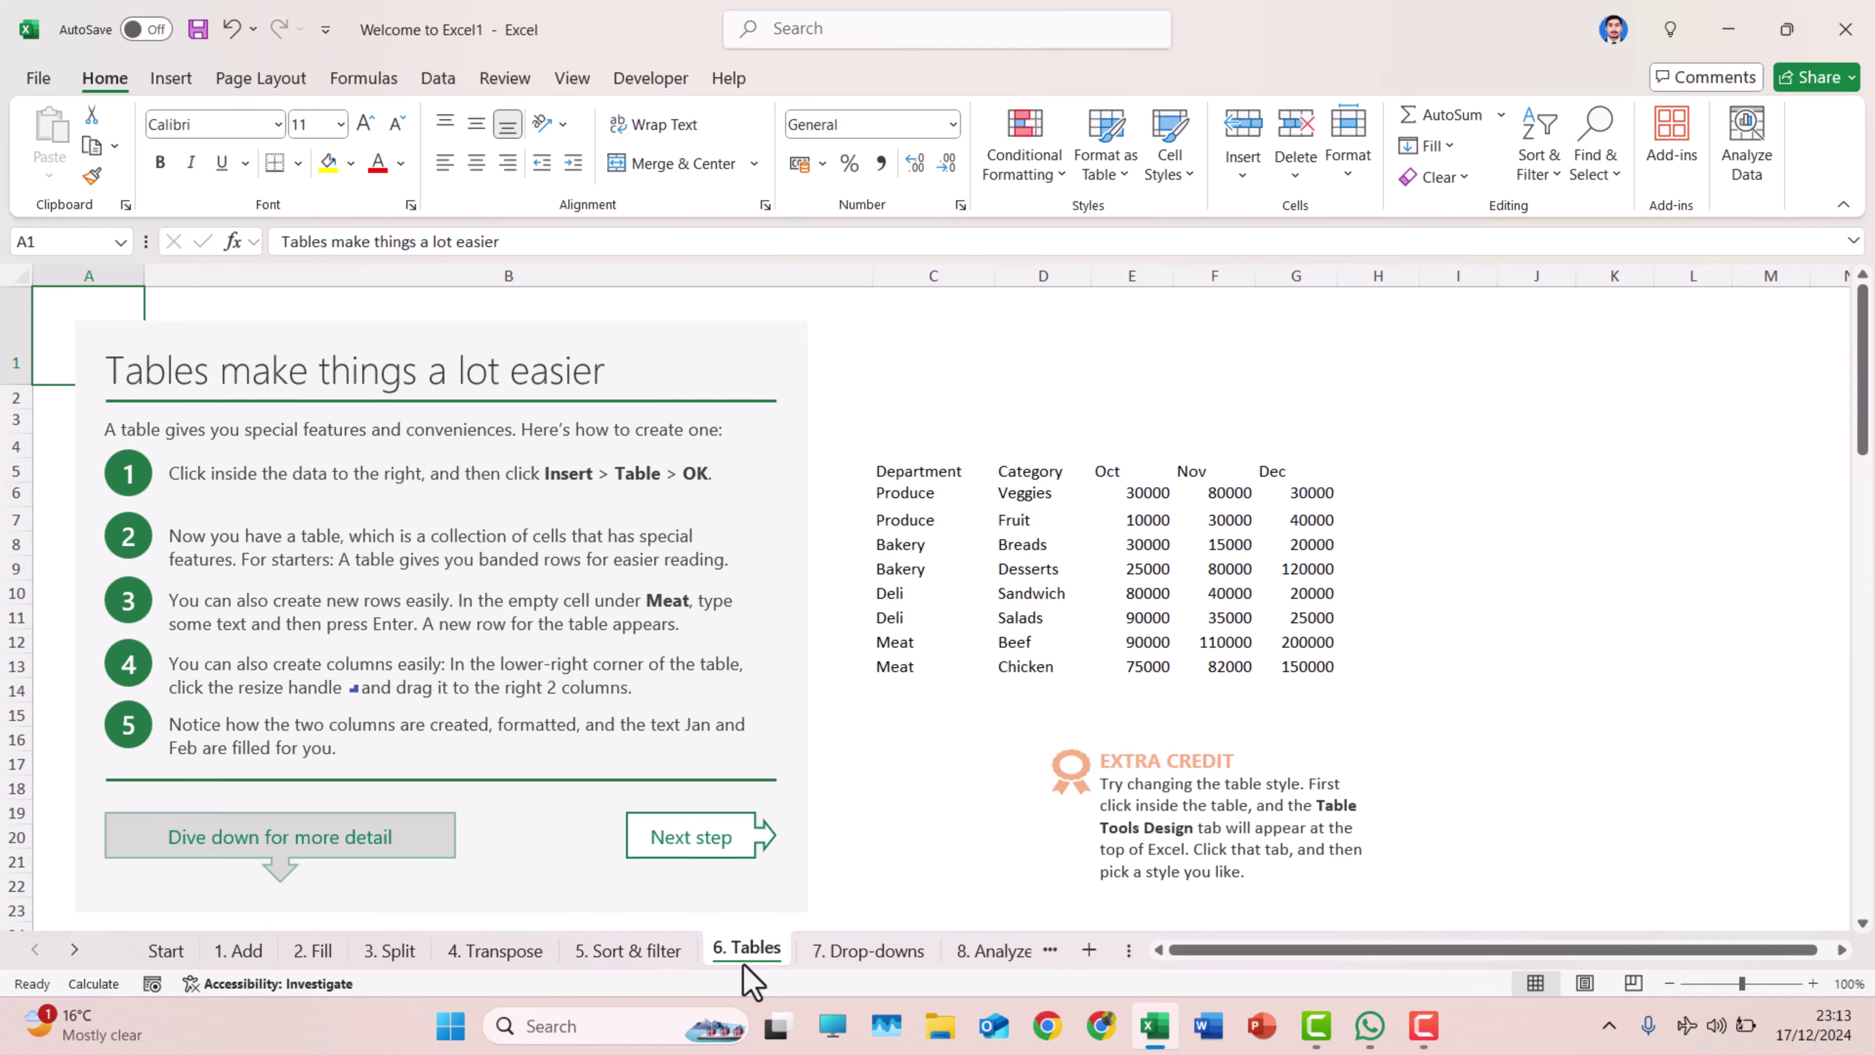
click(845, 956)
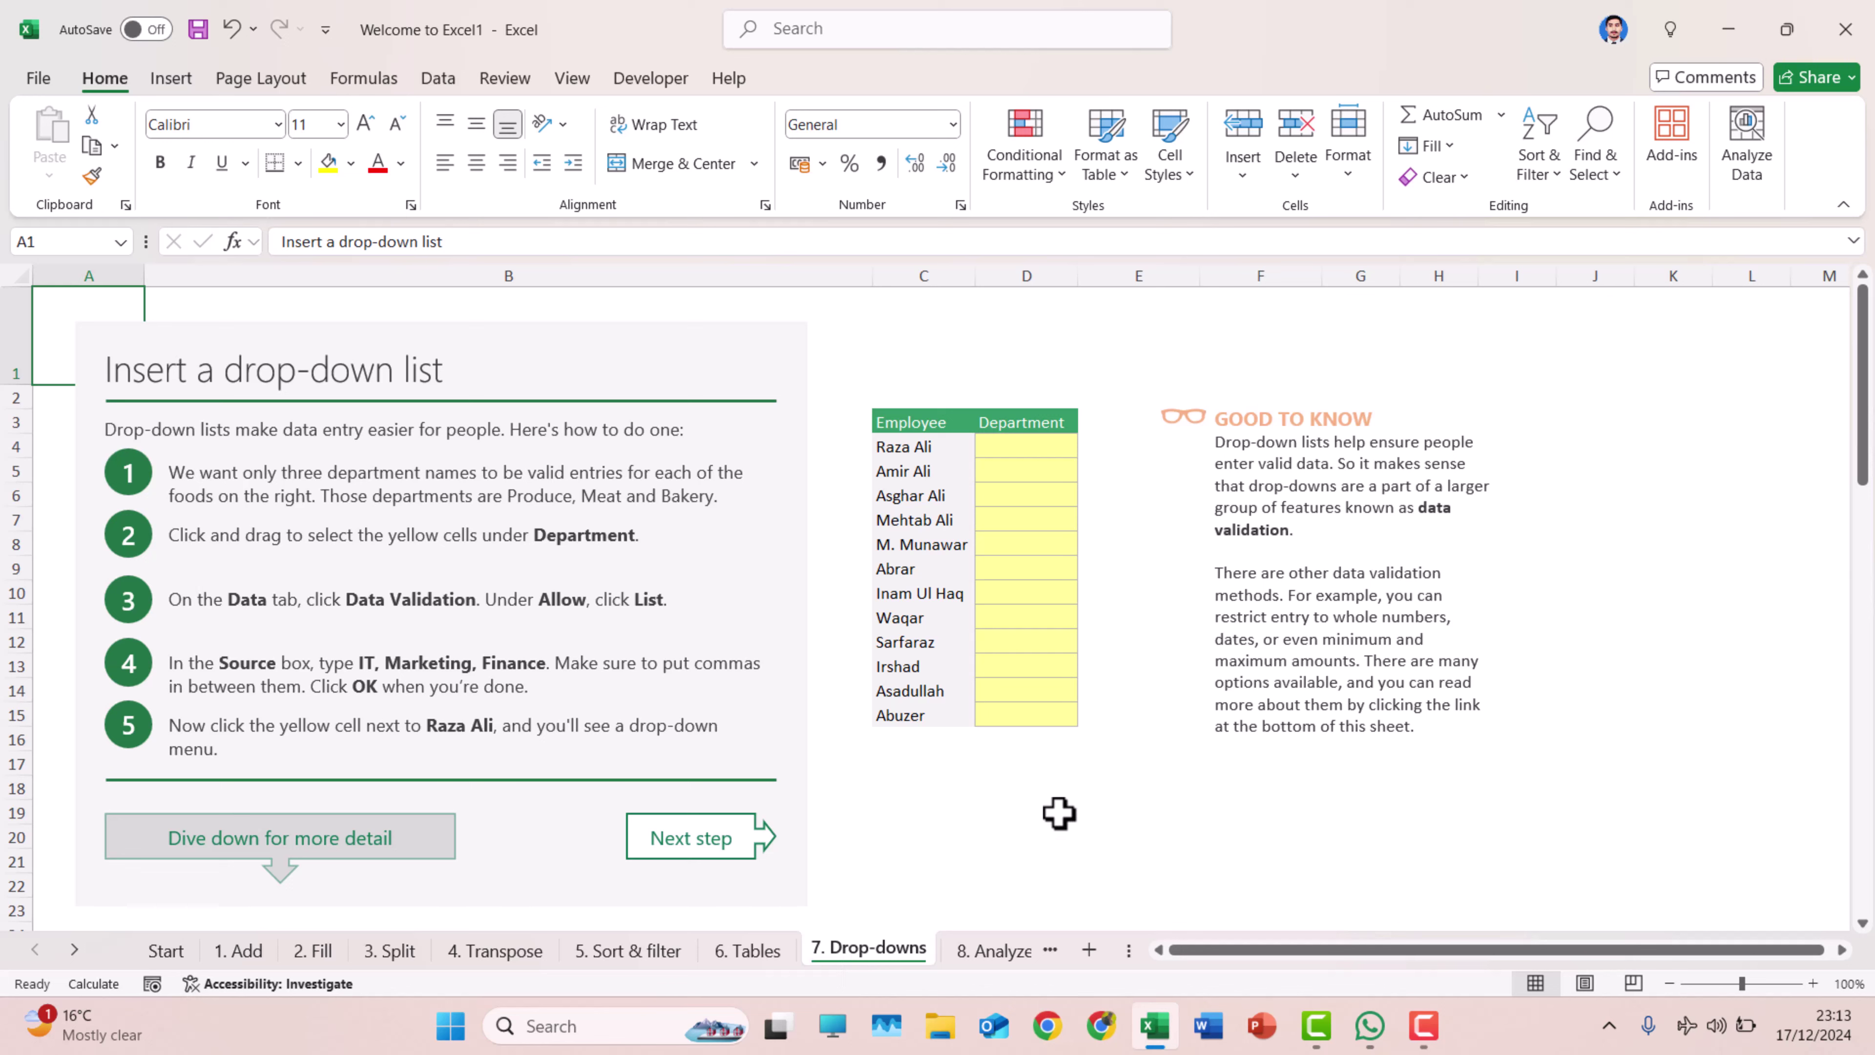
click(932, 428)
drag(932, 428, 1064, 715)
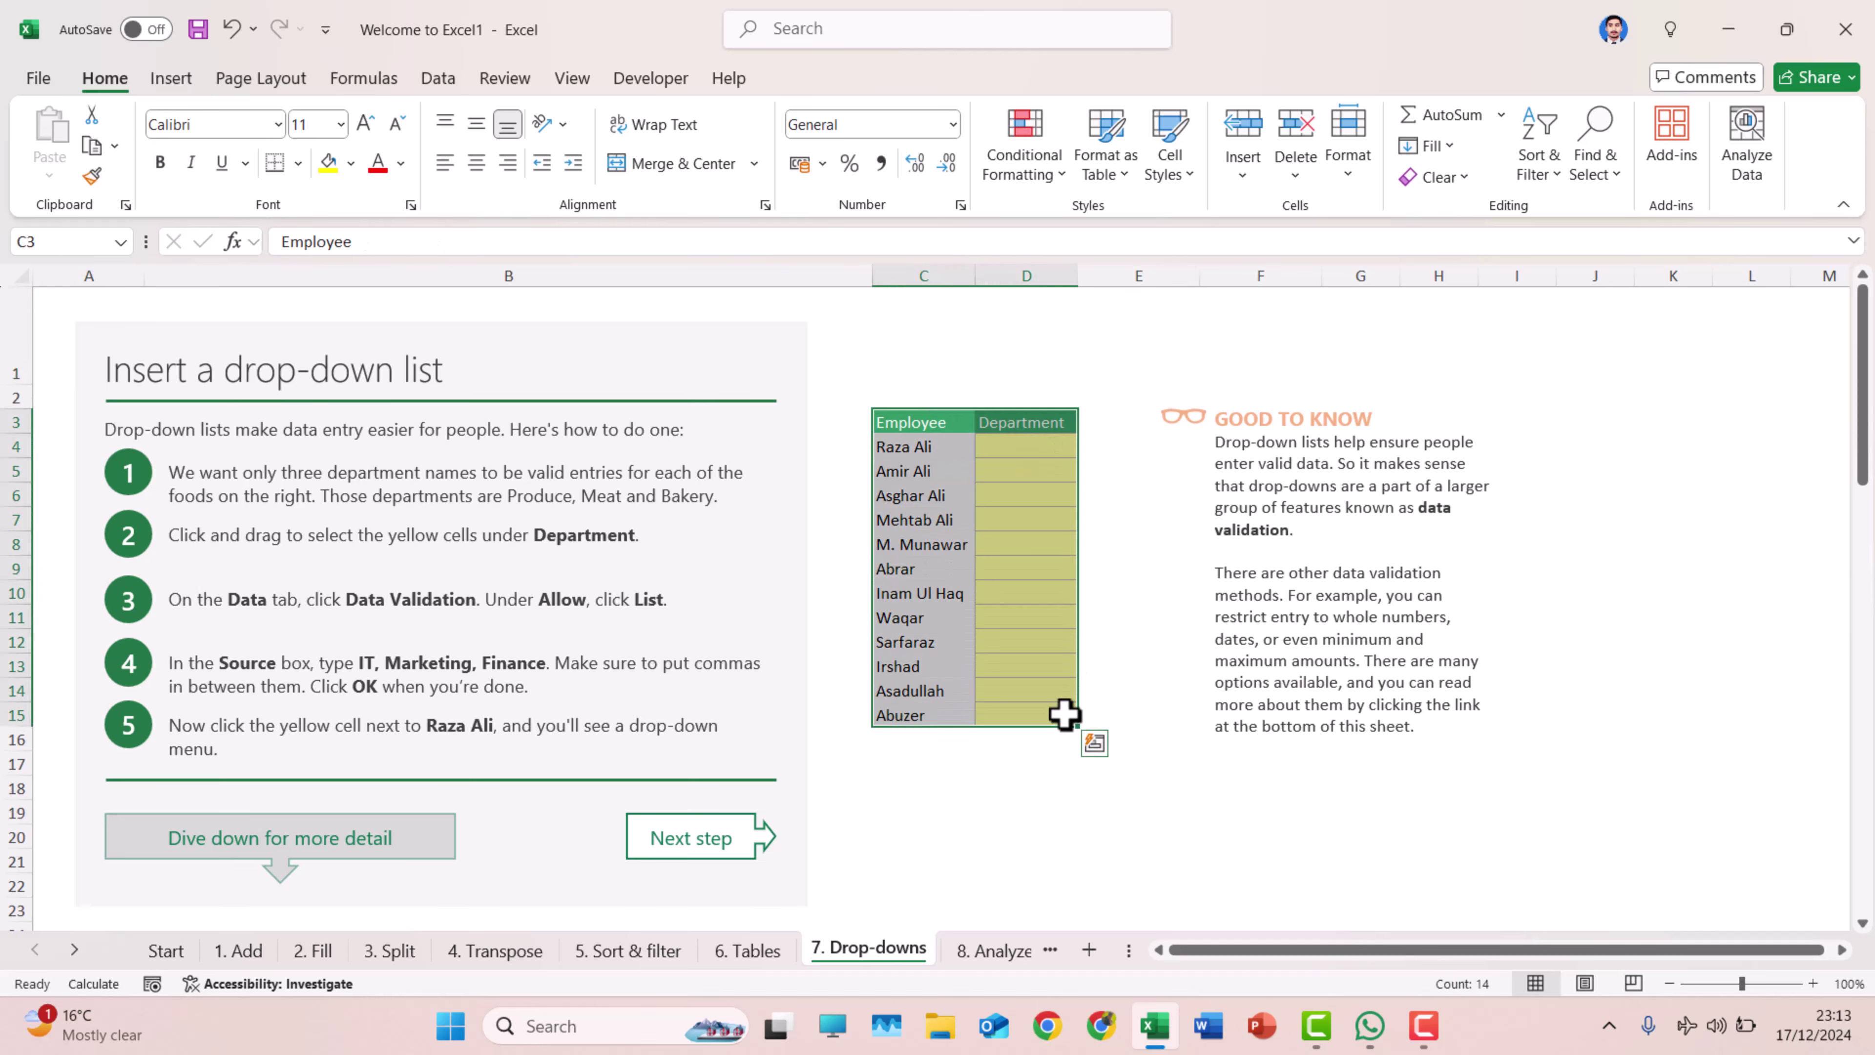
click(1020, 441)
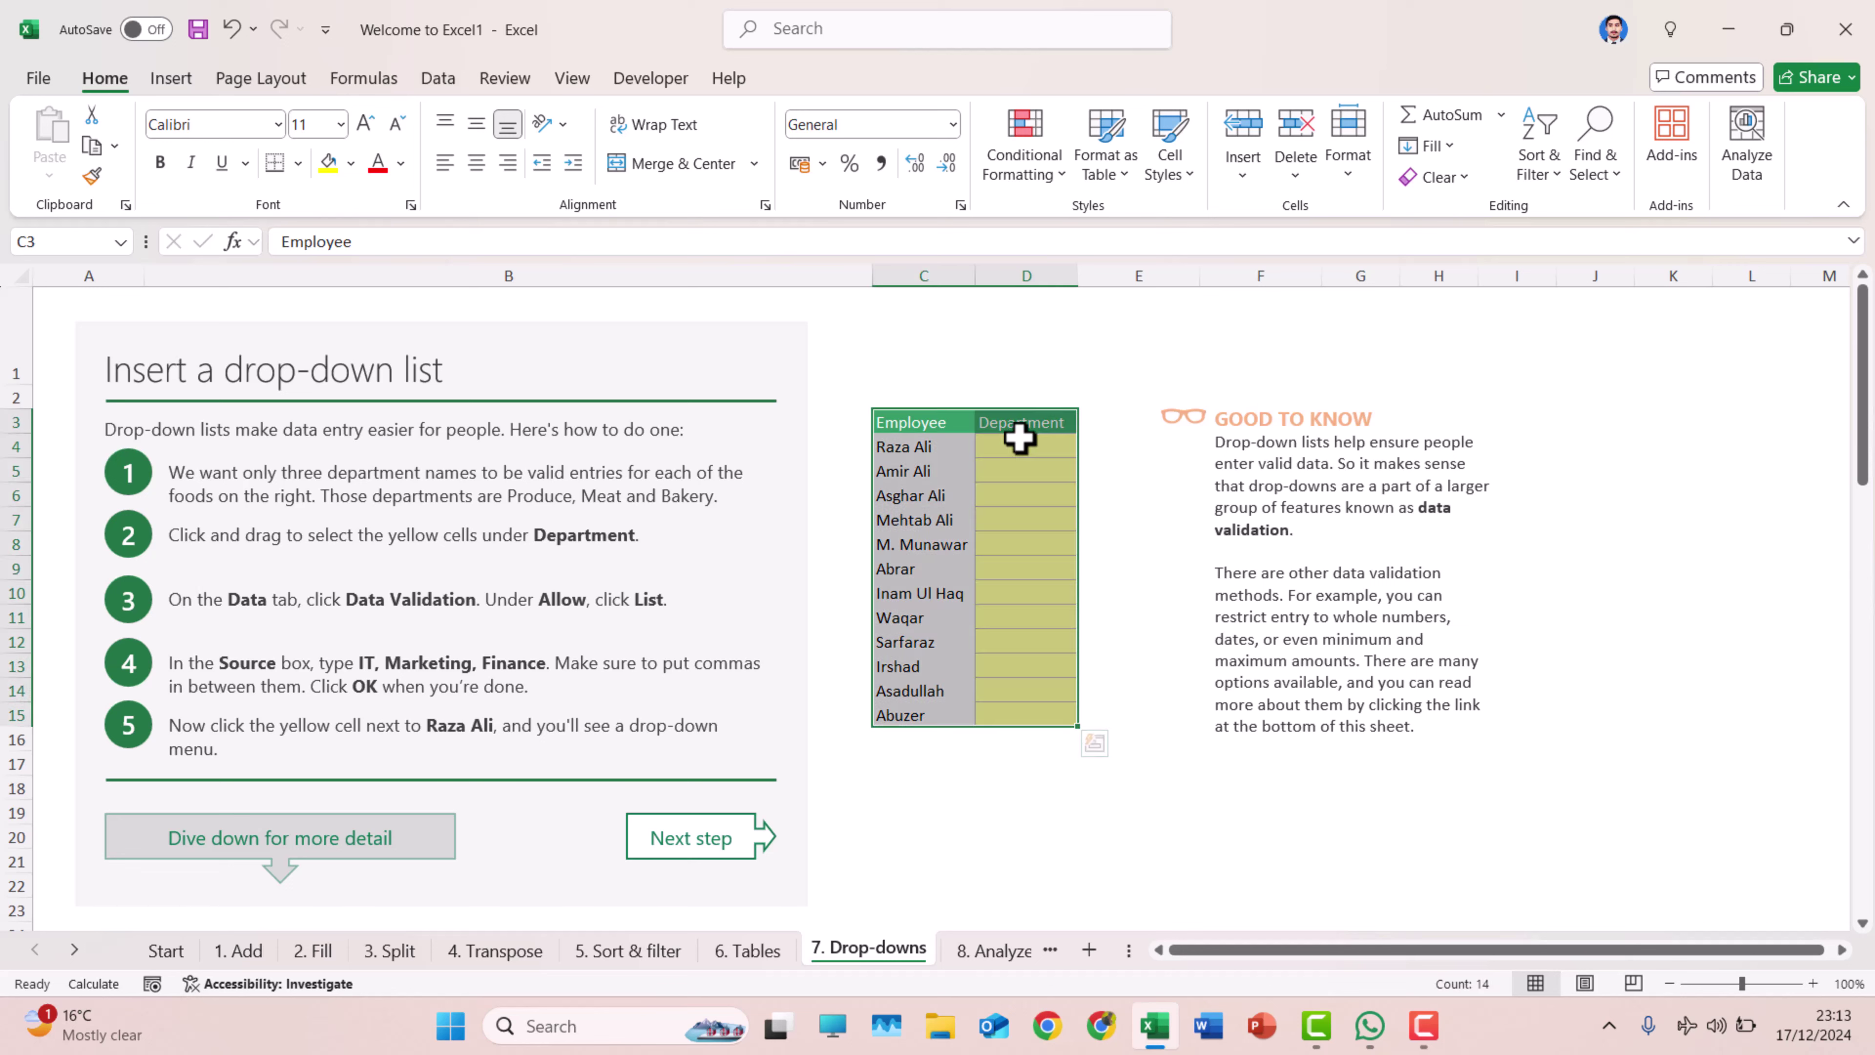
drag(975, 429, 1022, 428)
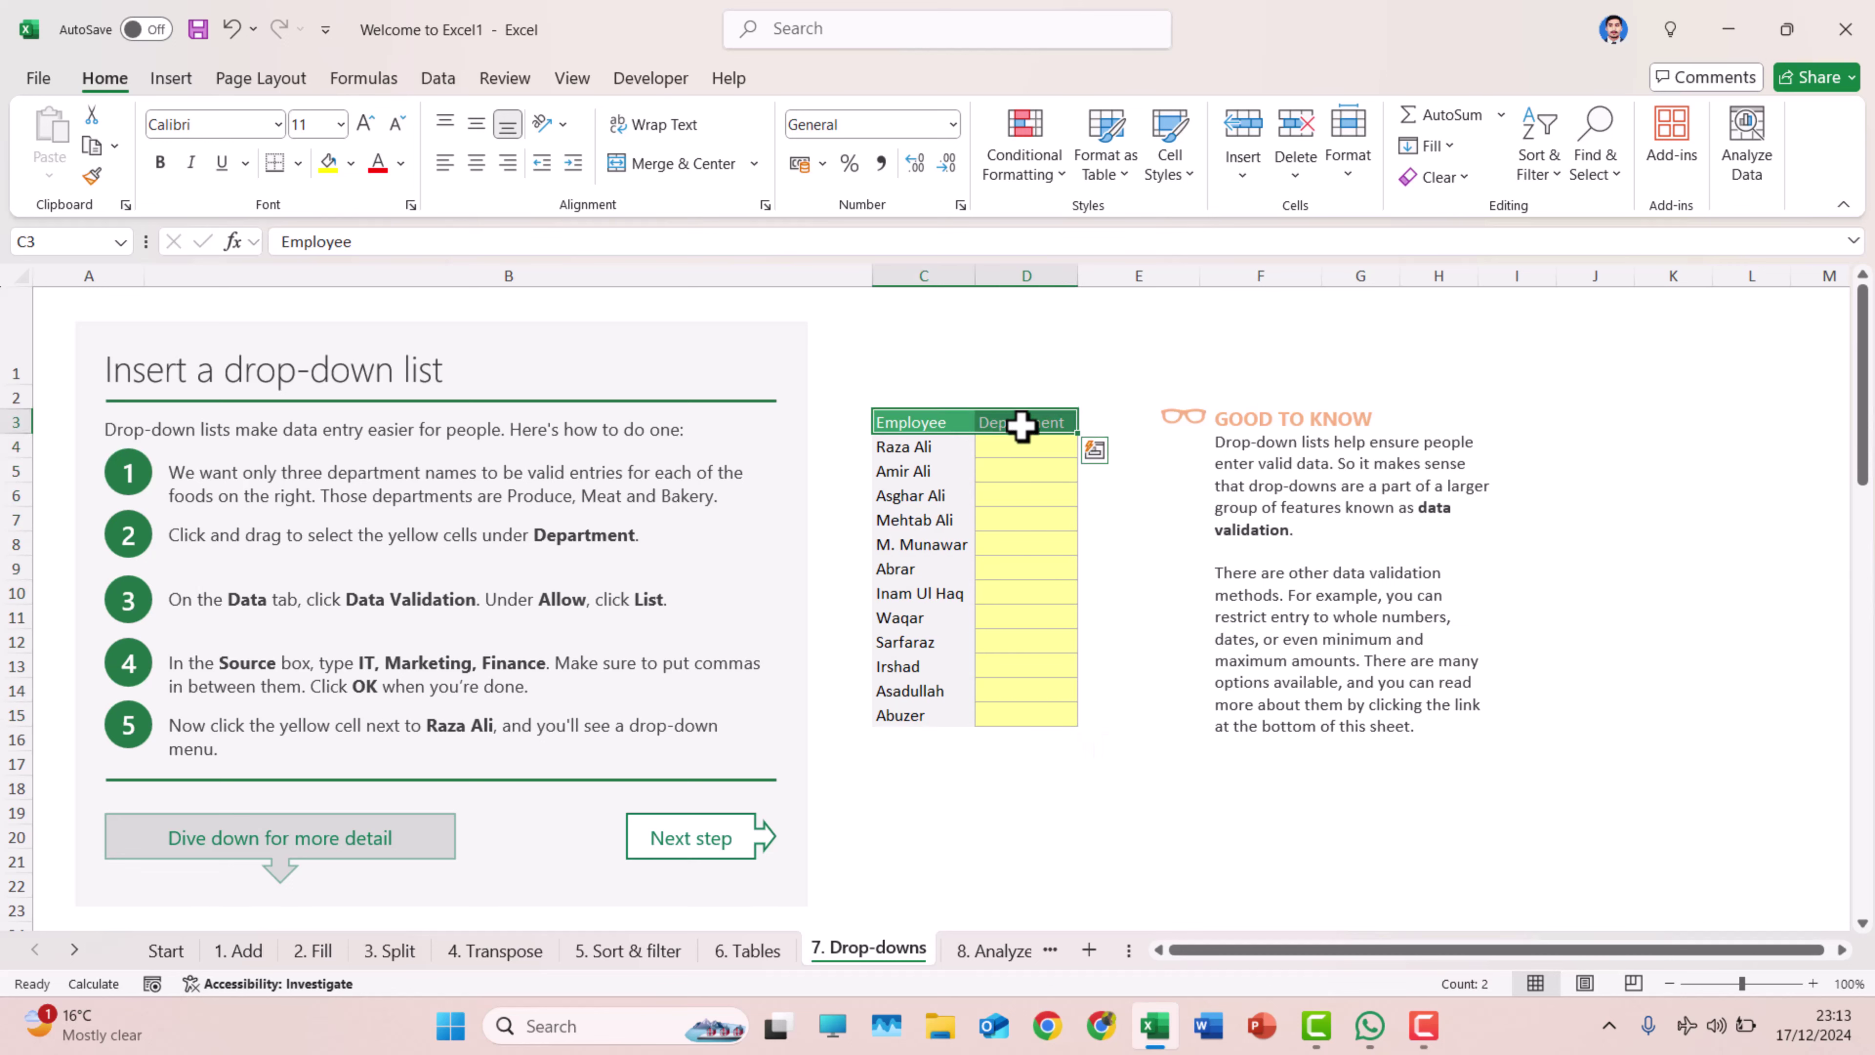
click(1010, 444)
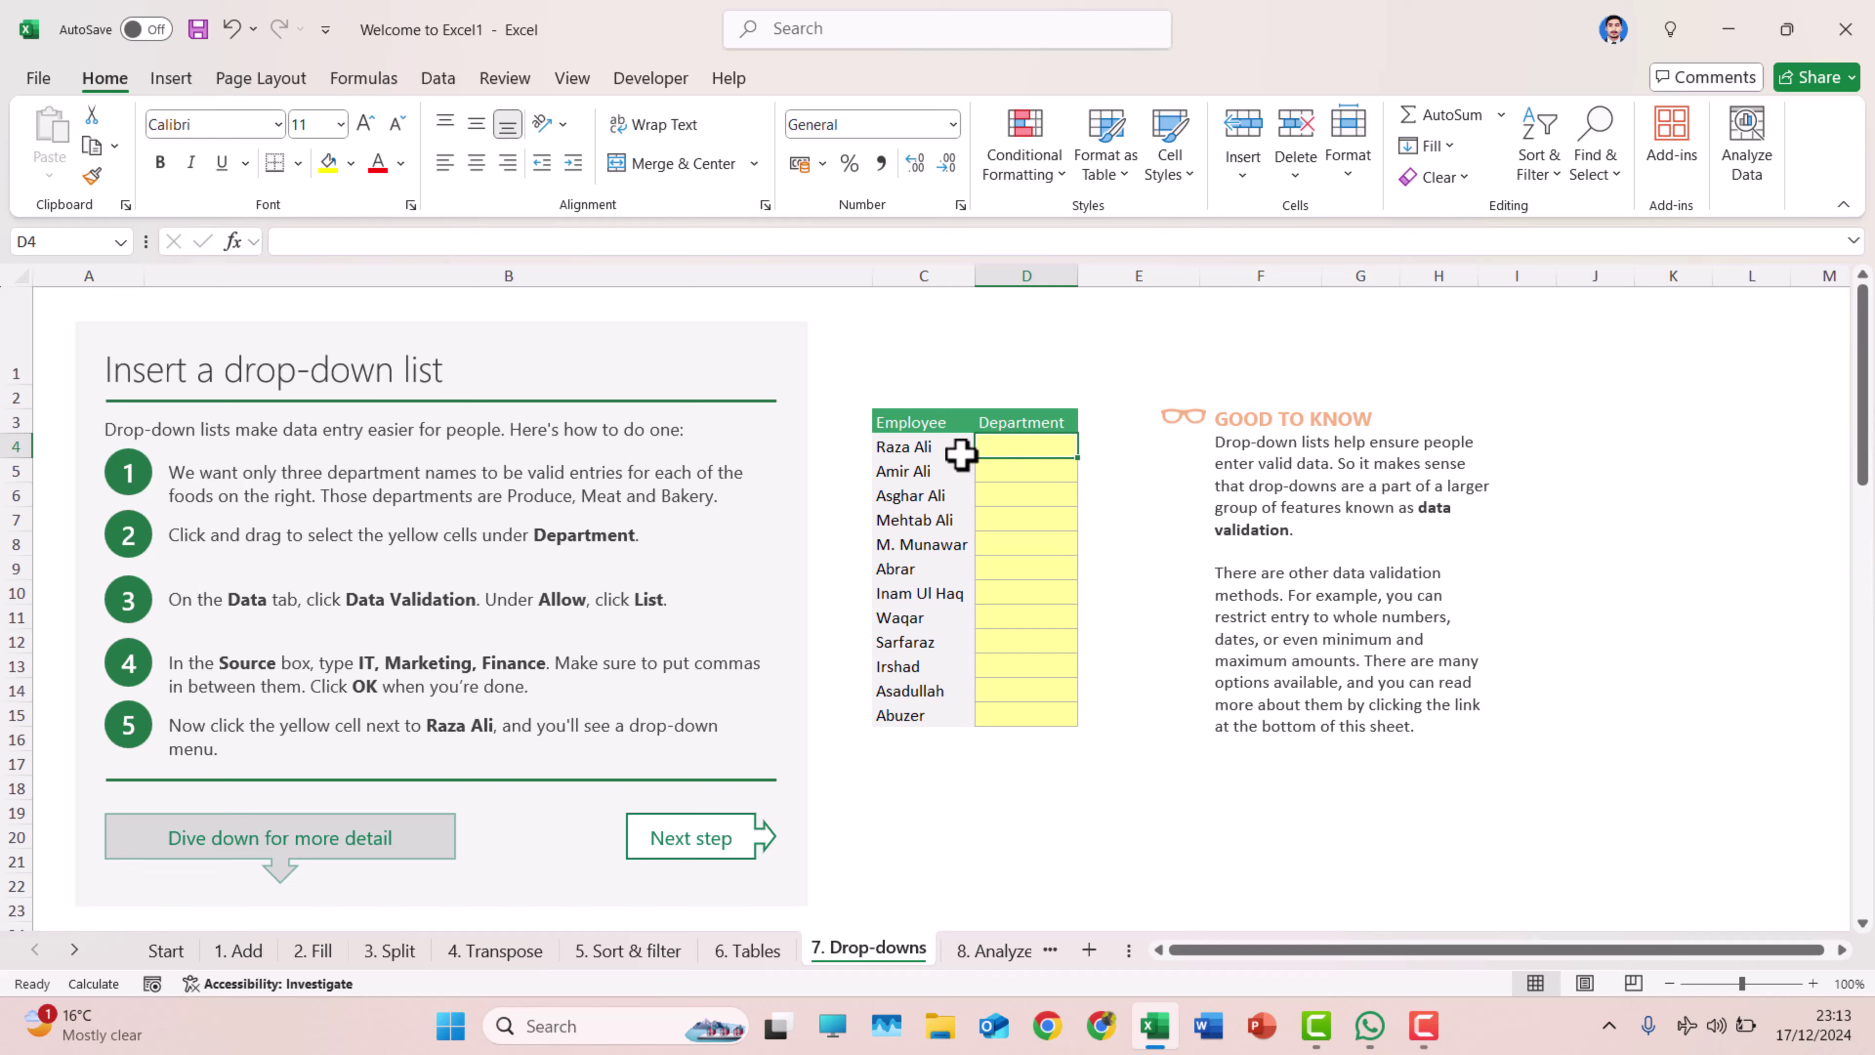
drag(929, 443, 917, 714)
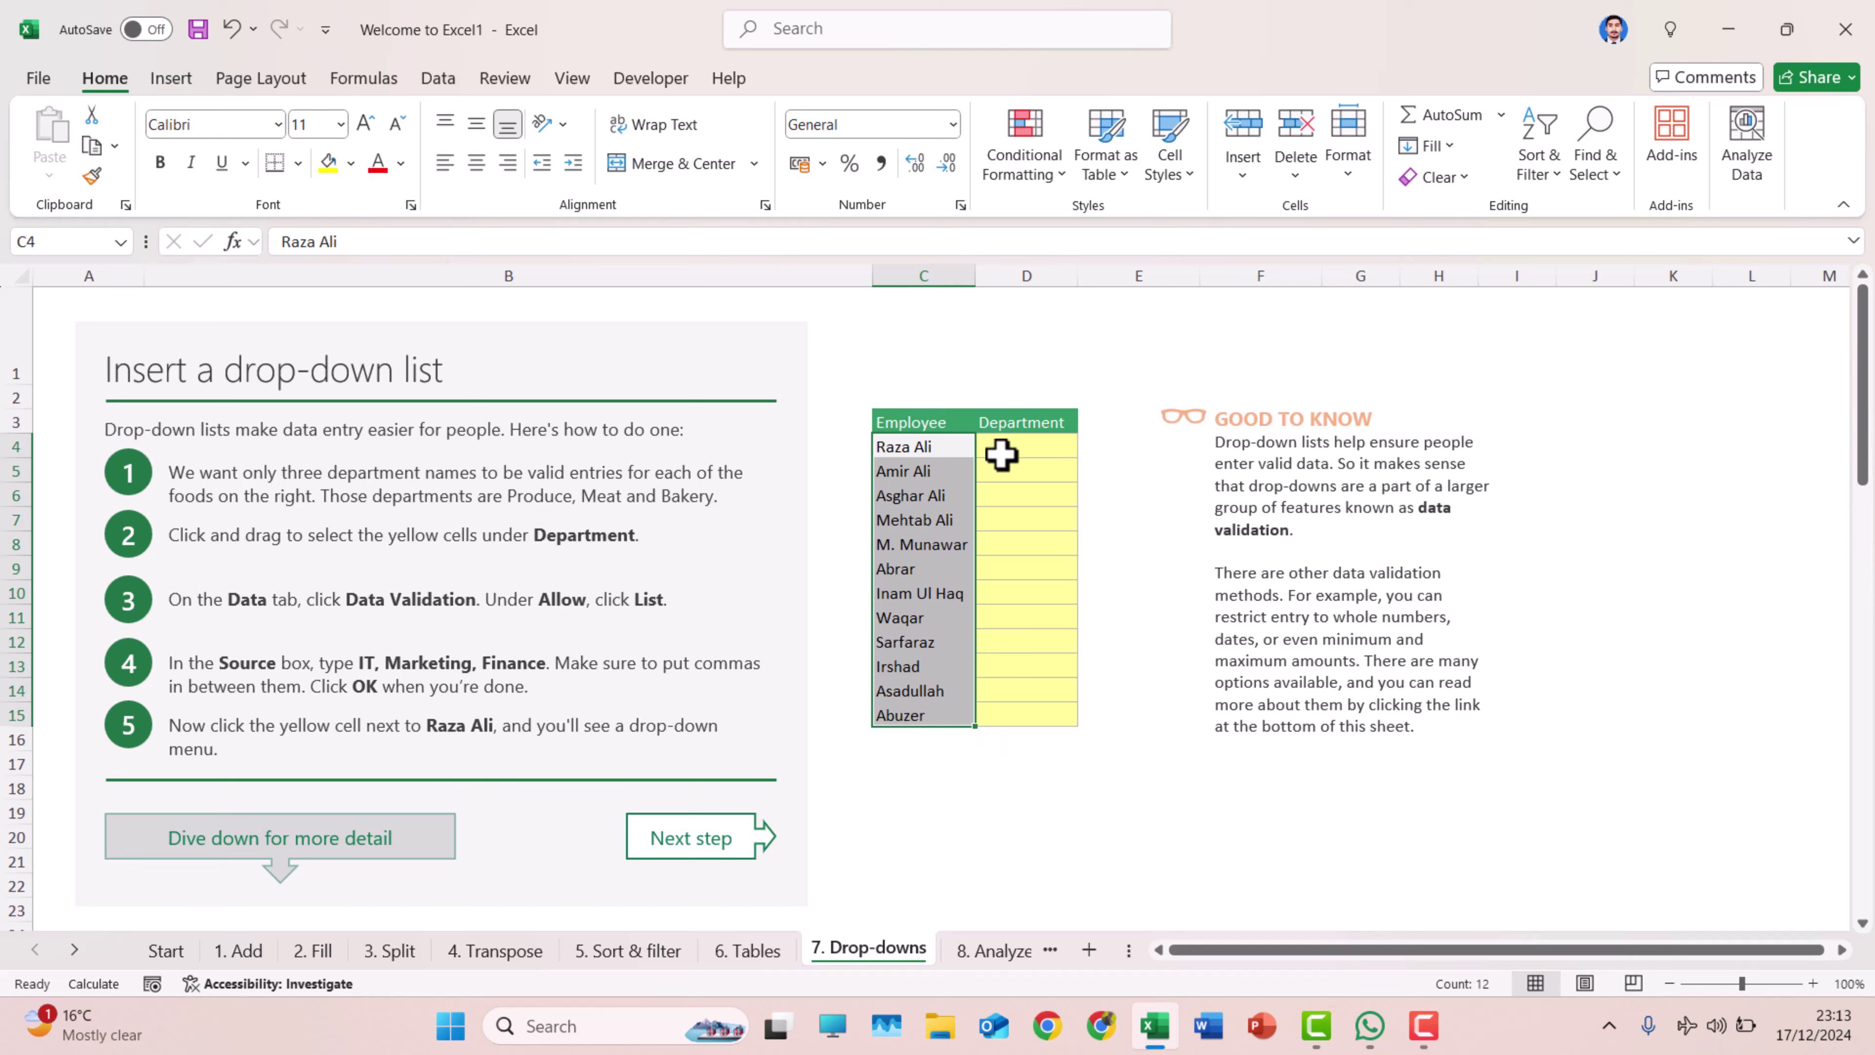
Step: Enter IT, IT and MARKETING in Department cells D4 to D6, and clear those three cells
click(1021, 448)
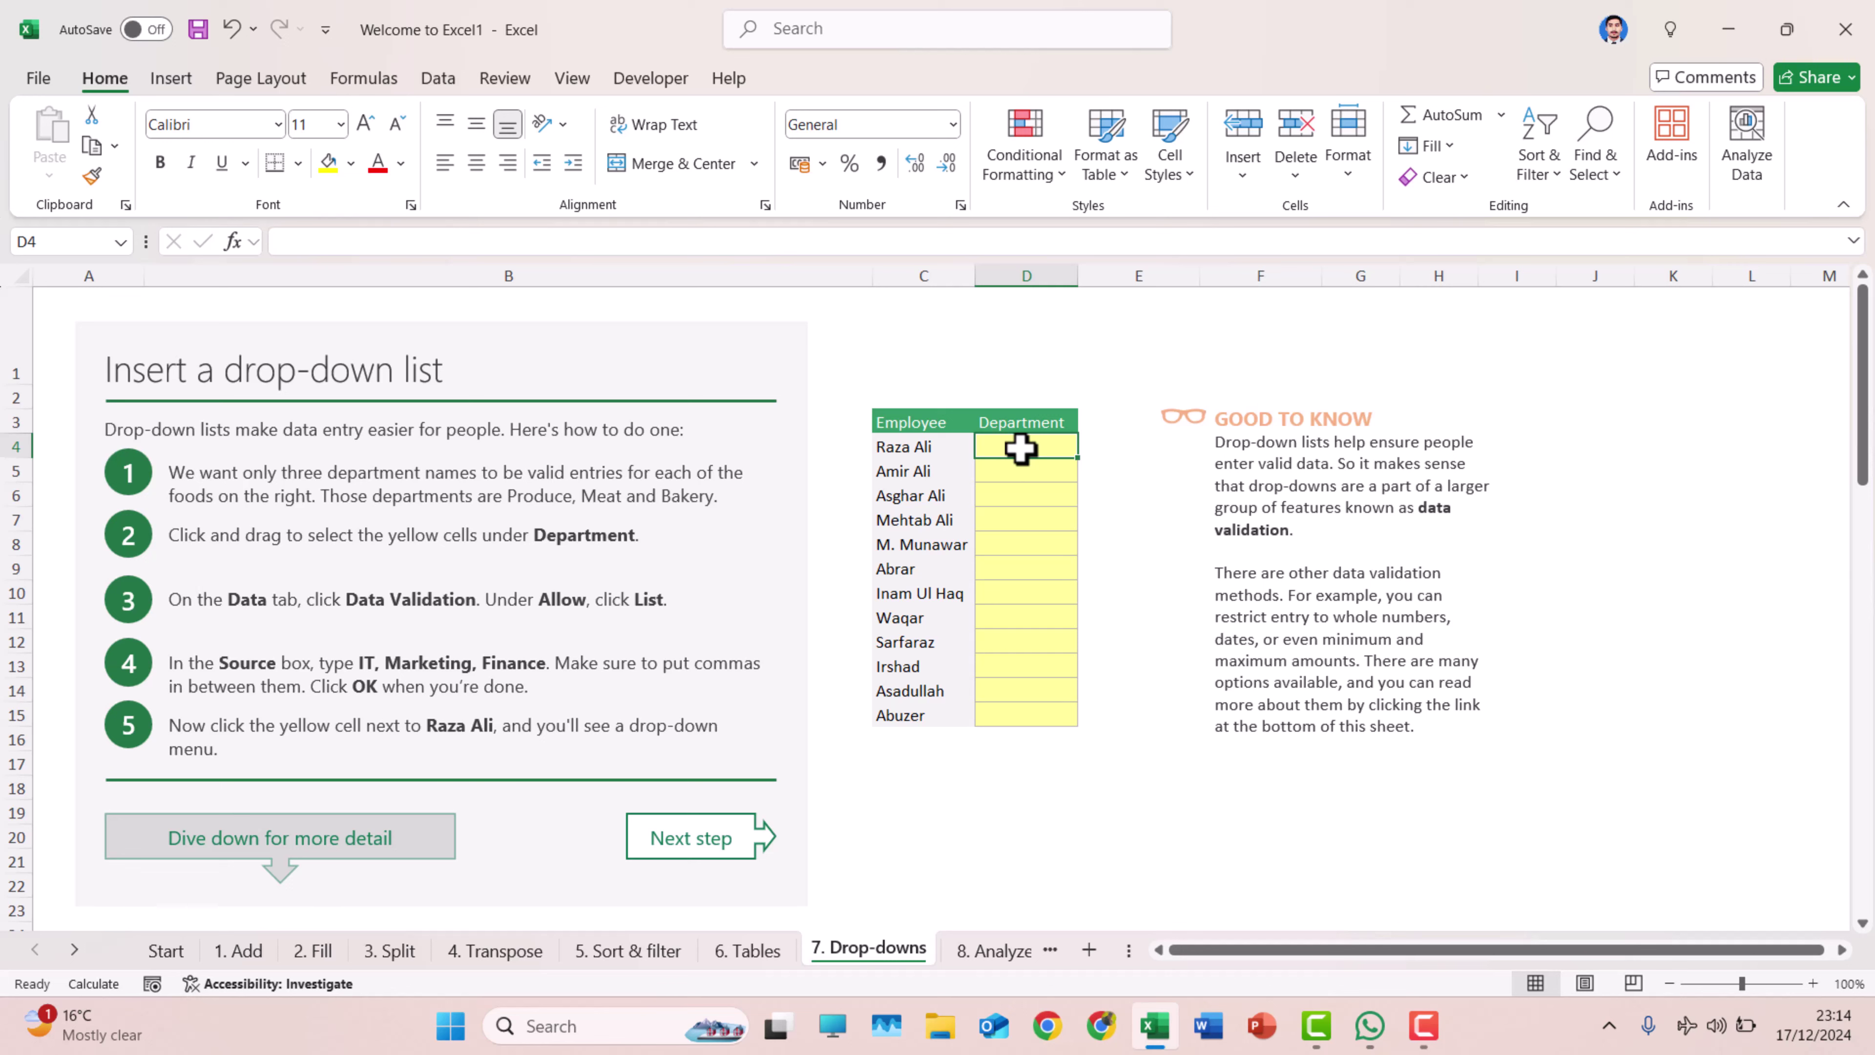
text(IT)
key(Return)
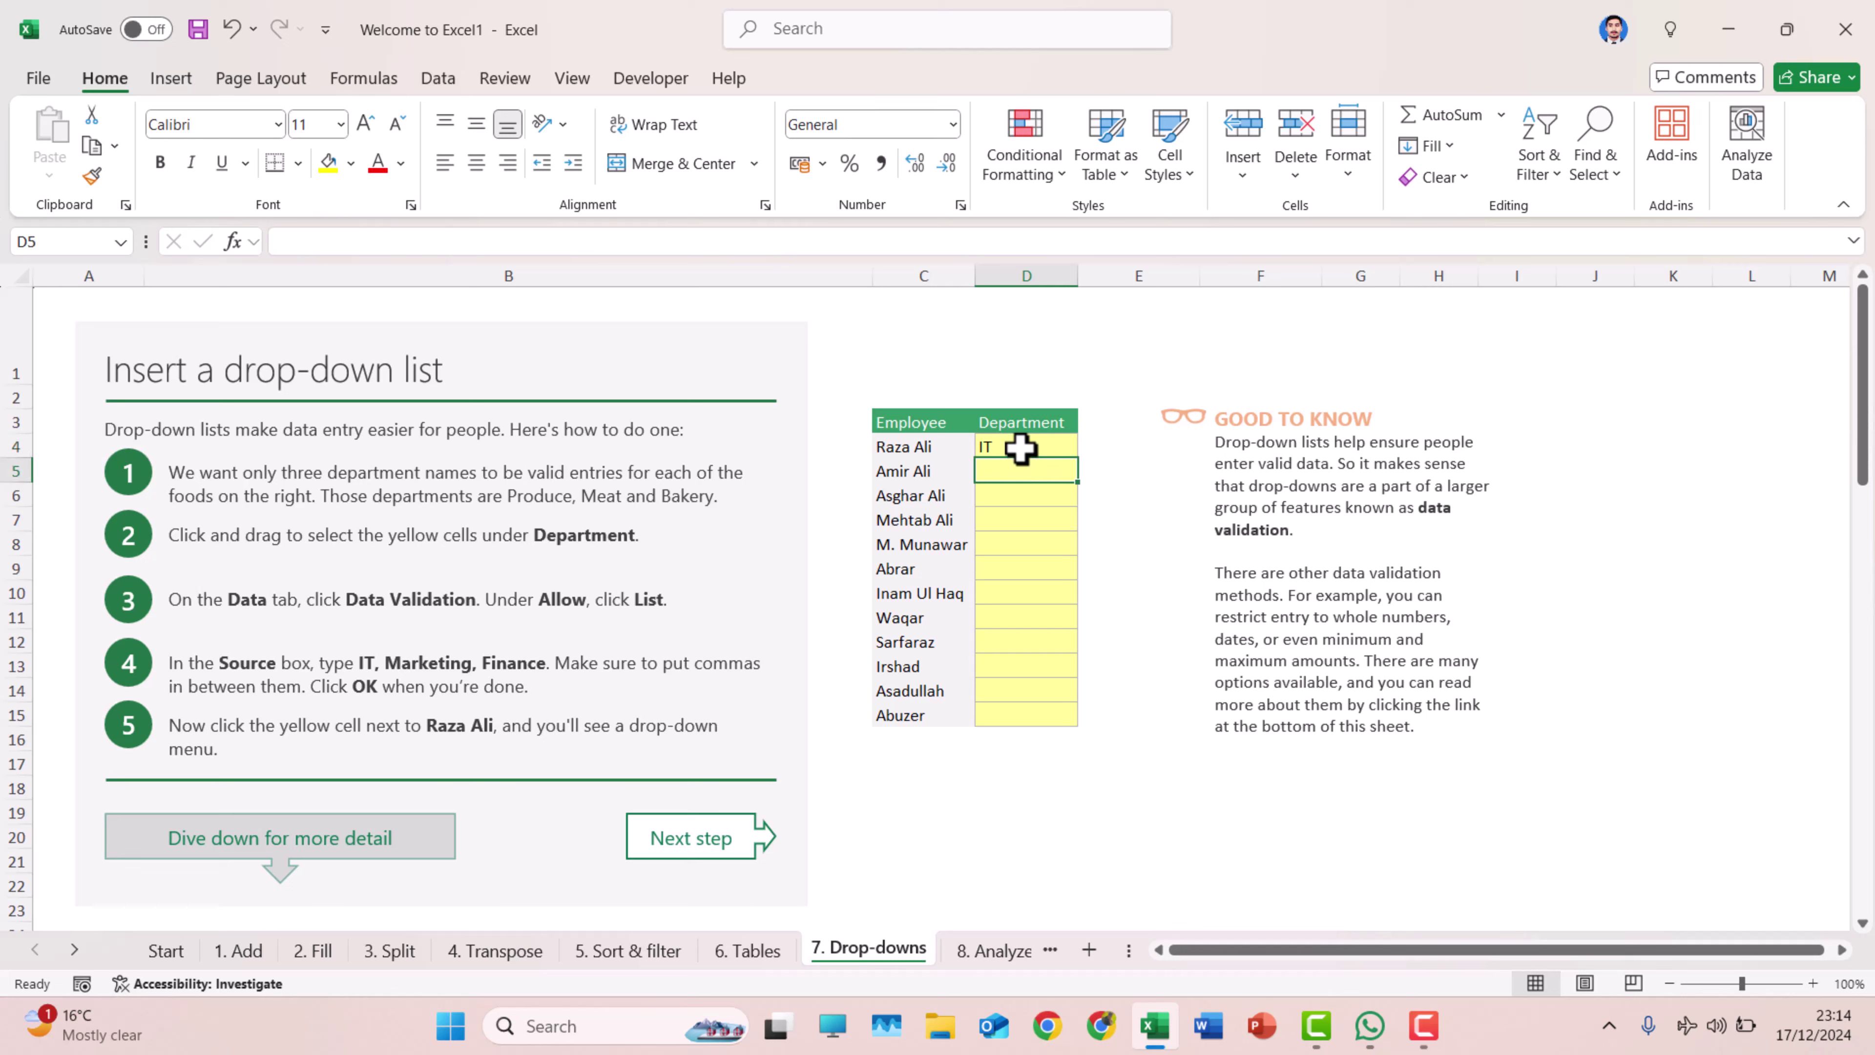
text(IT)
key(Return)
text(M)
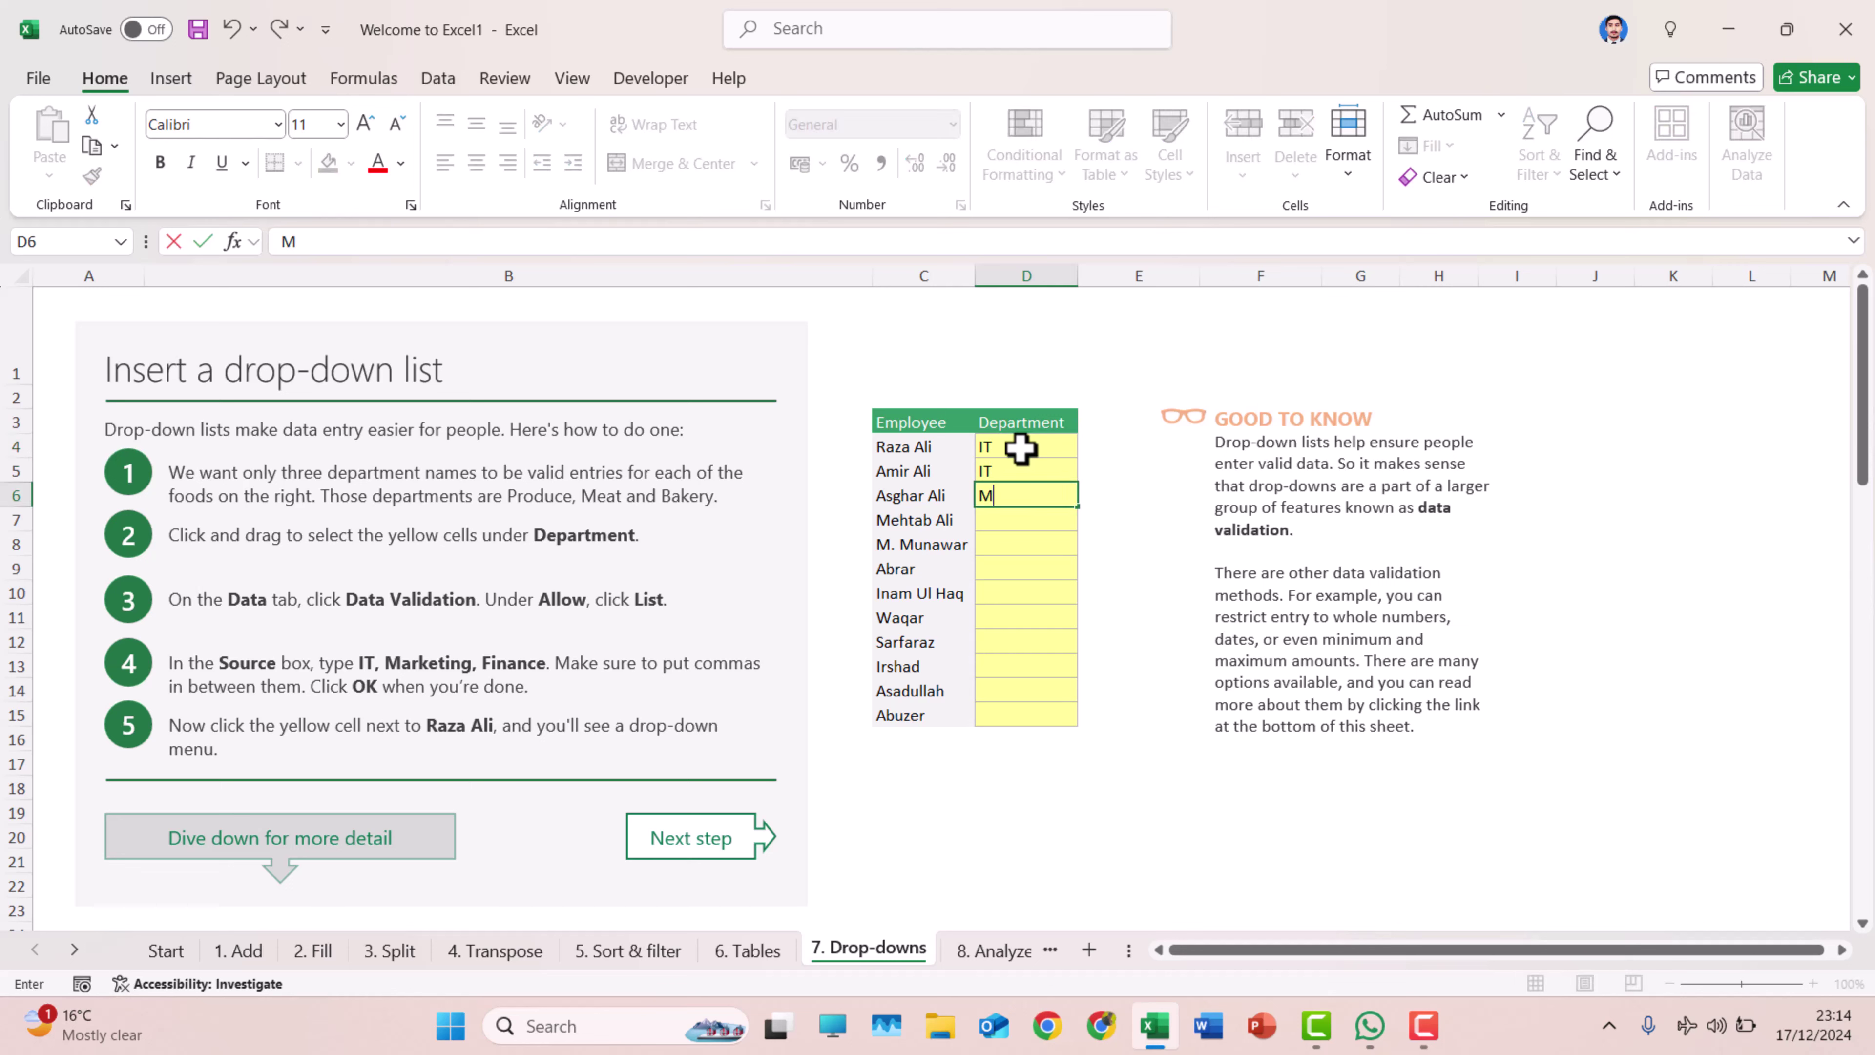
text(ARKETING)
key(Return)
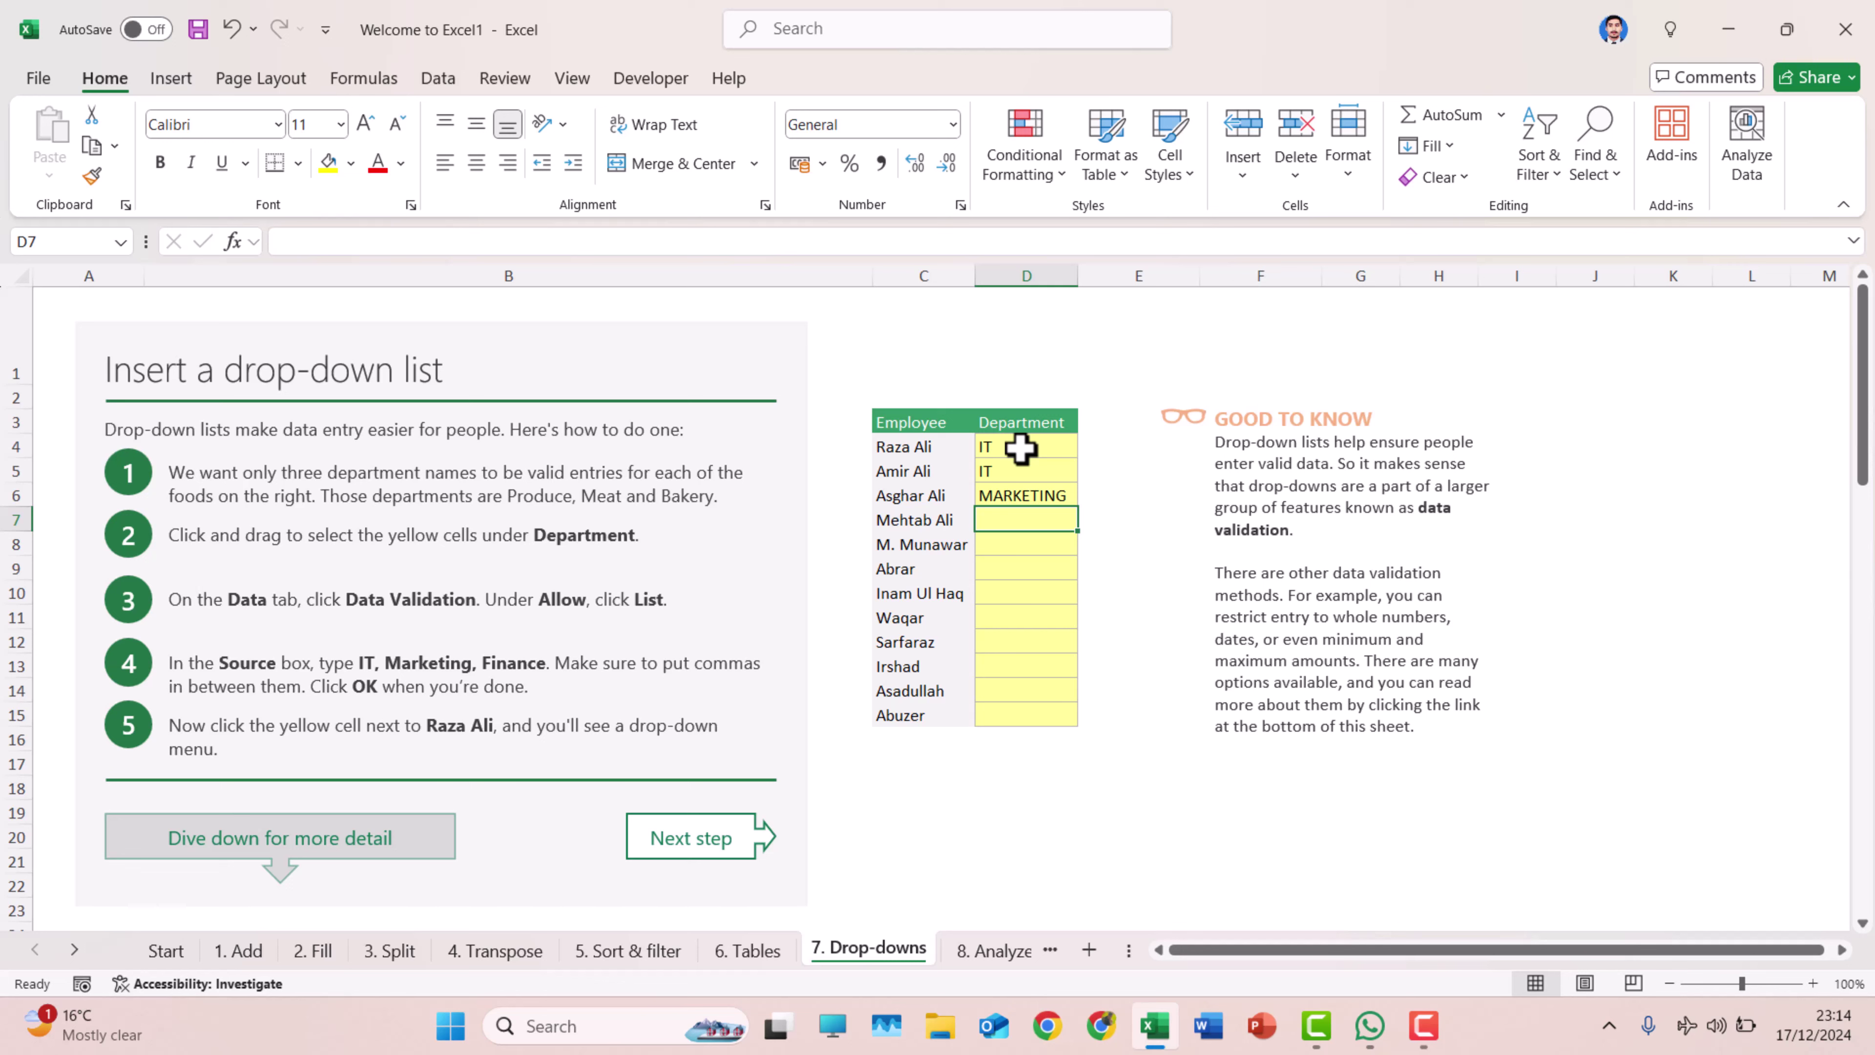
drag(1020, 448, 1020, 501)
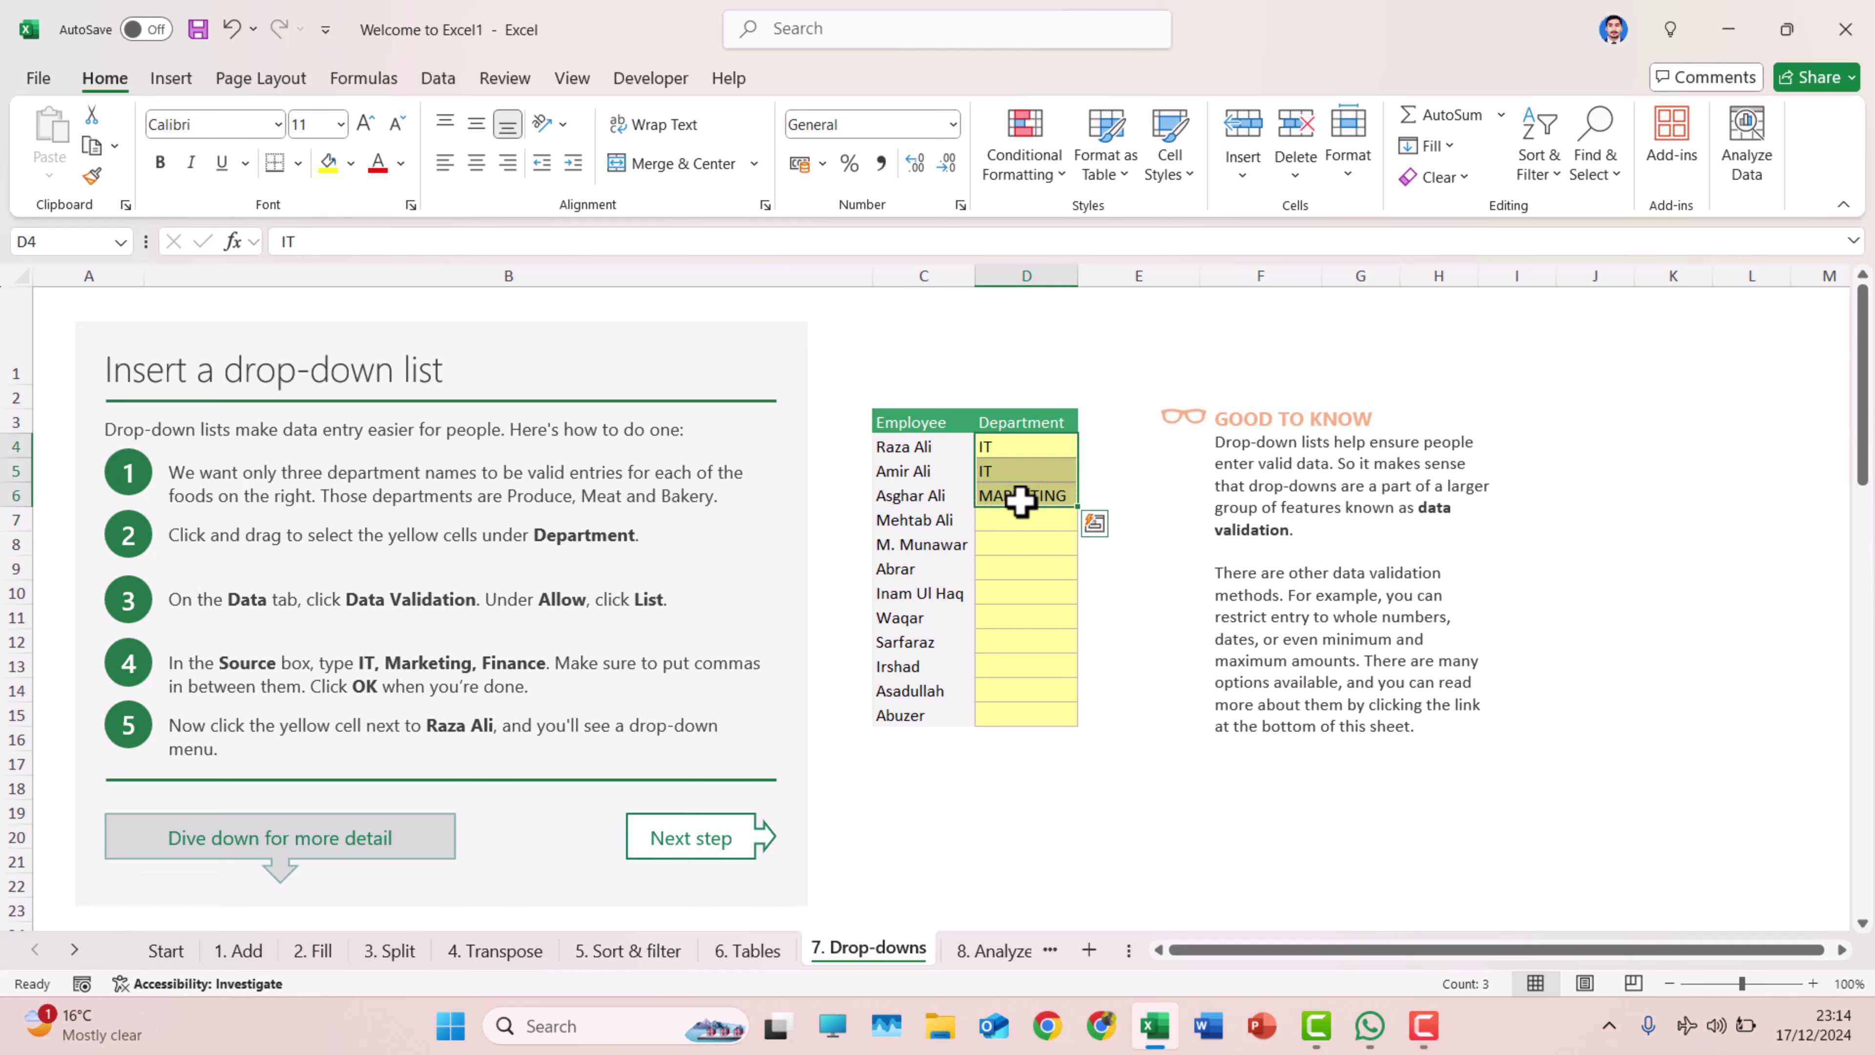
key(Delete)
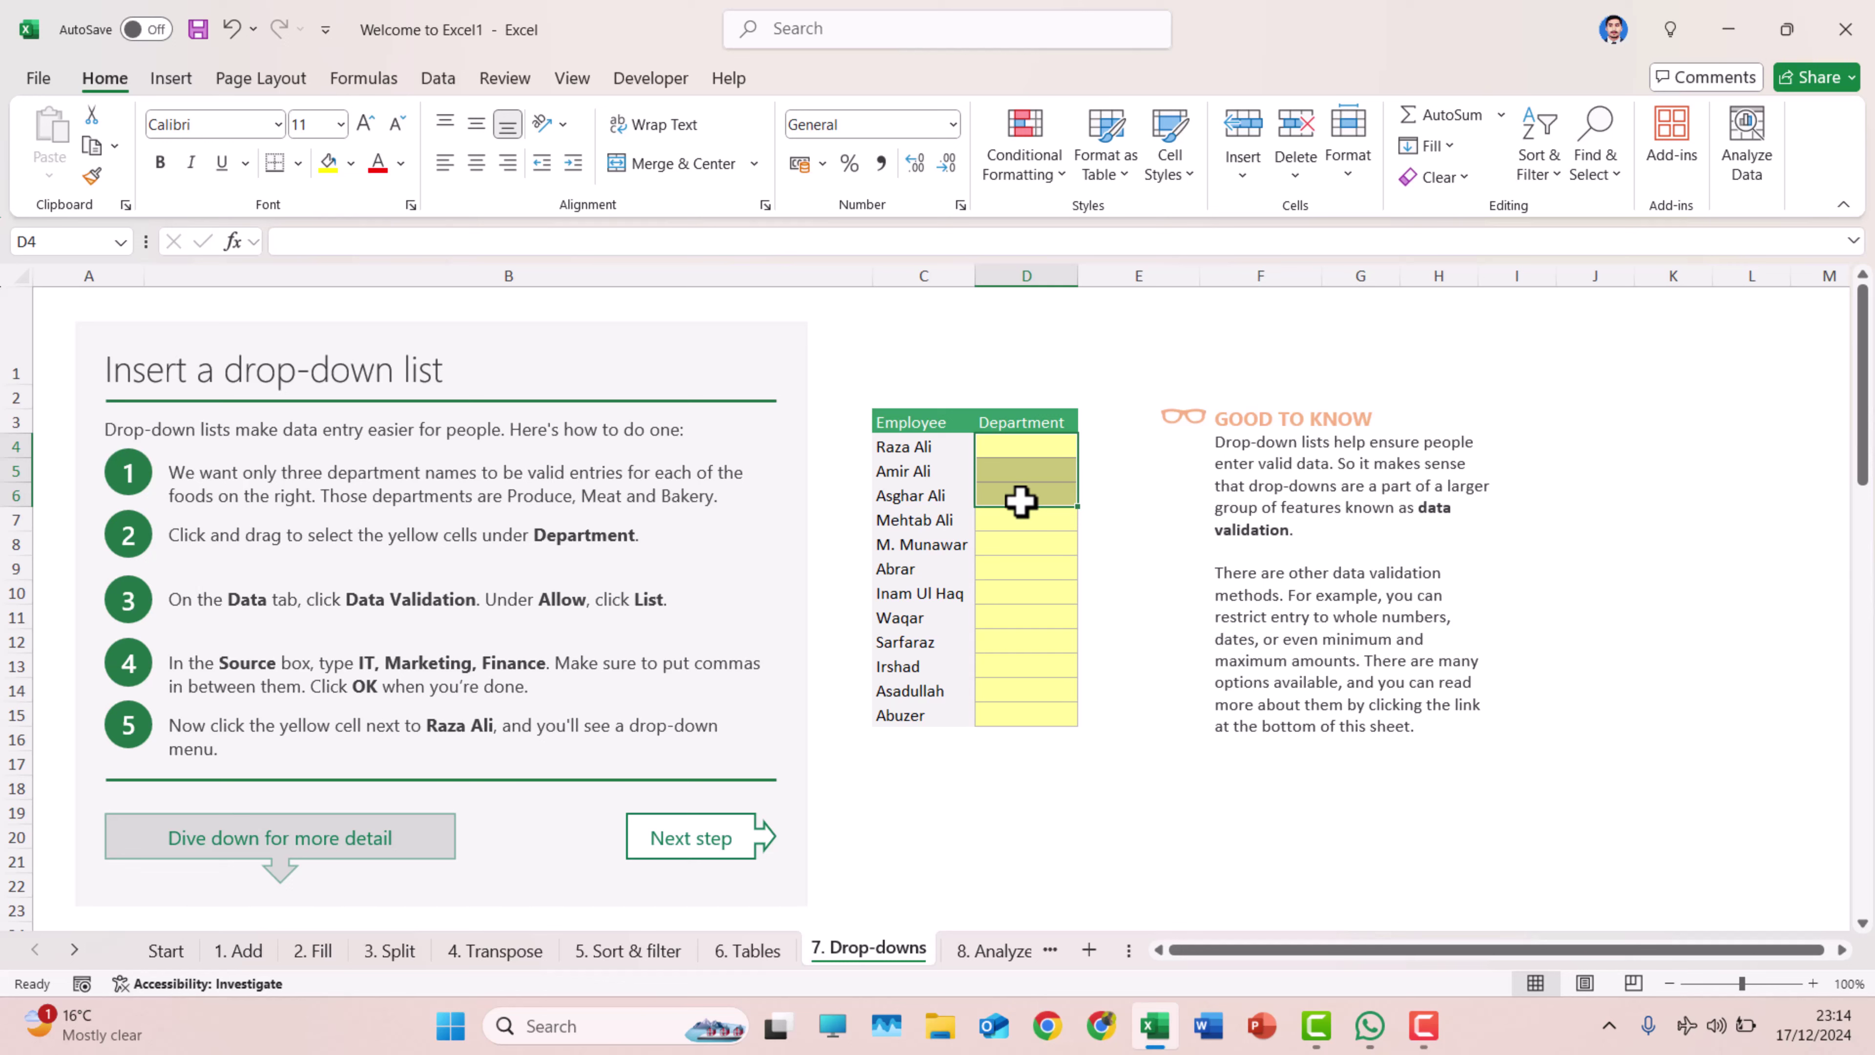
Step: Add list data validation to the Department cells D4:D15 with the source "IT, MARKETING, FINANCE"
click(998, 441)
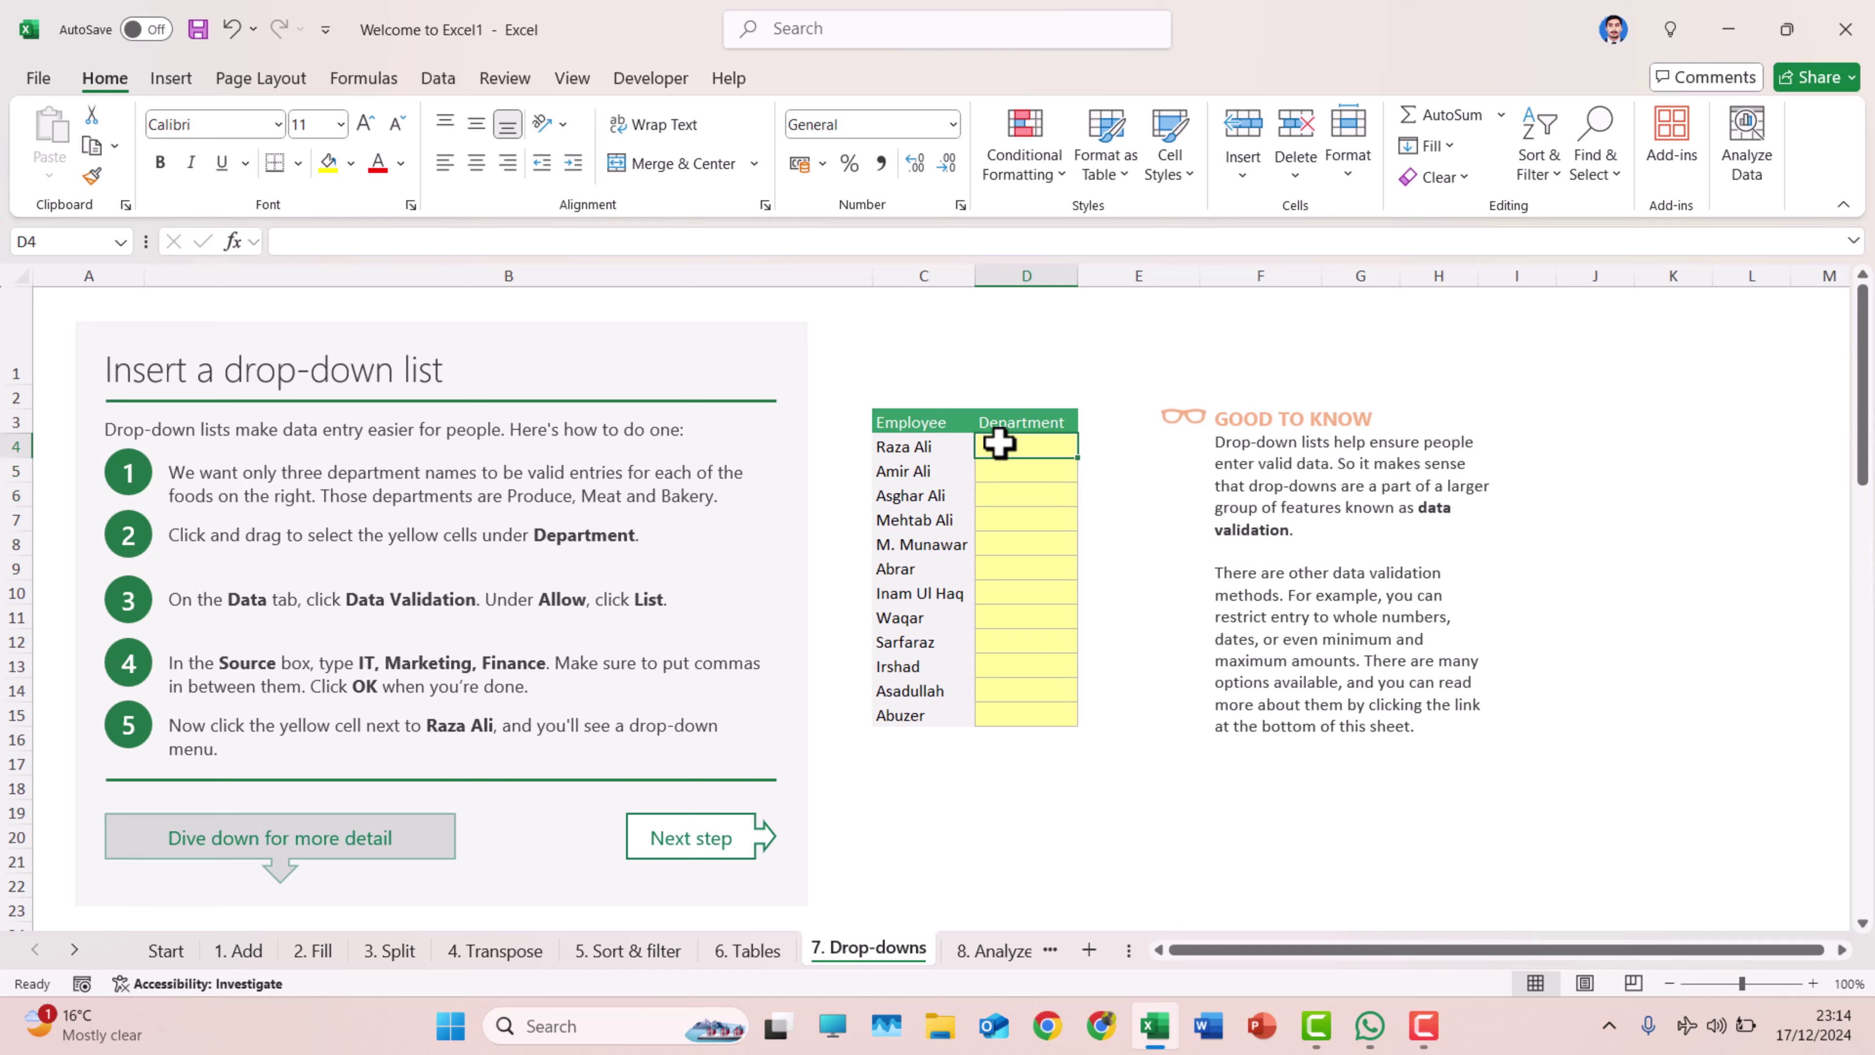
drag(998, 442, 991, 713)
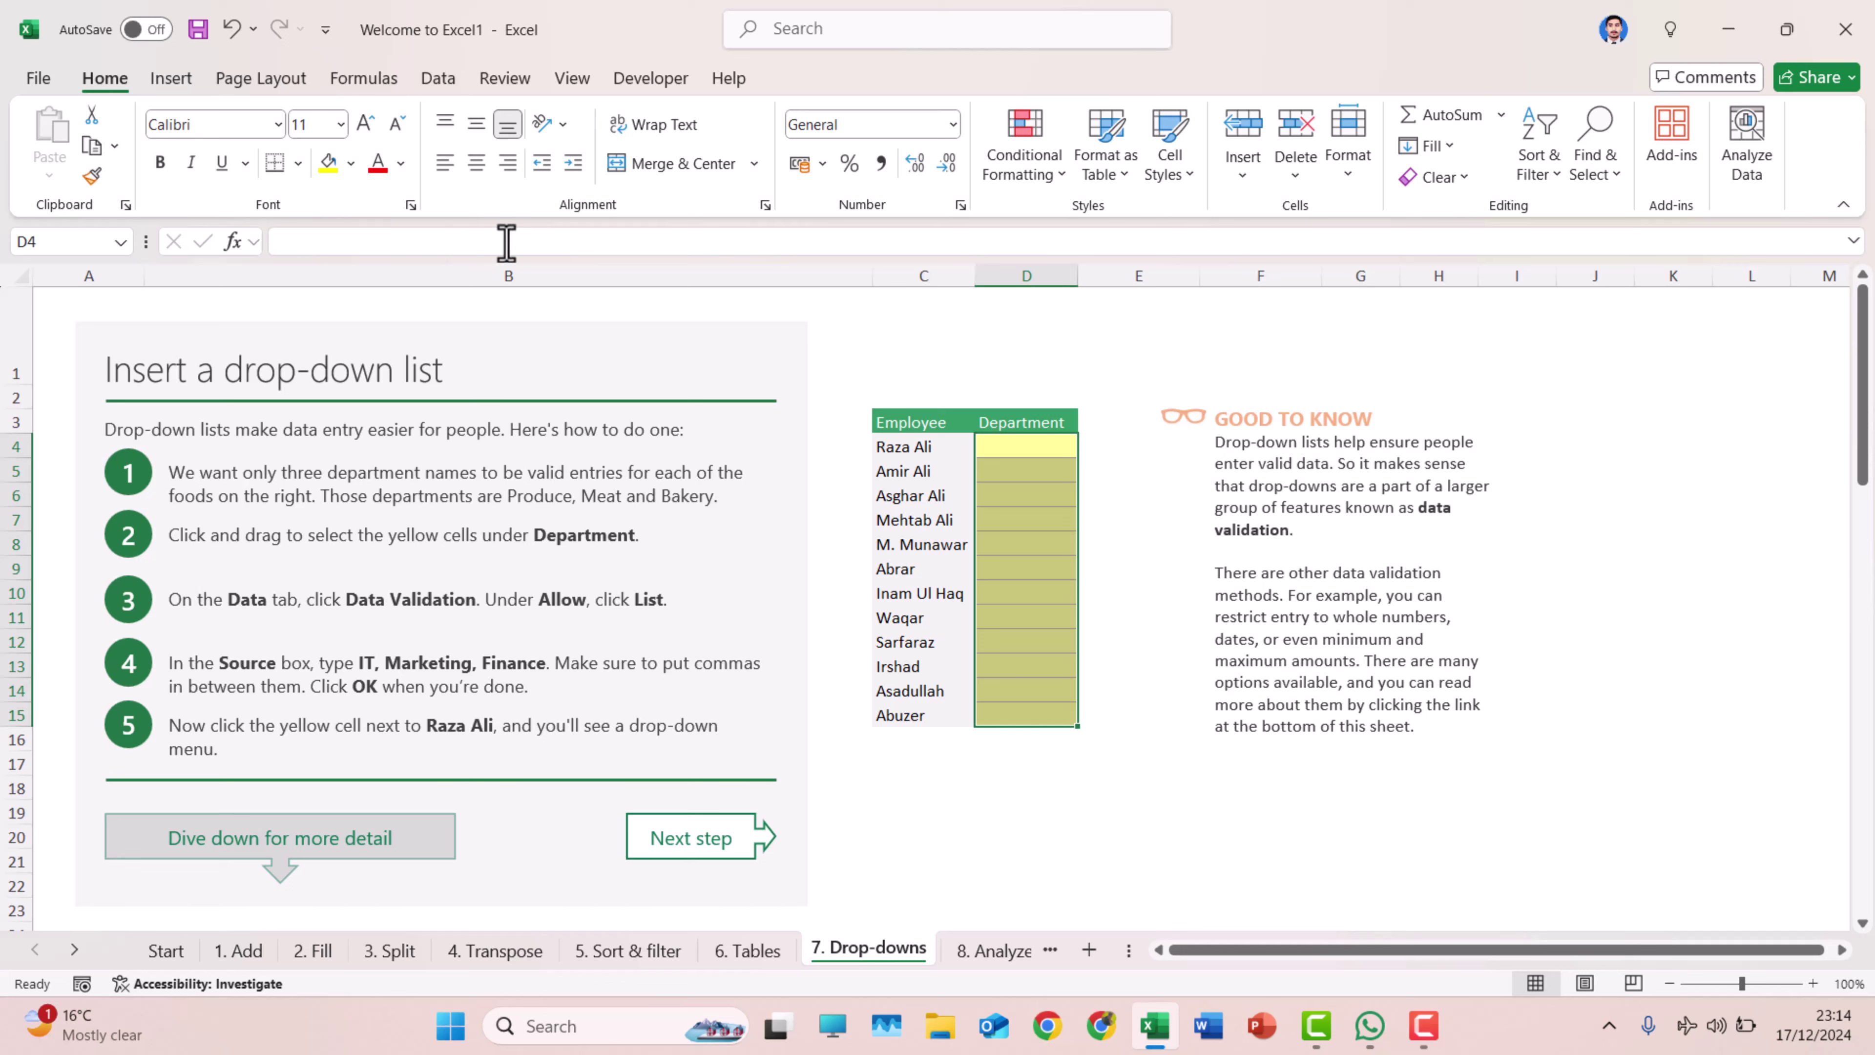
click(453, 82)
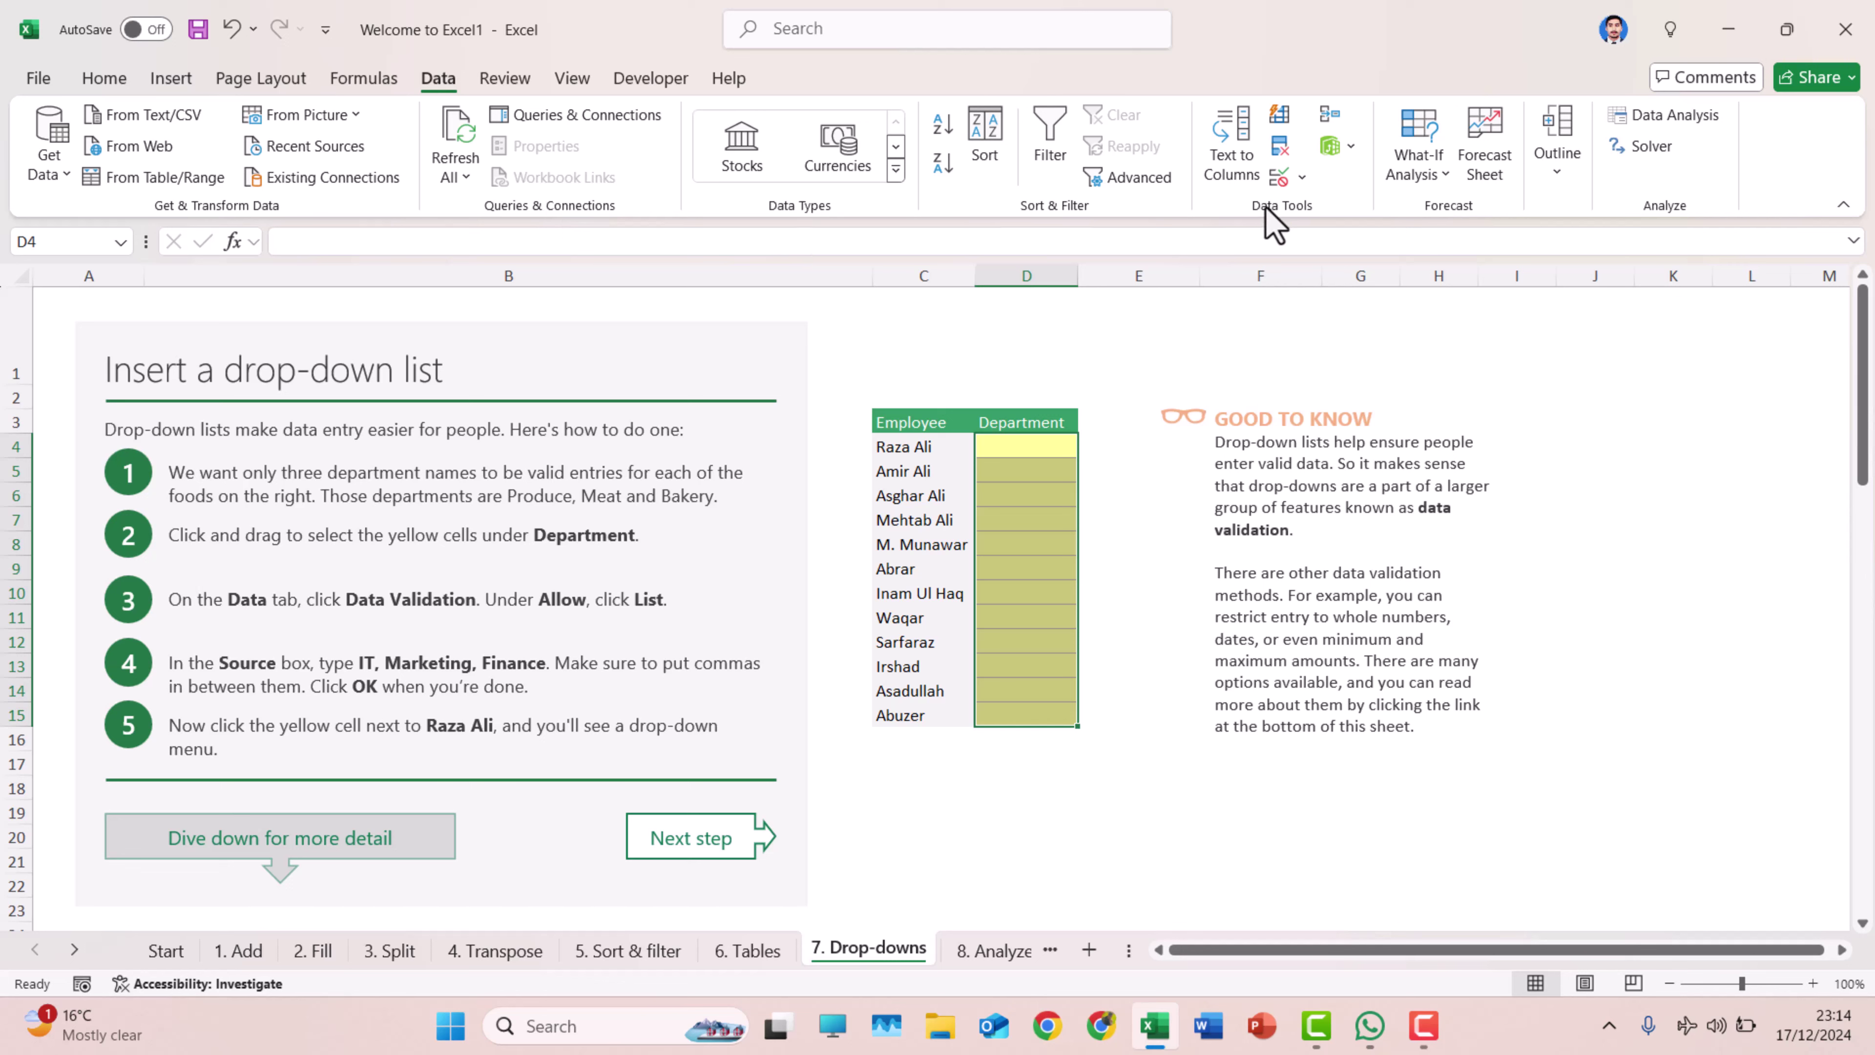
click(1311, 184)
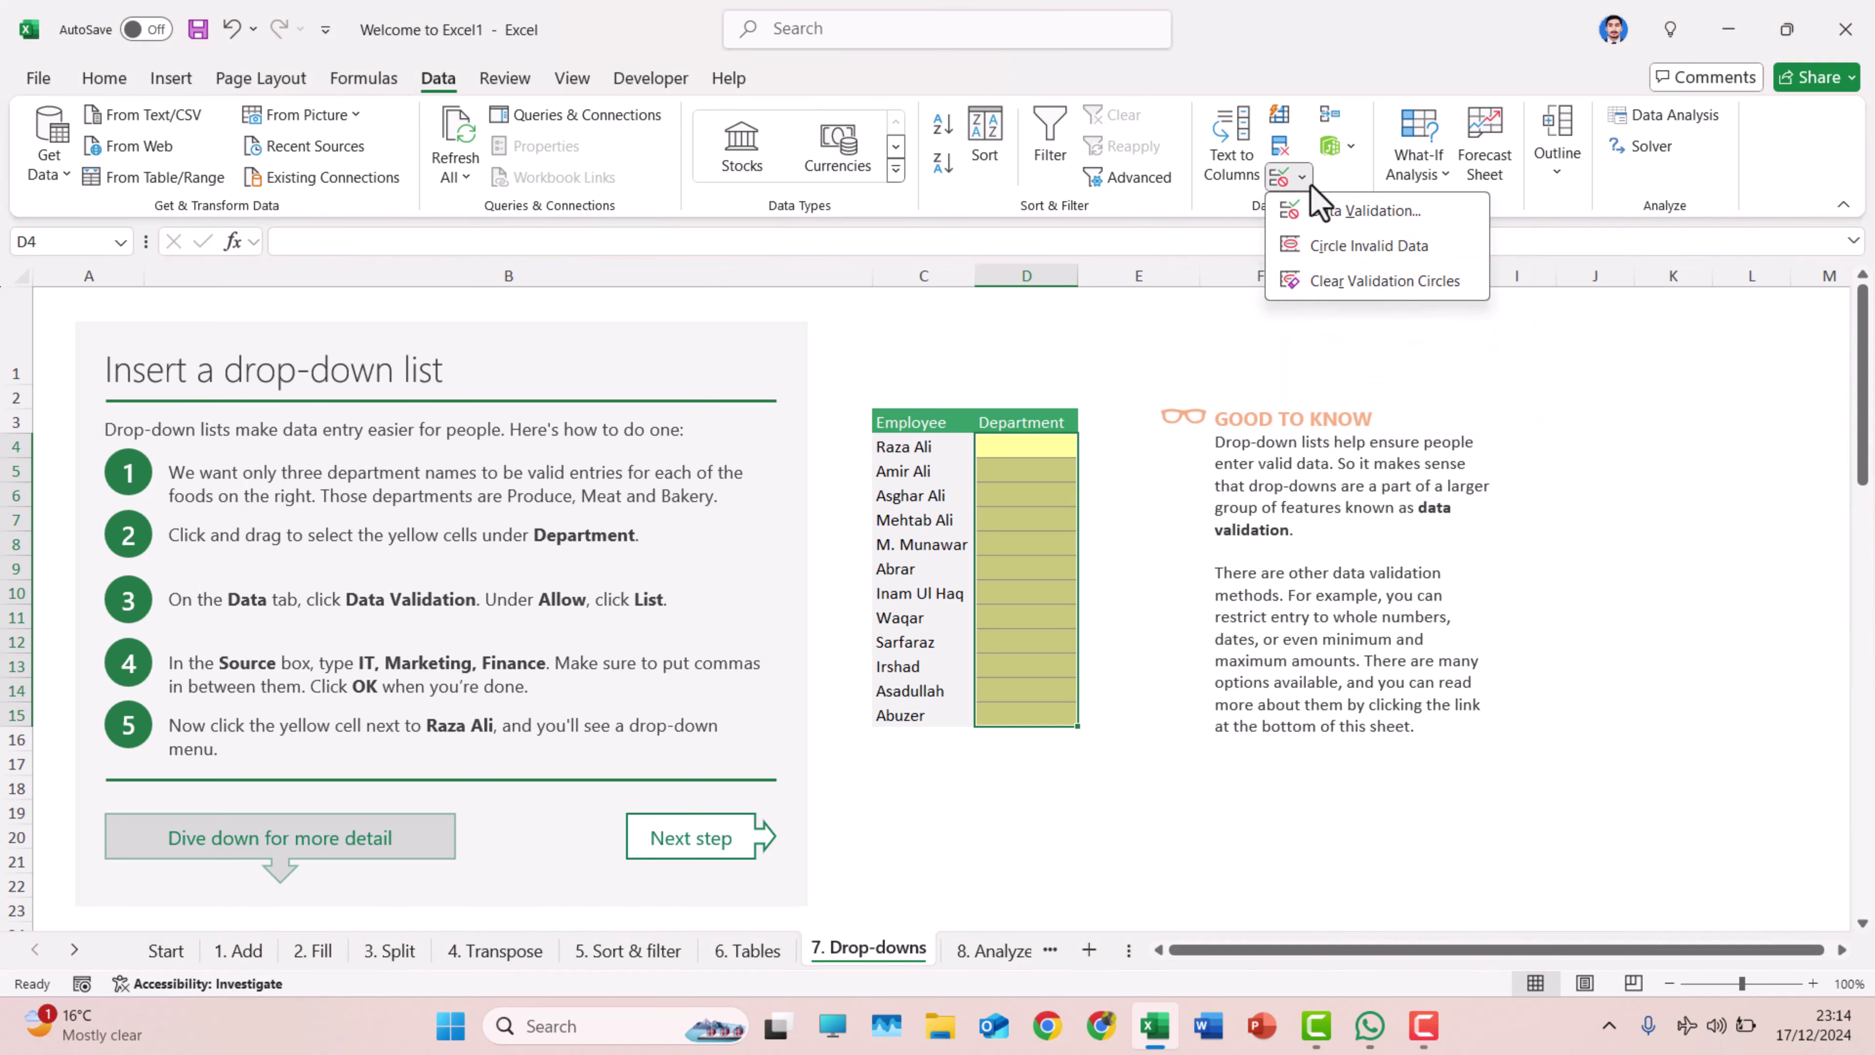
click(1340, 214)
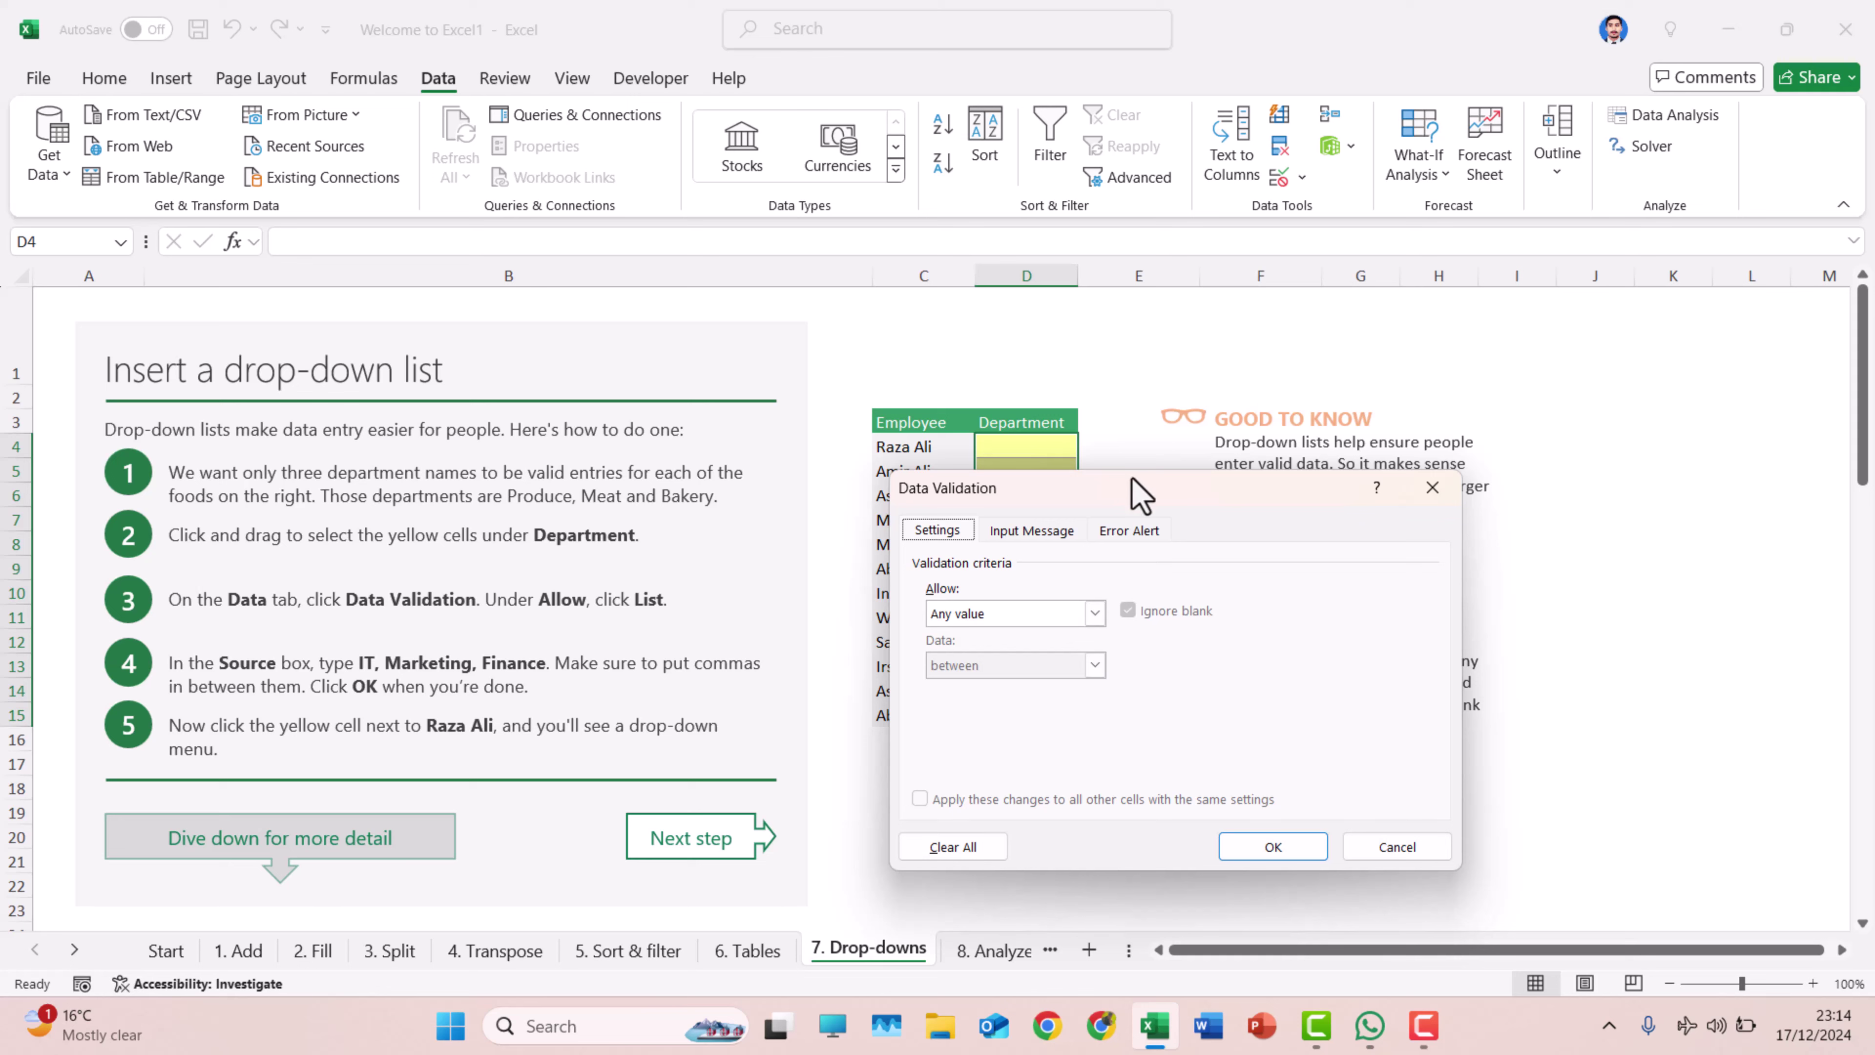
drag(1131, 492, 1348, 405)
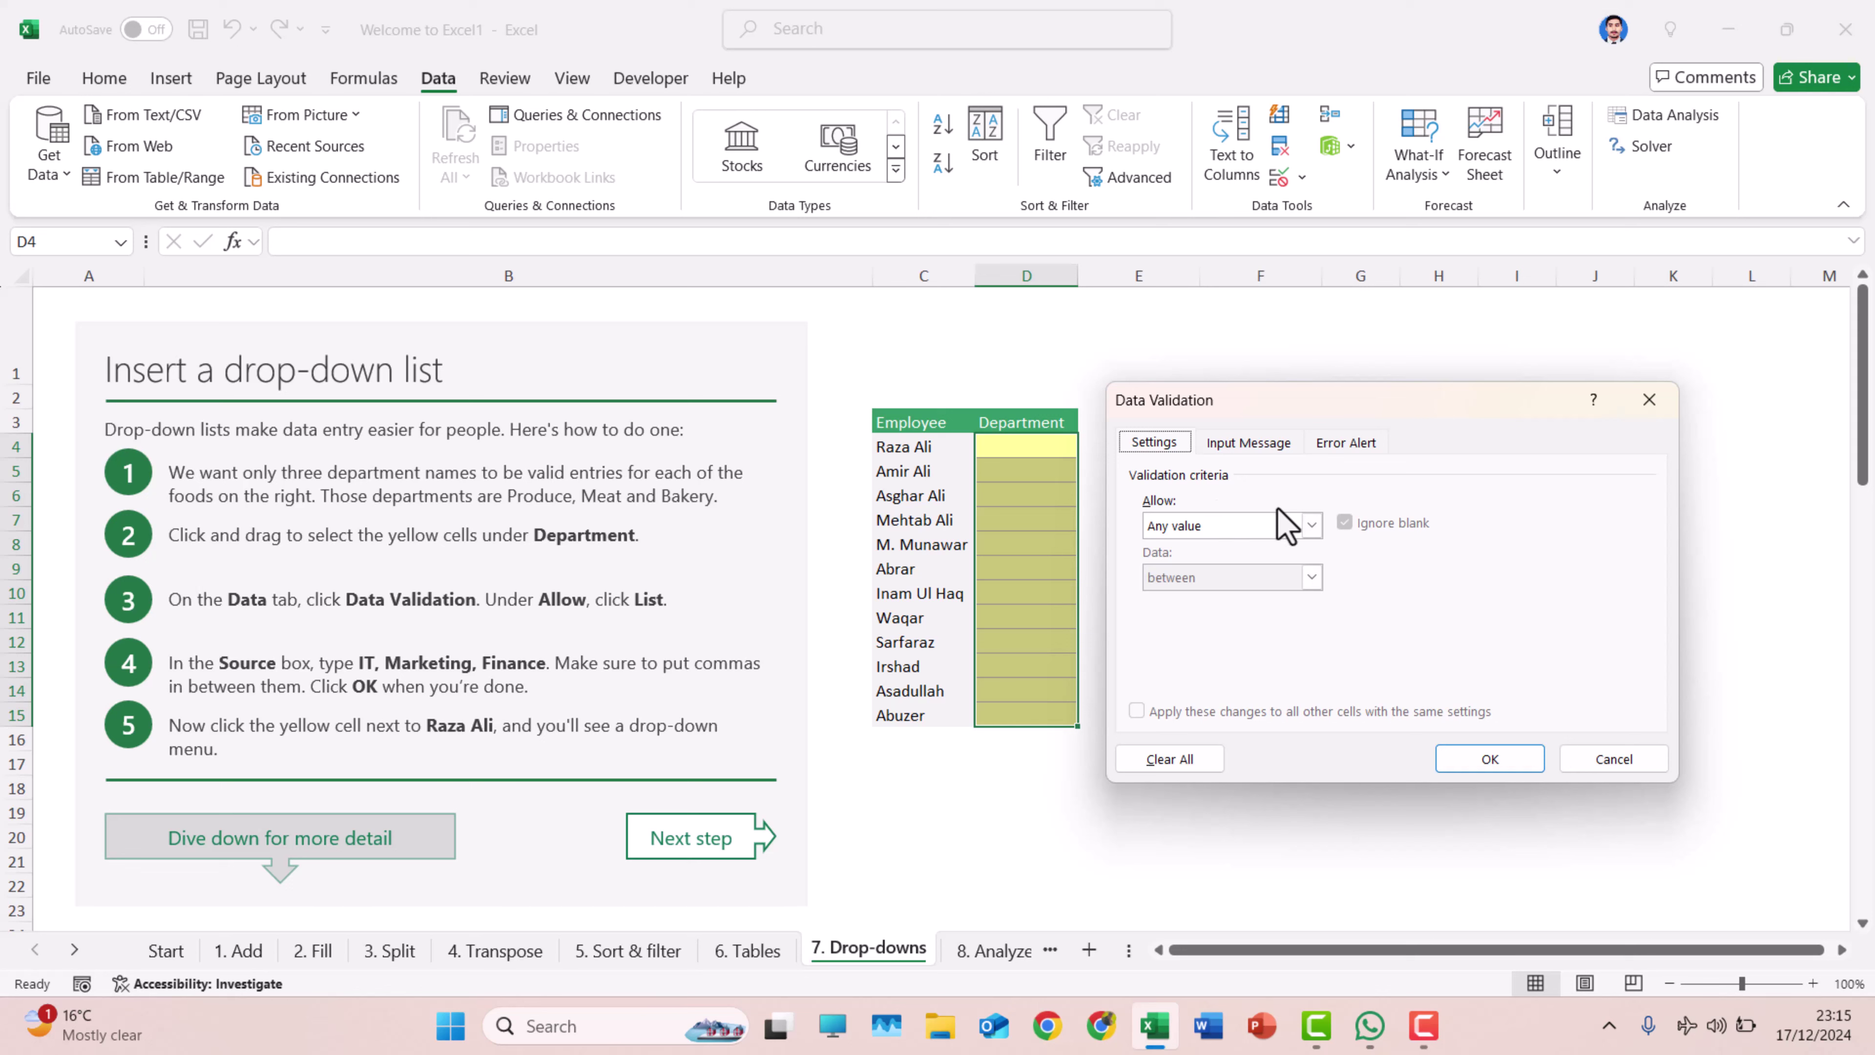
click(1308, 520)
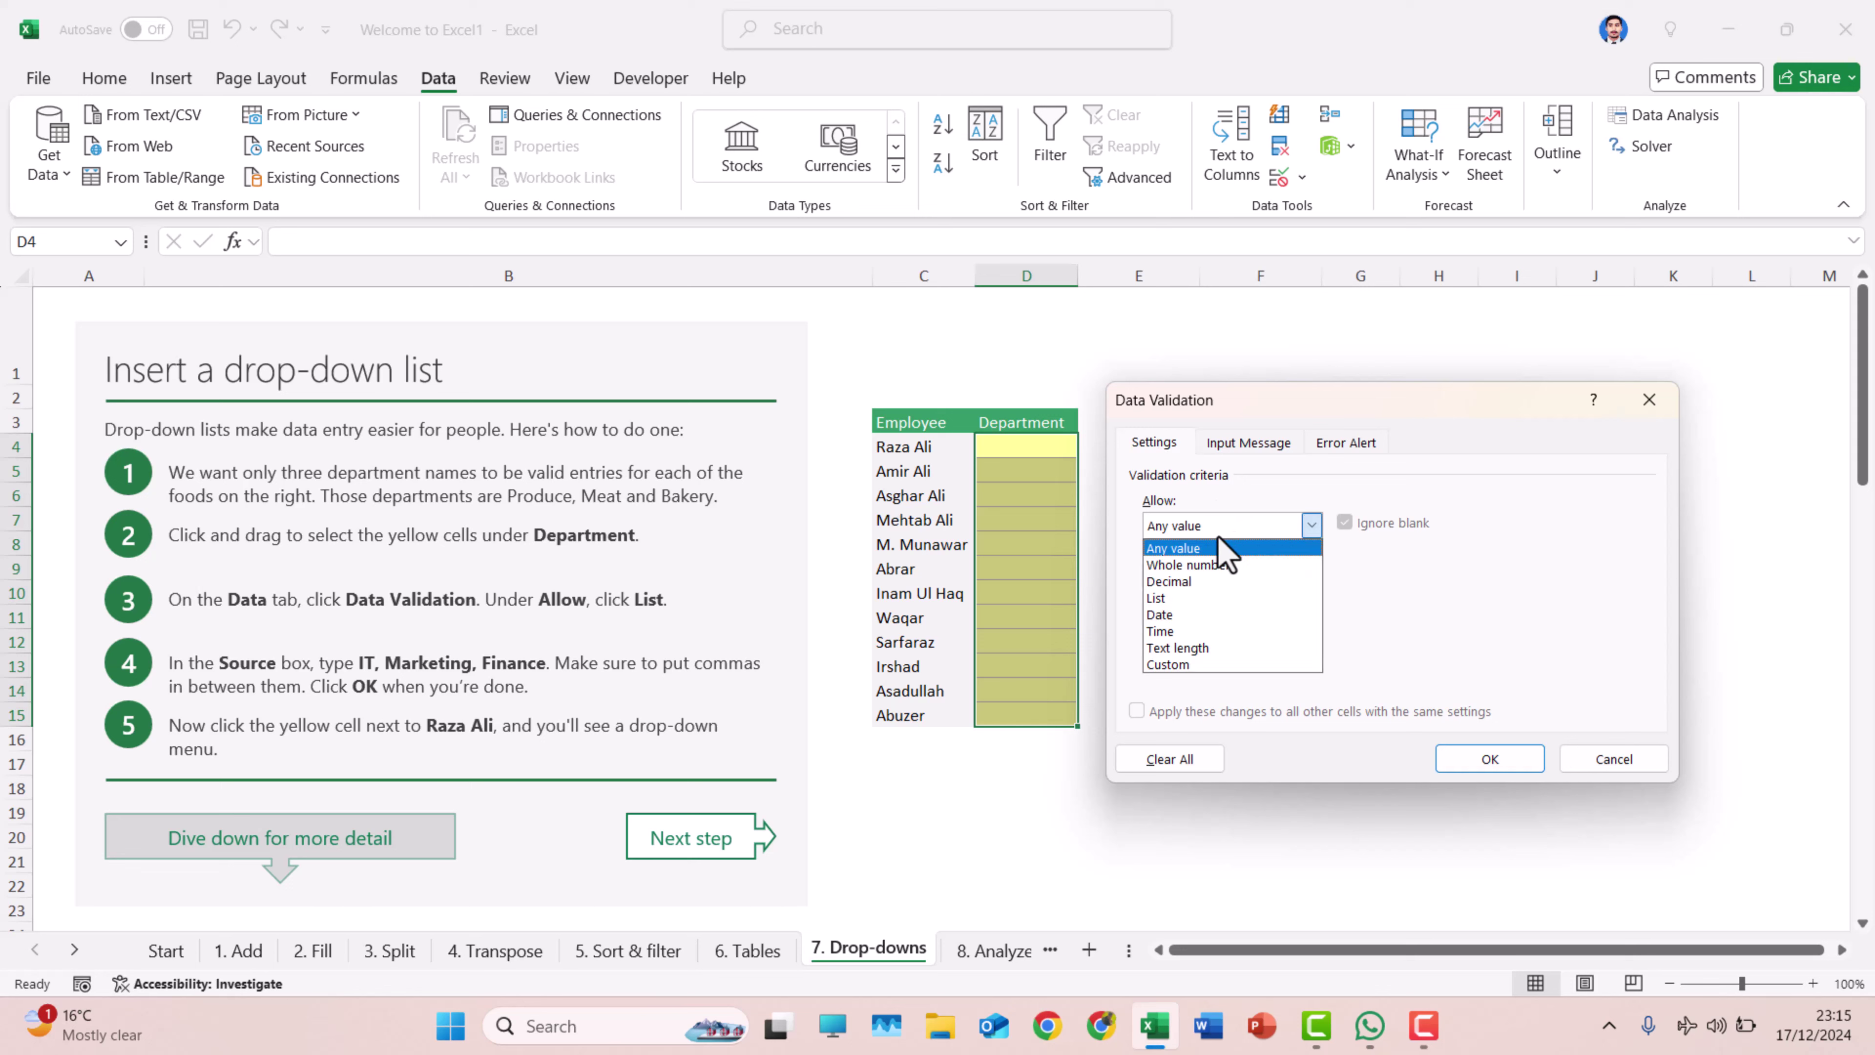
click(1155, 598)
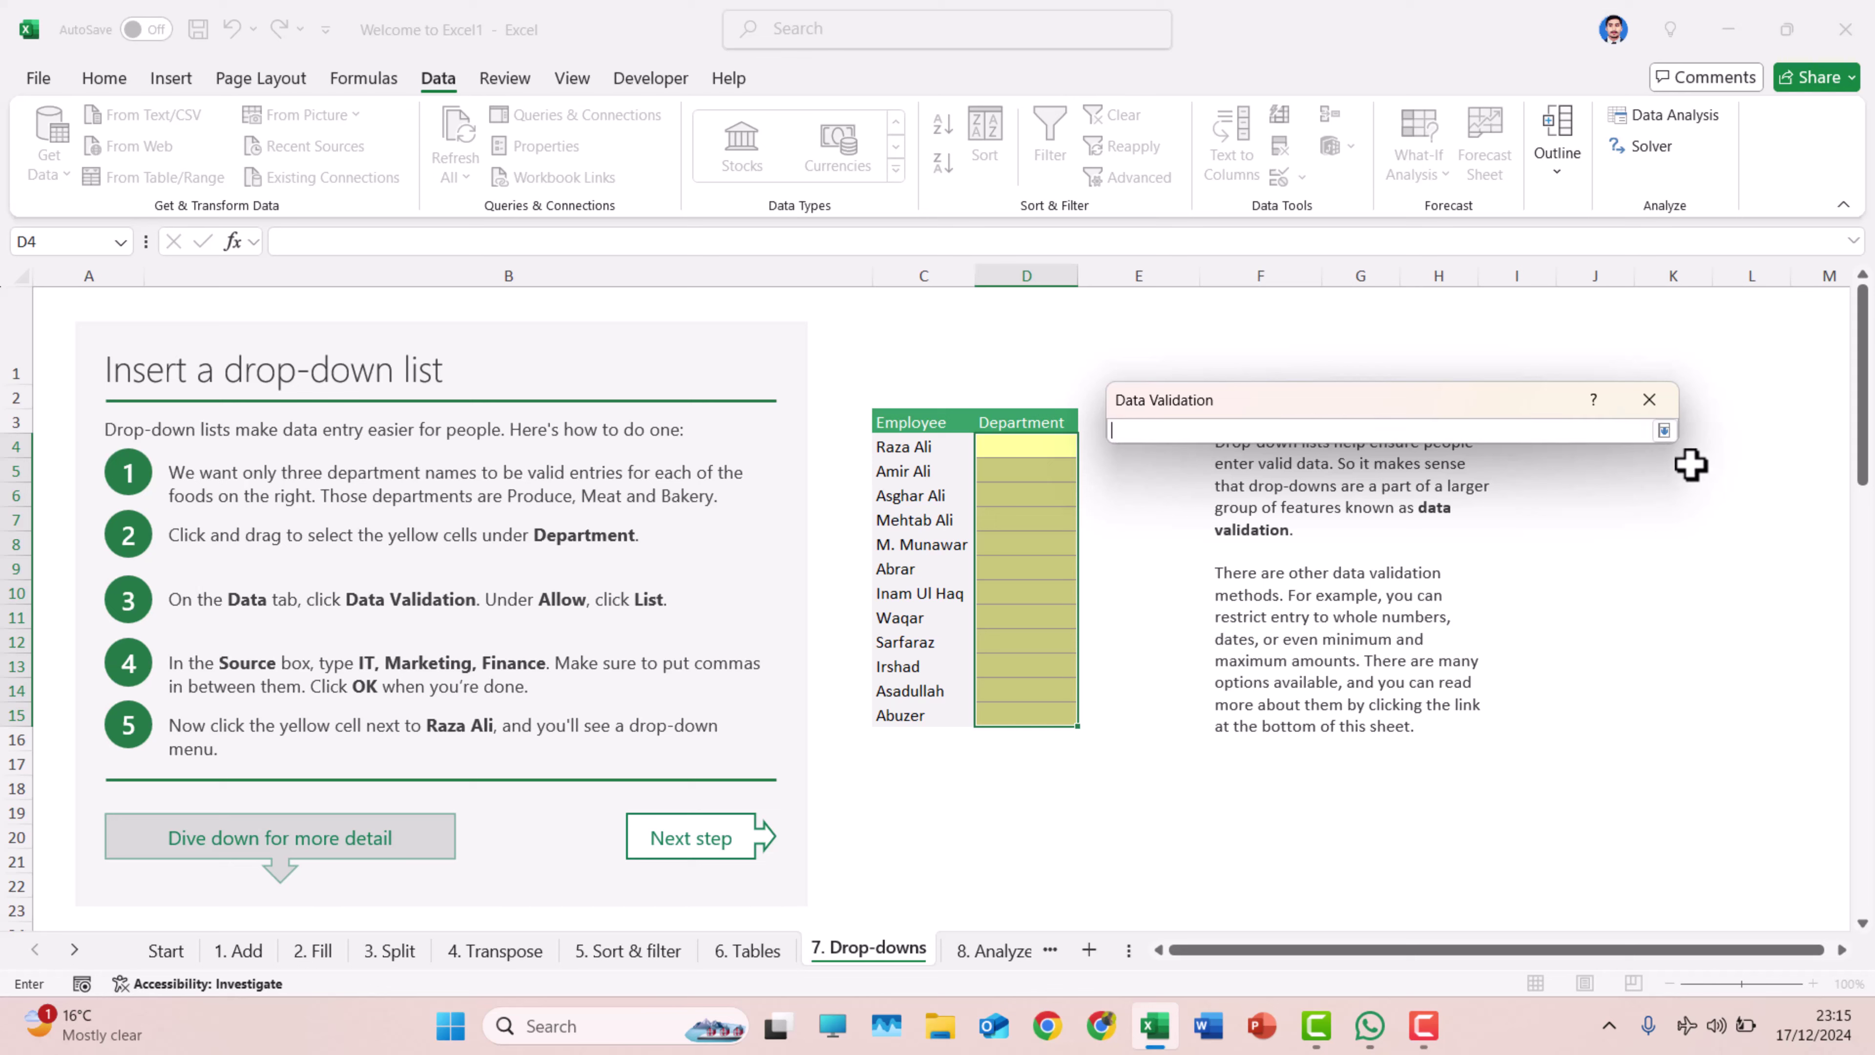
click(1664, 431)
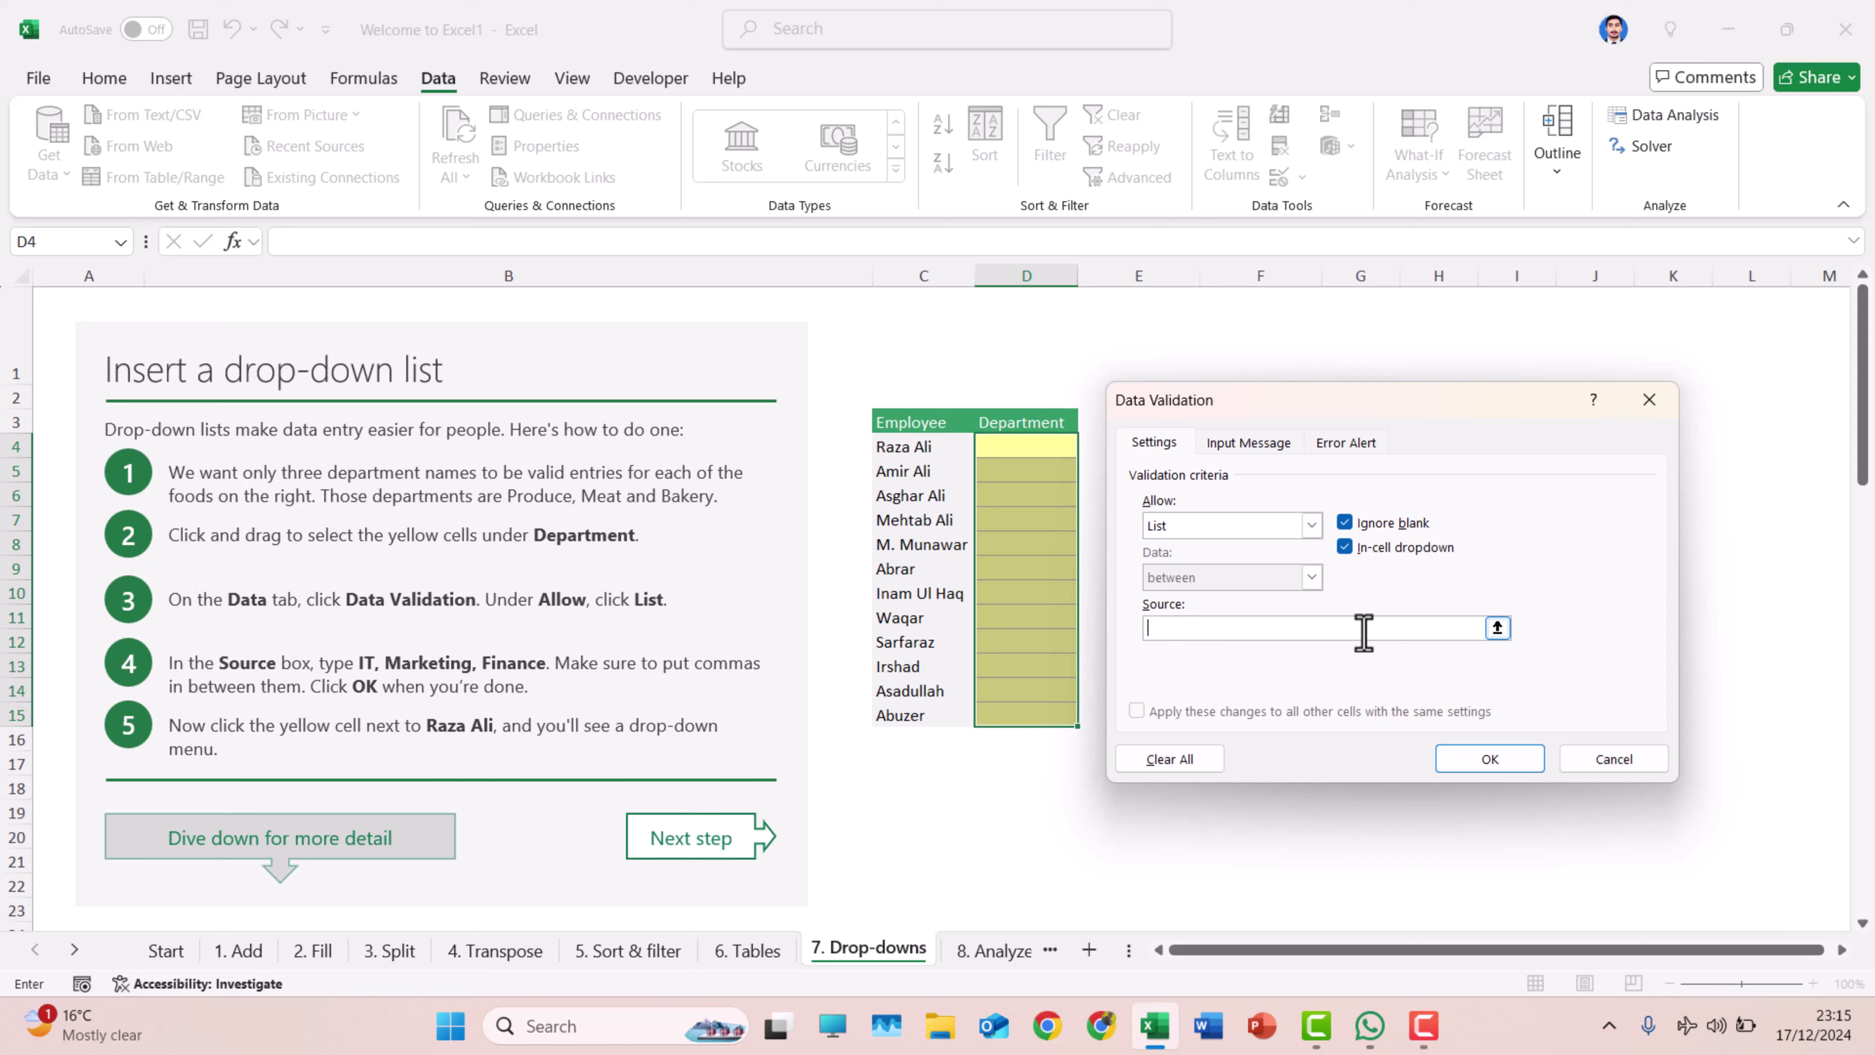
text(IT, MARKETING, FINANCE)
click(1517, 766)
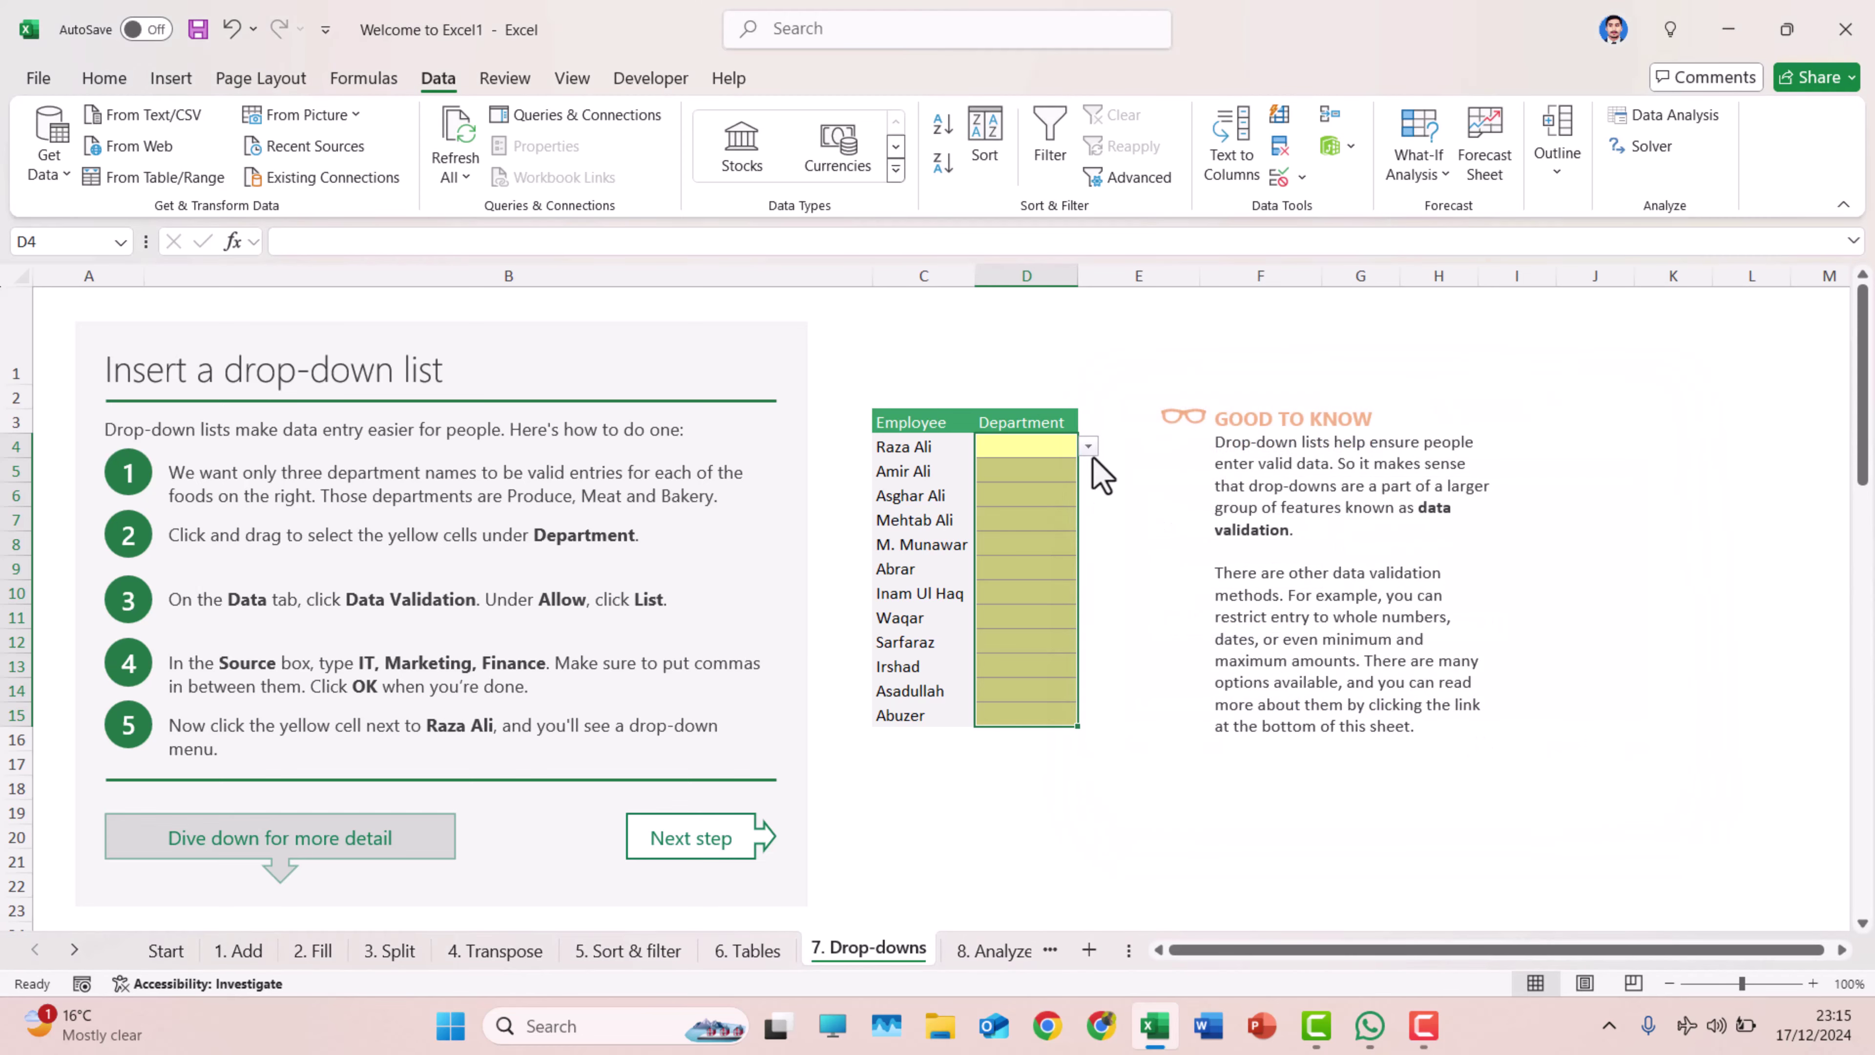
Step: Choose IT for cell D4 and MARKETING for cells D5 and D6 from their drop-down lists
click(1063, 445)
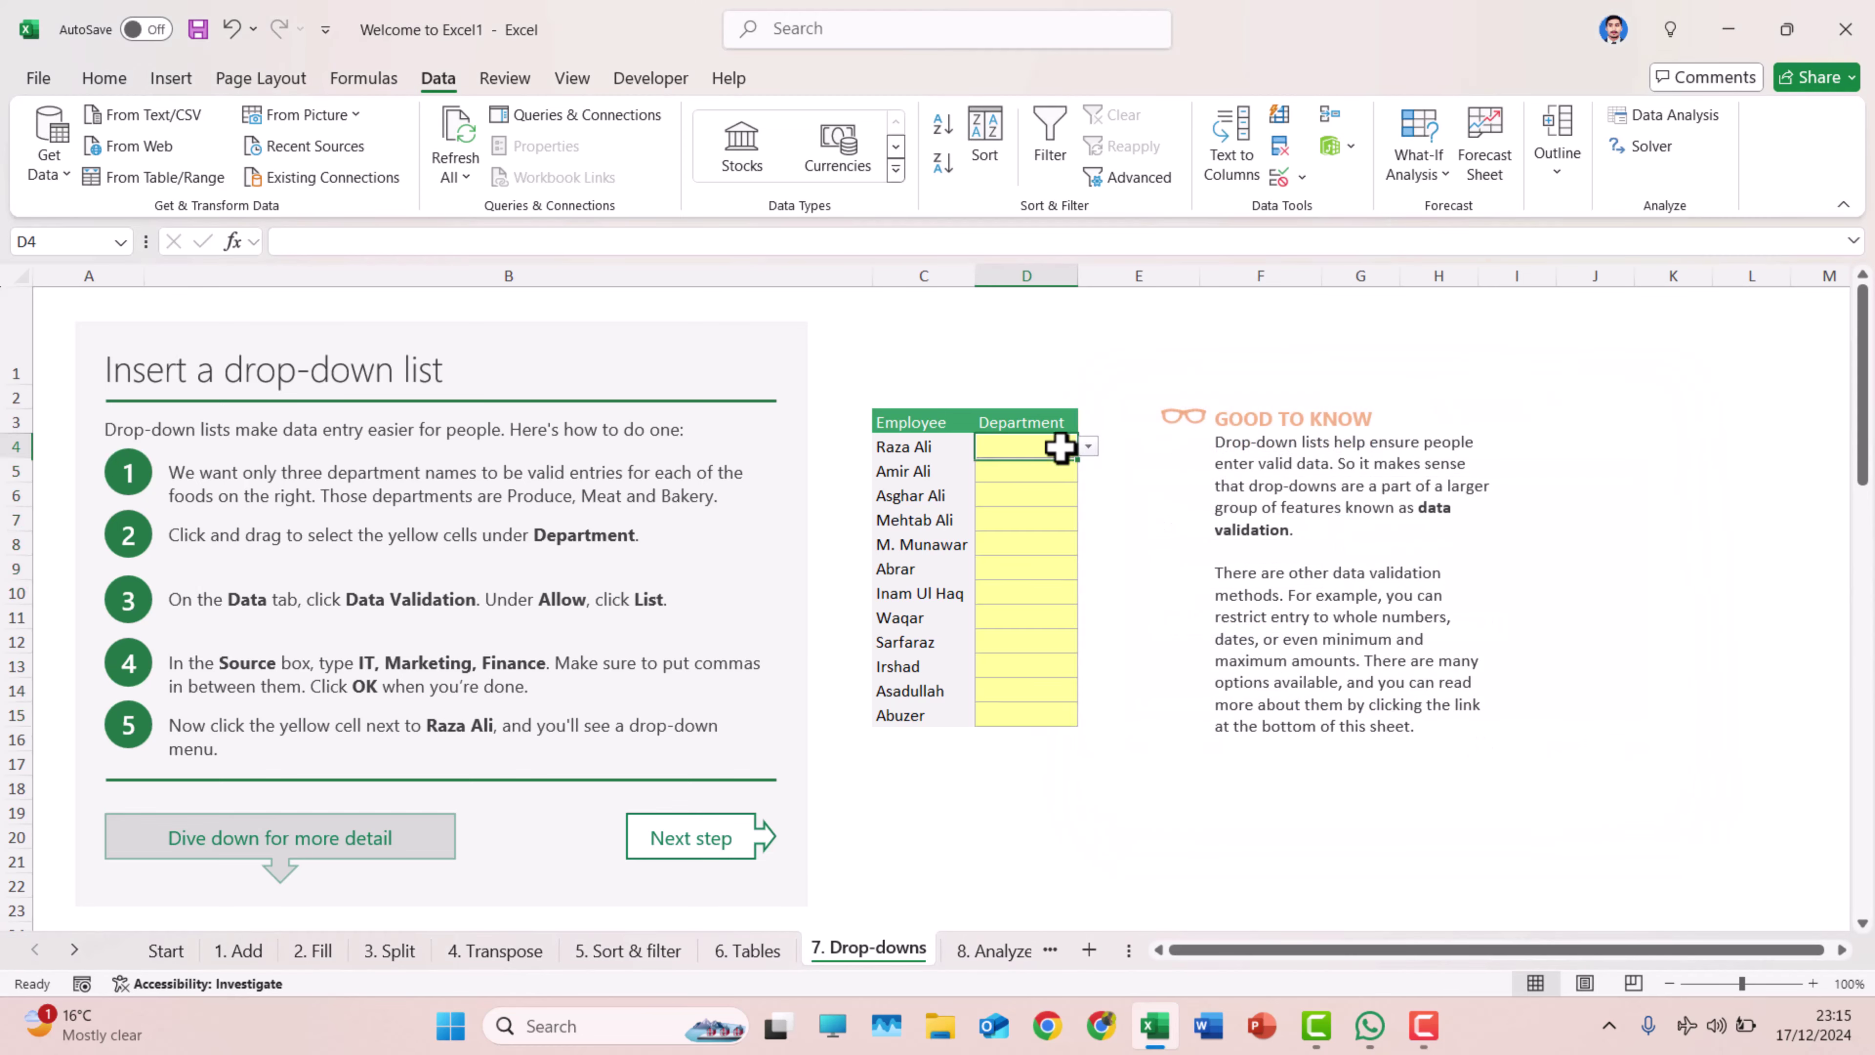
click(1088, 445)
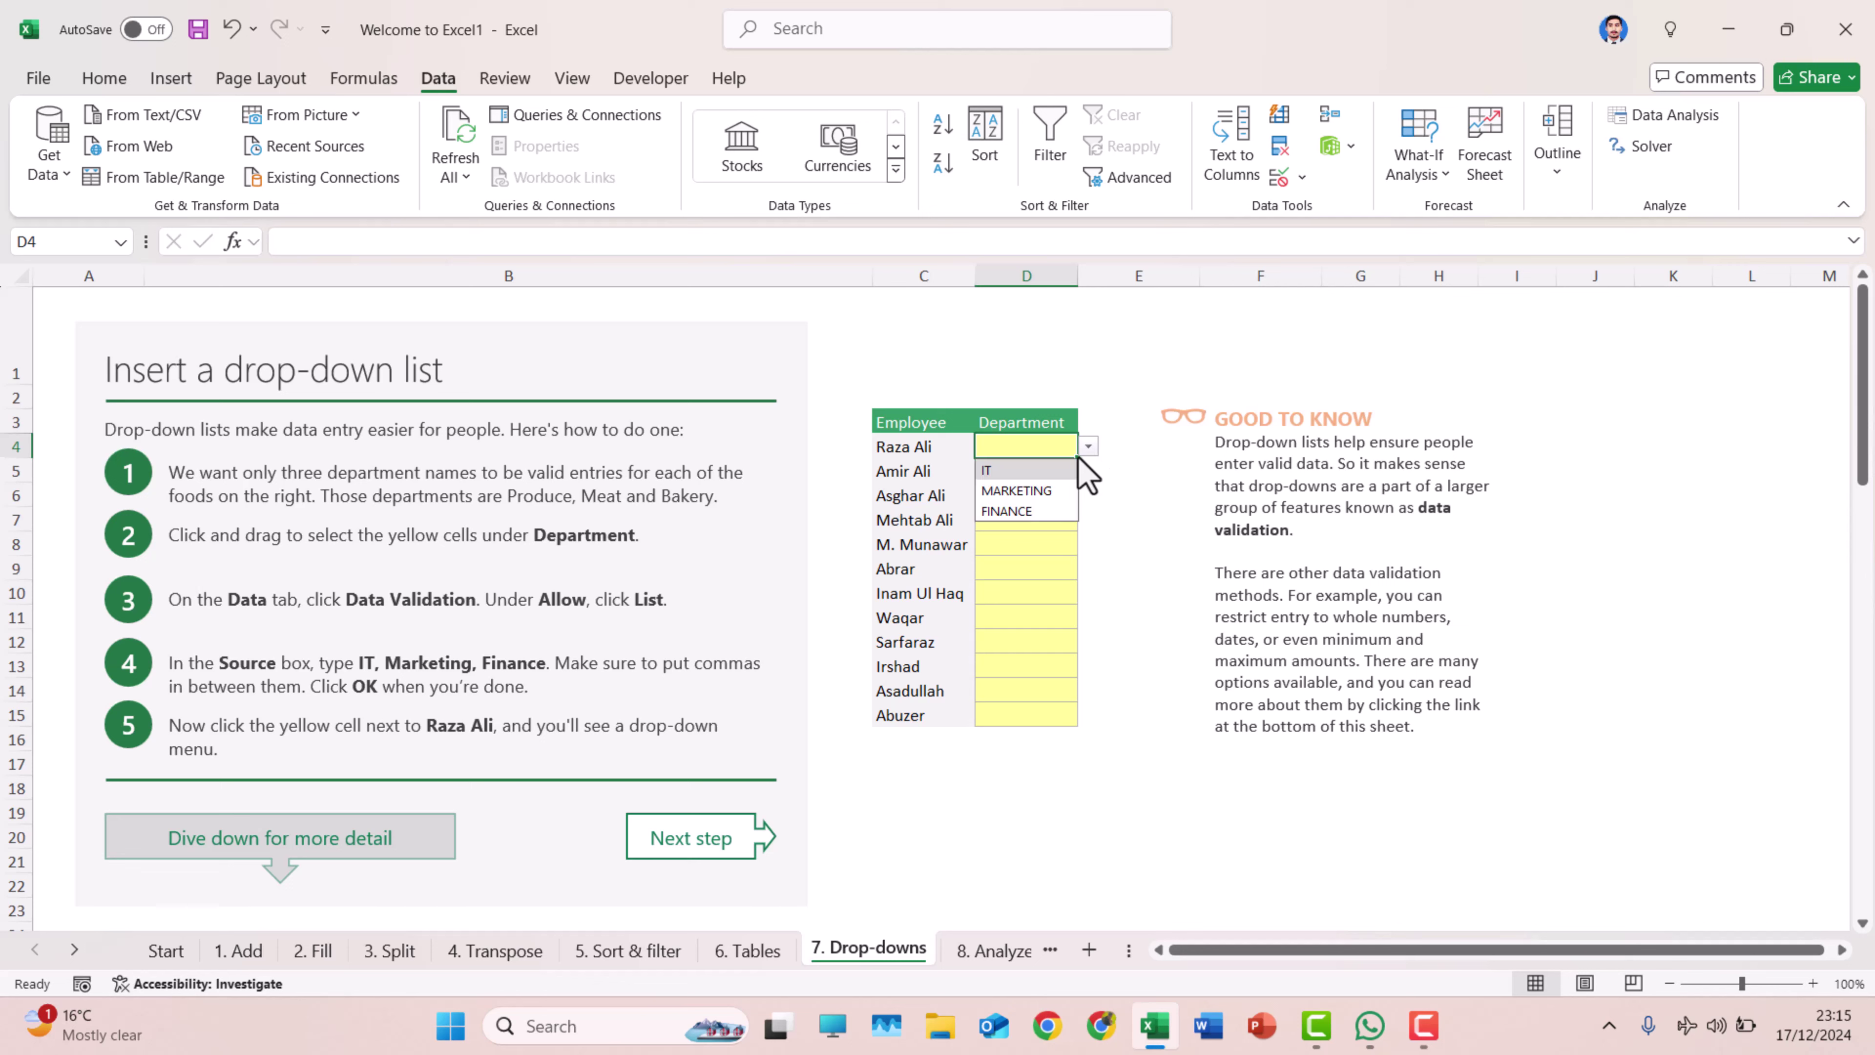
click(1015, 471)
click(1019, 471)
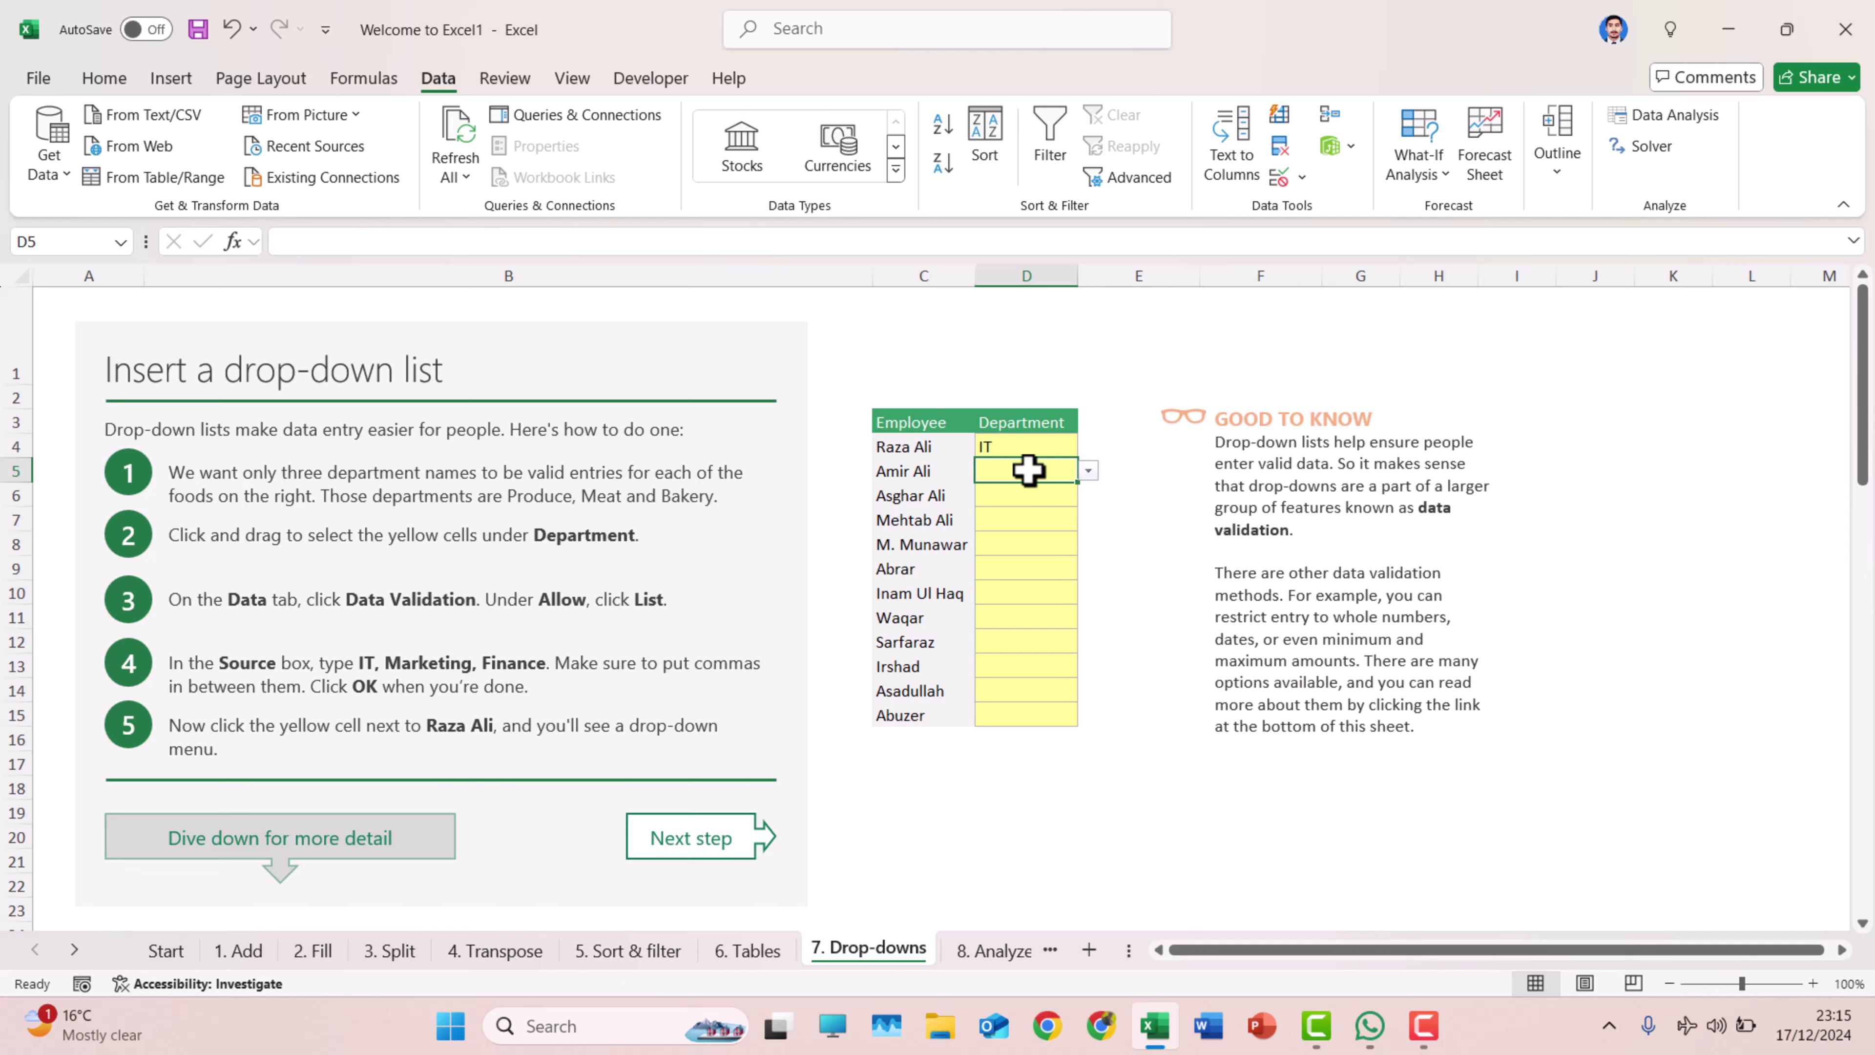
click(1086, 471)
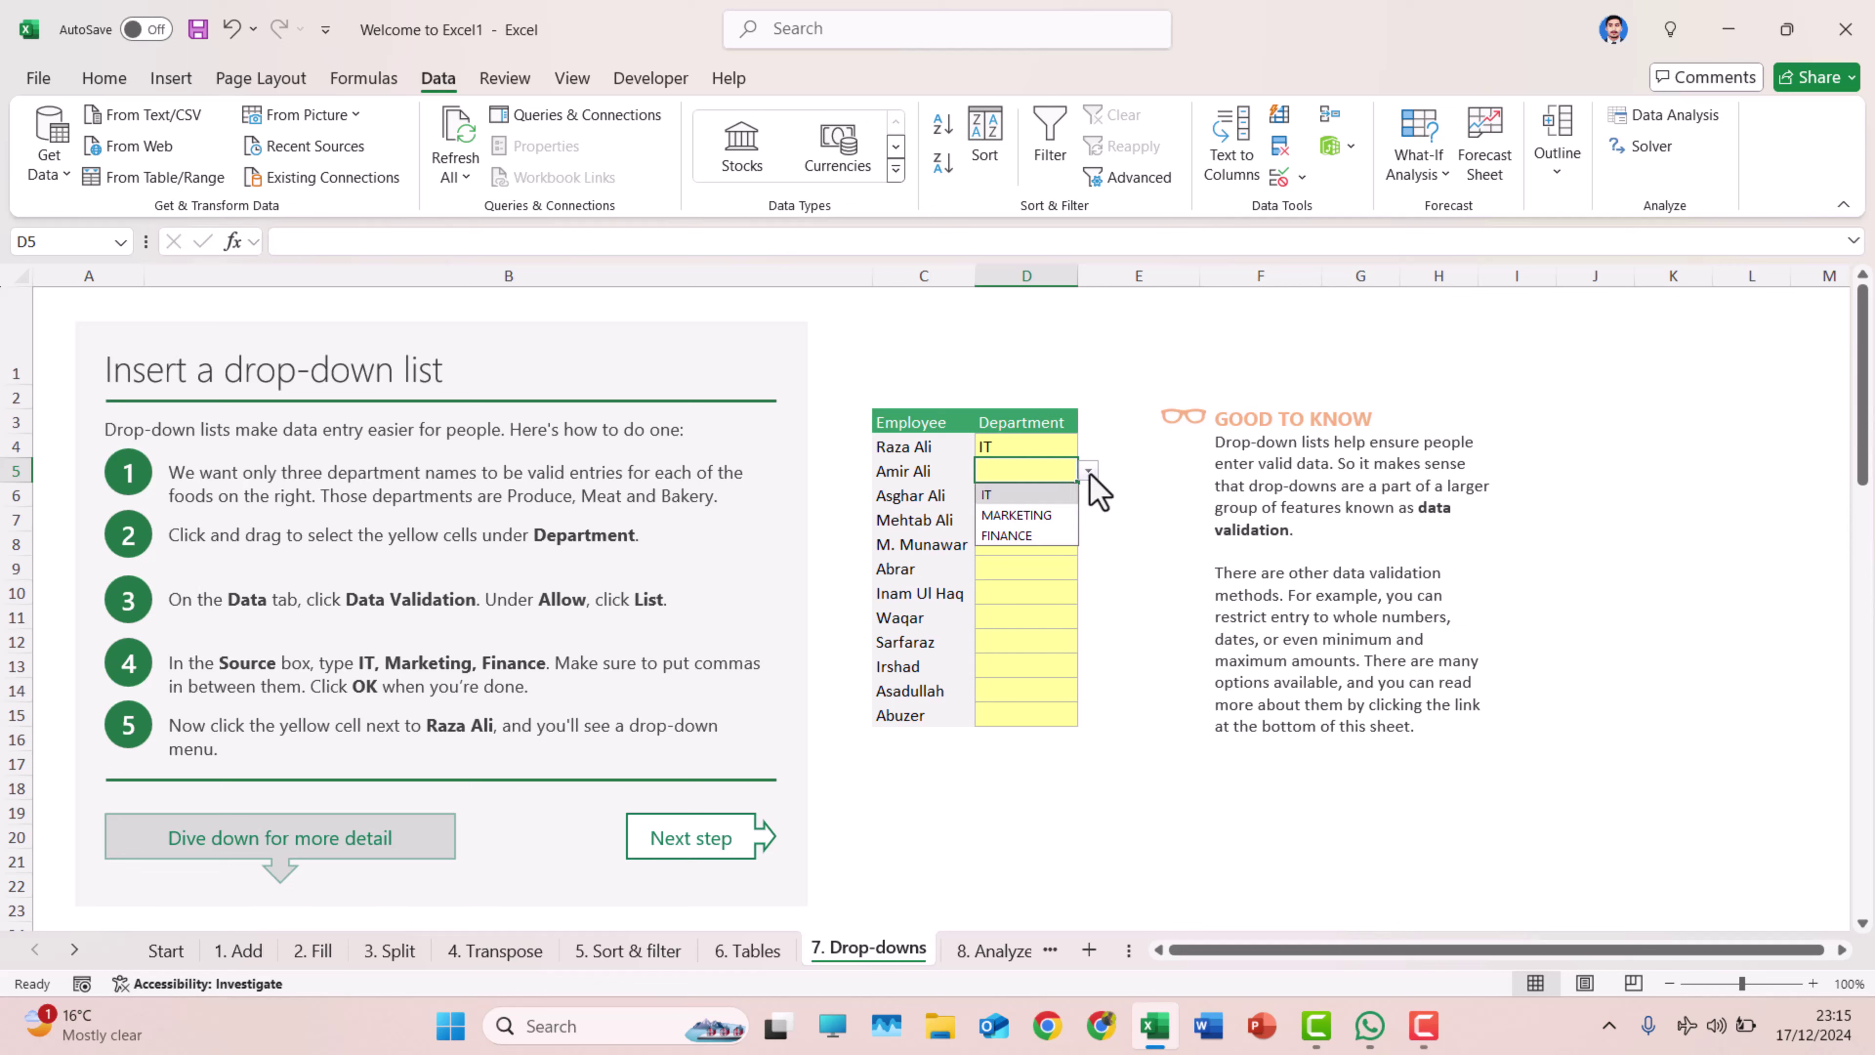
click(1038, 513)
click(1048, 495)
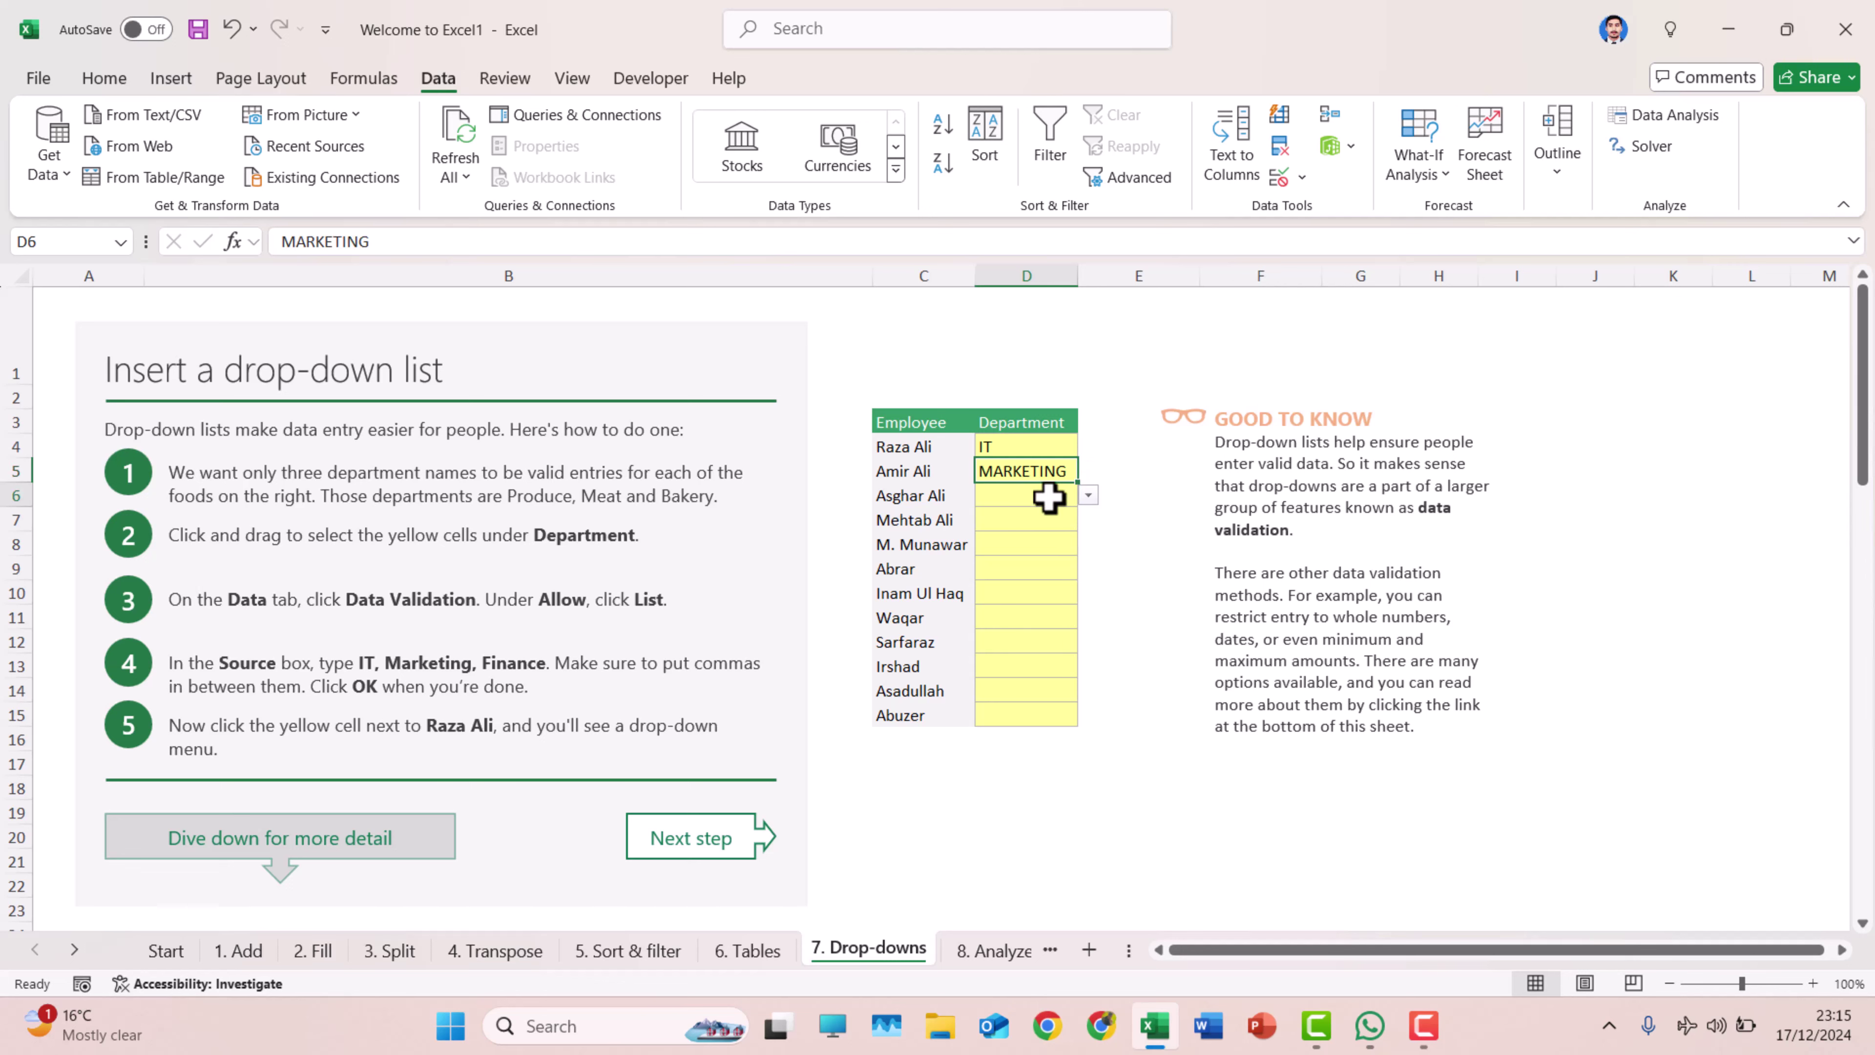
click(1102, 496)
click(1071, 495)
click(1087, 494)
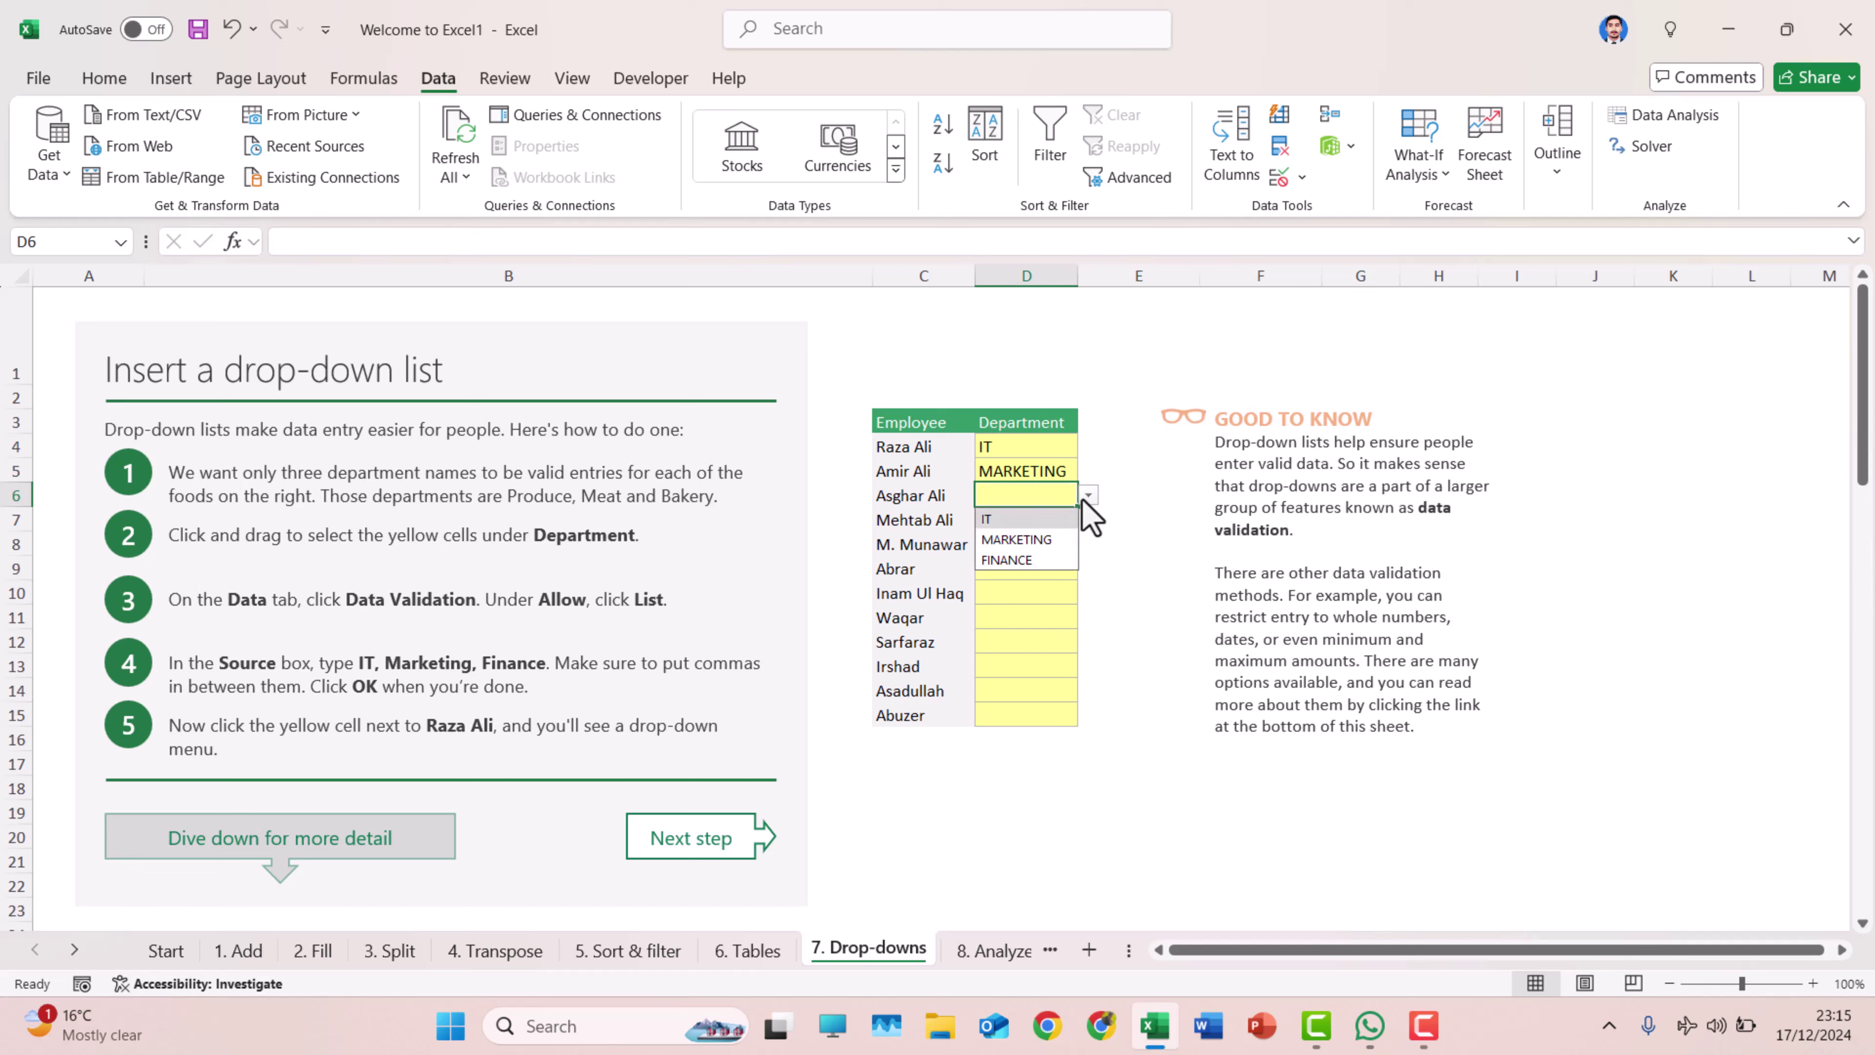
click(1017, 541)
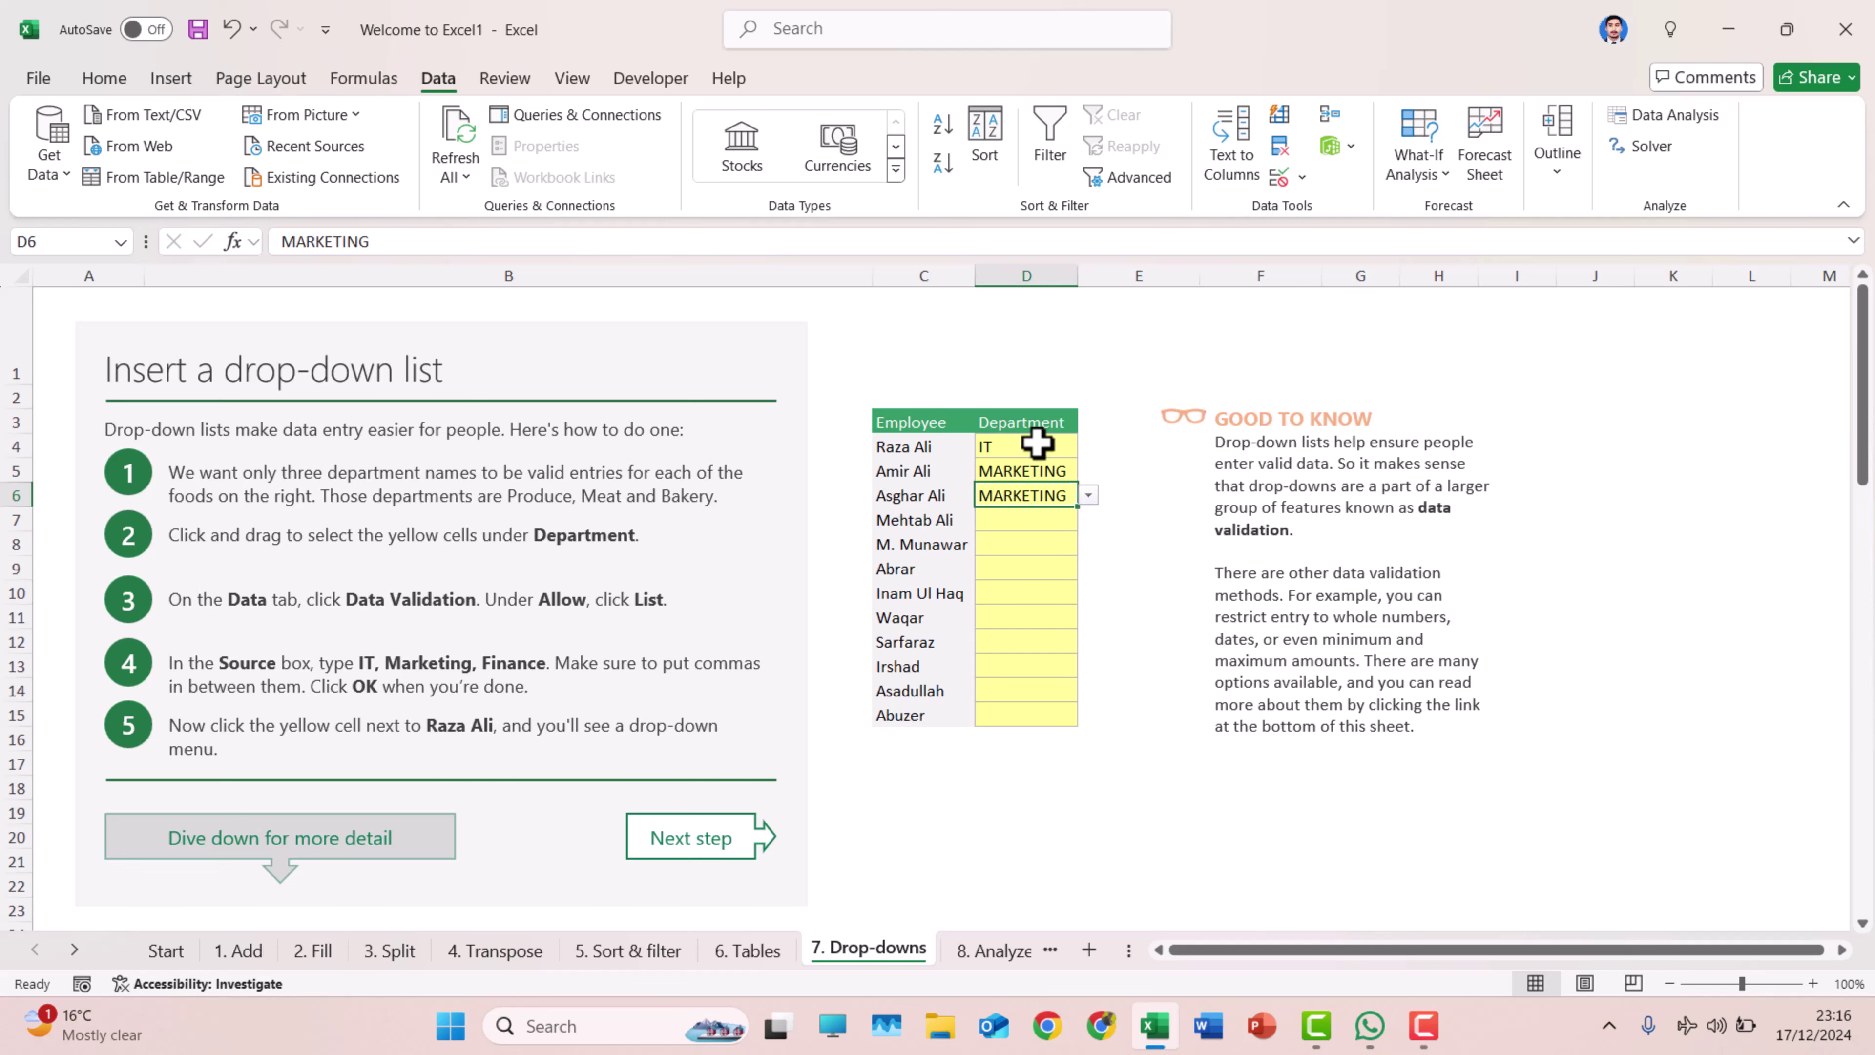
Step: Add ADMIN to the list validation source of Department cells D4:D15
drag(1017, 444, 1005, 716)
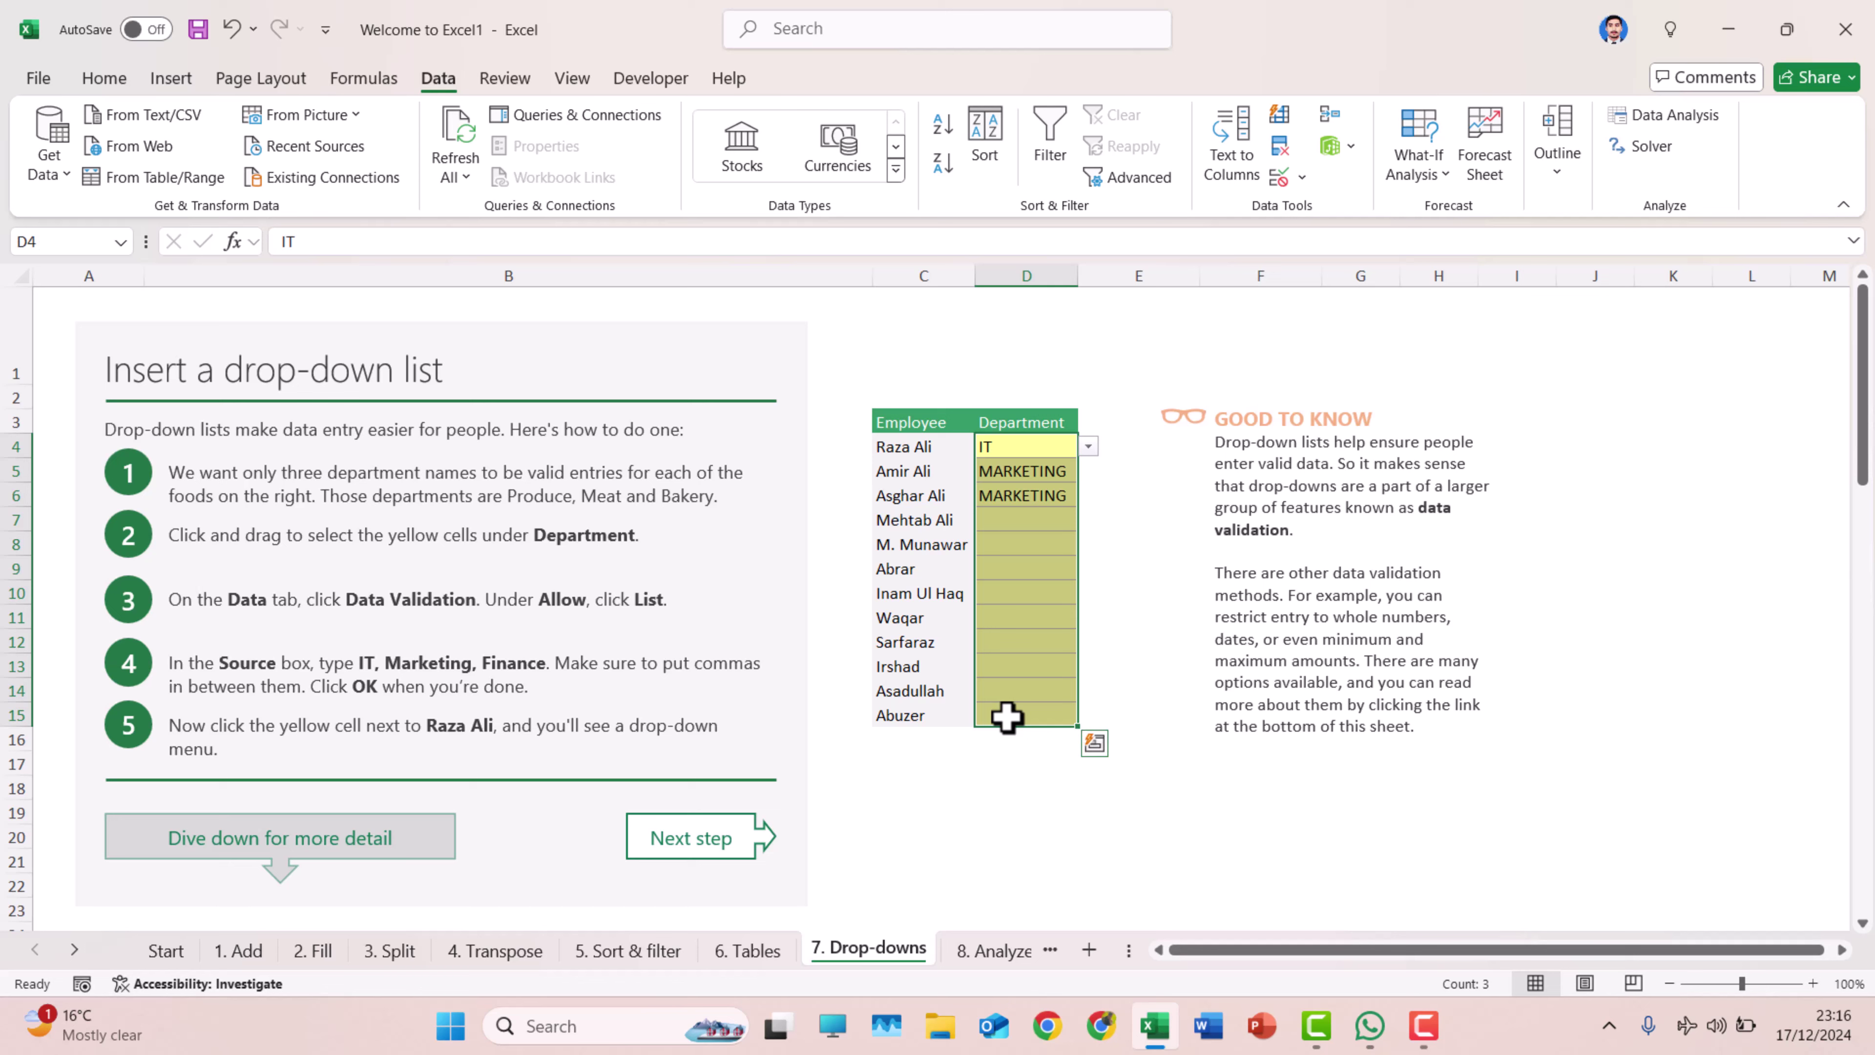
click(1302, 178)
click(1358, 211)
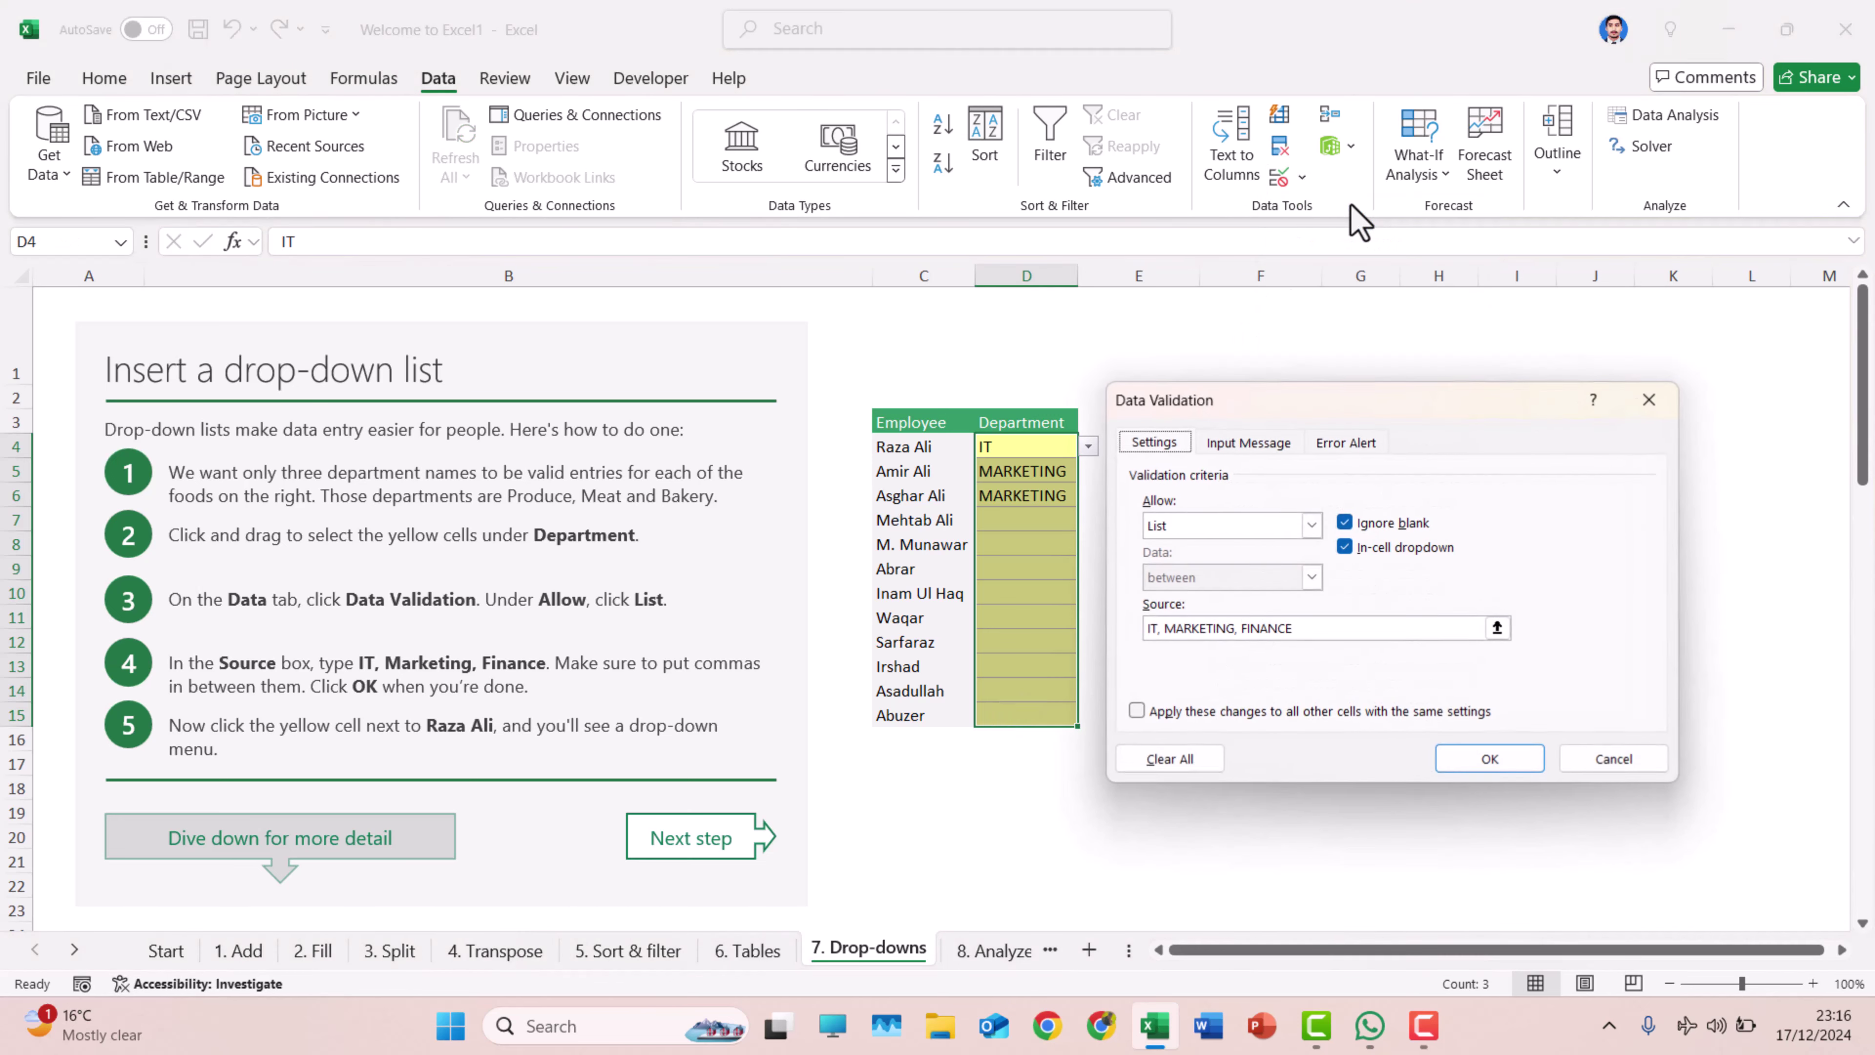
click(1320, 628)
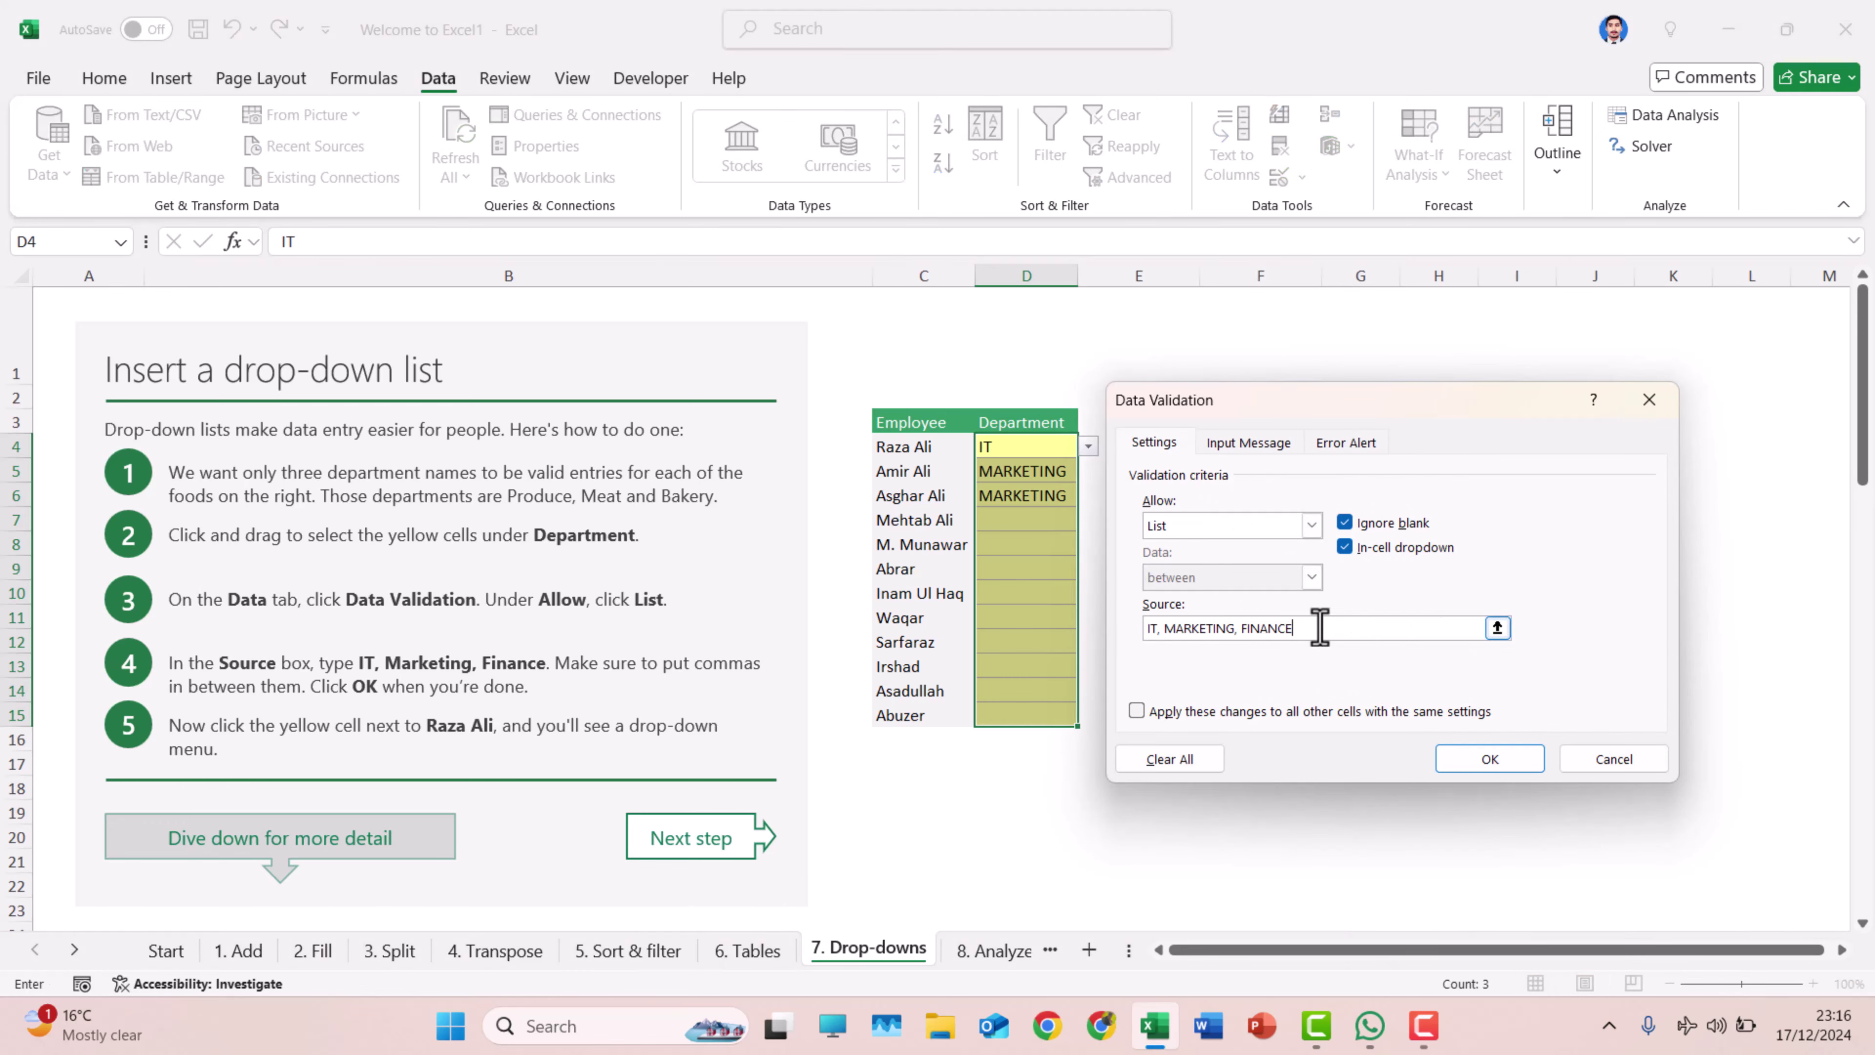
text(, ADMIN)
click(1490, 761)
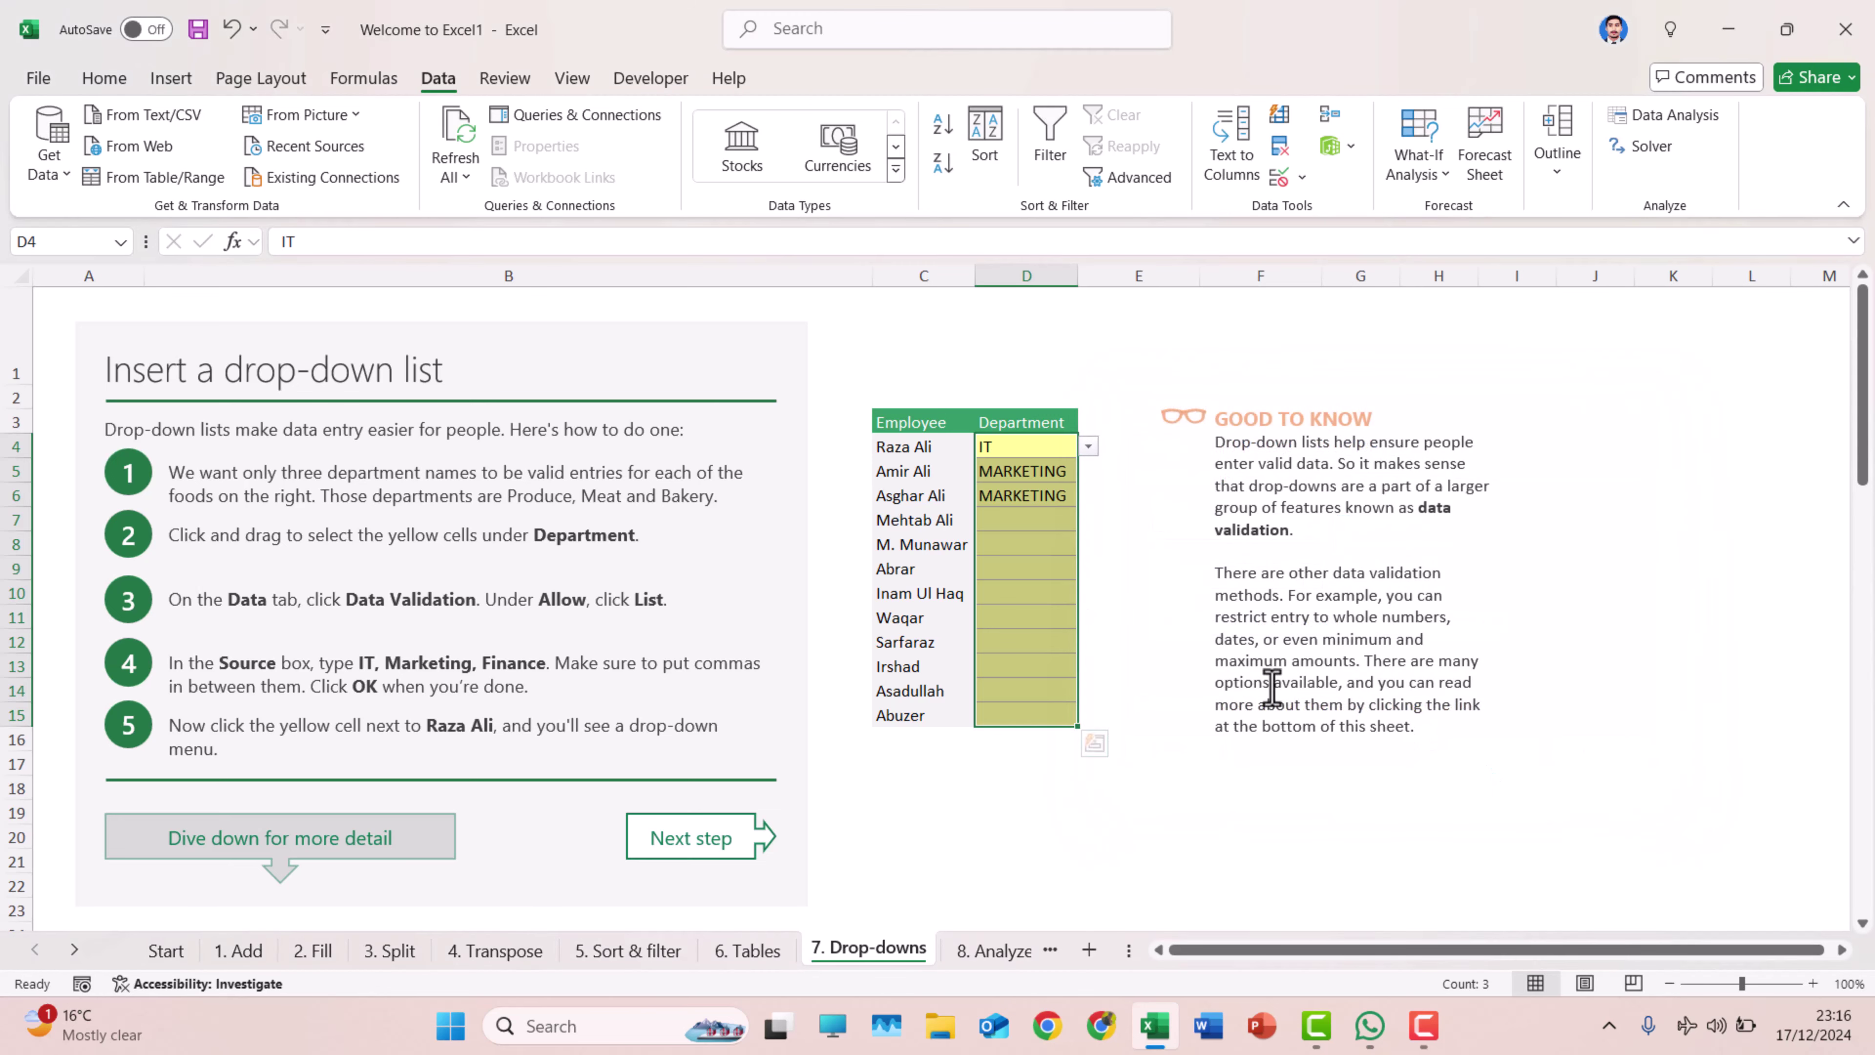
Step: Choose ADMIN for cell D6 from its drop-down list
click(1009, 495)
click(1089, 495)
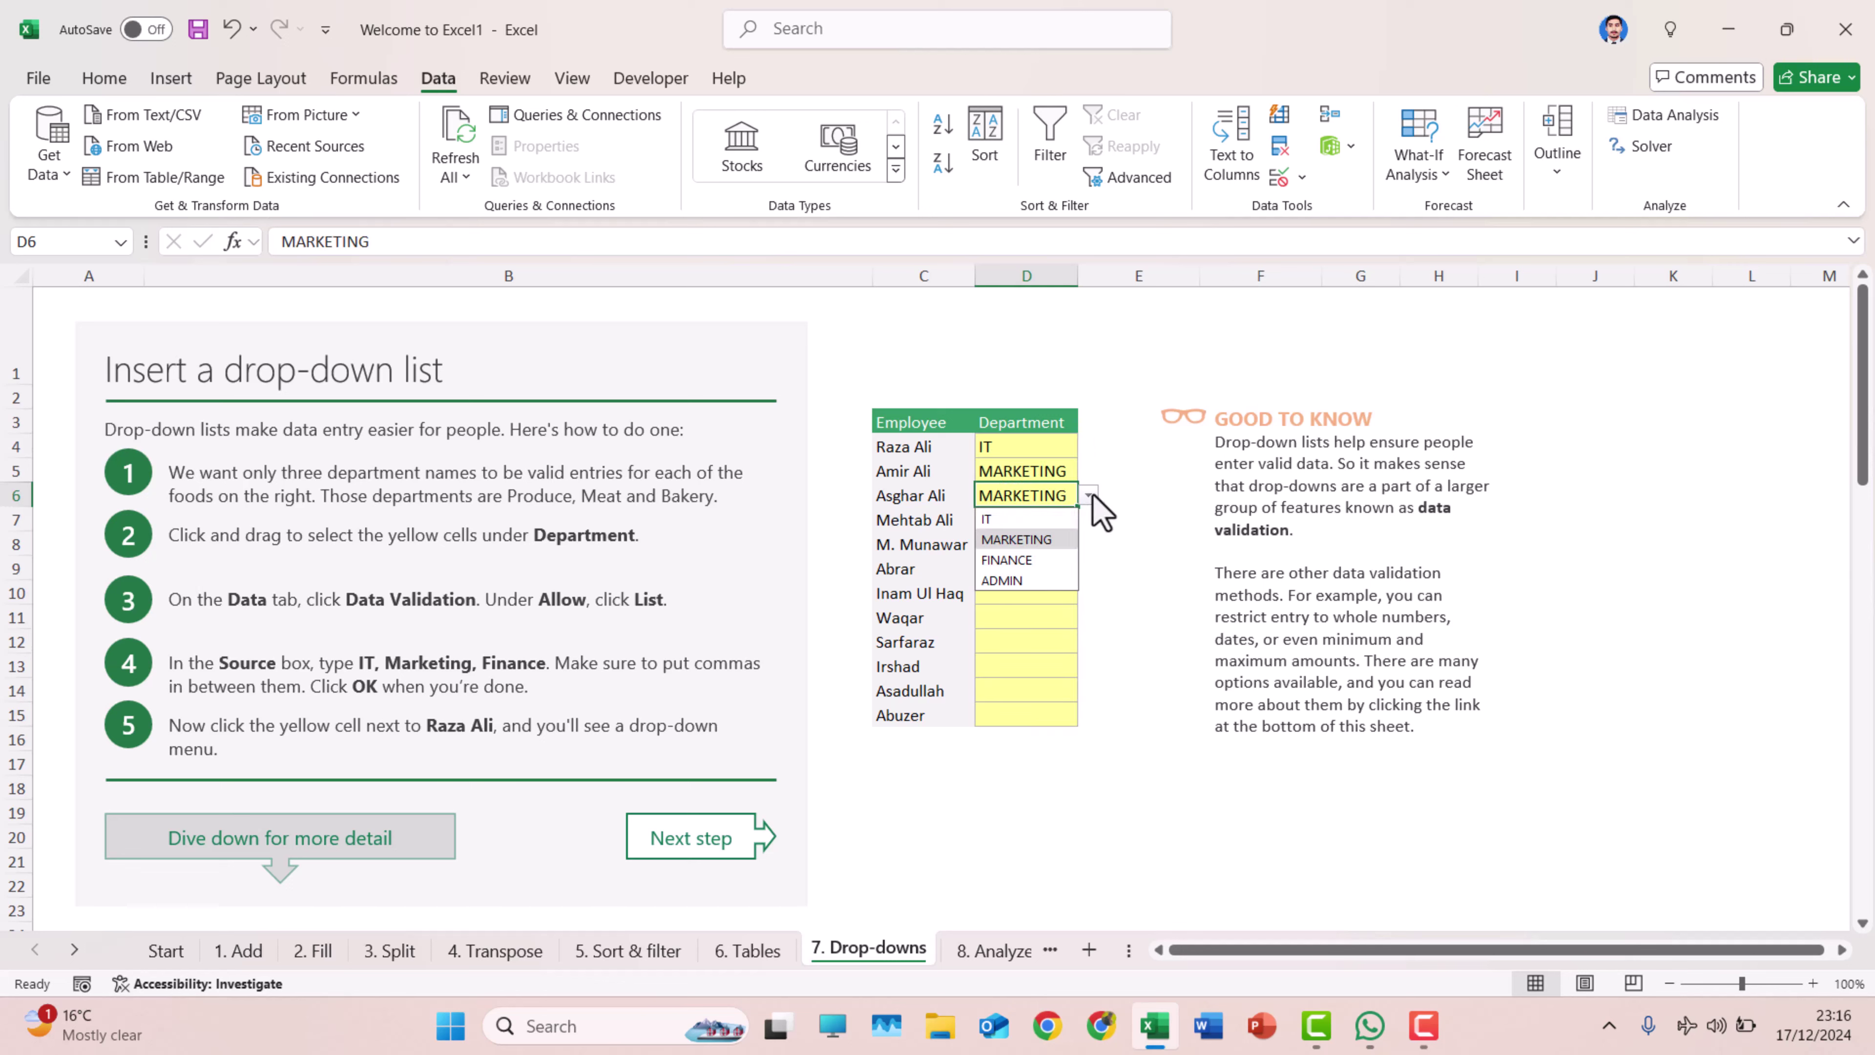
click(1006, 581)
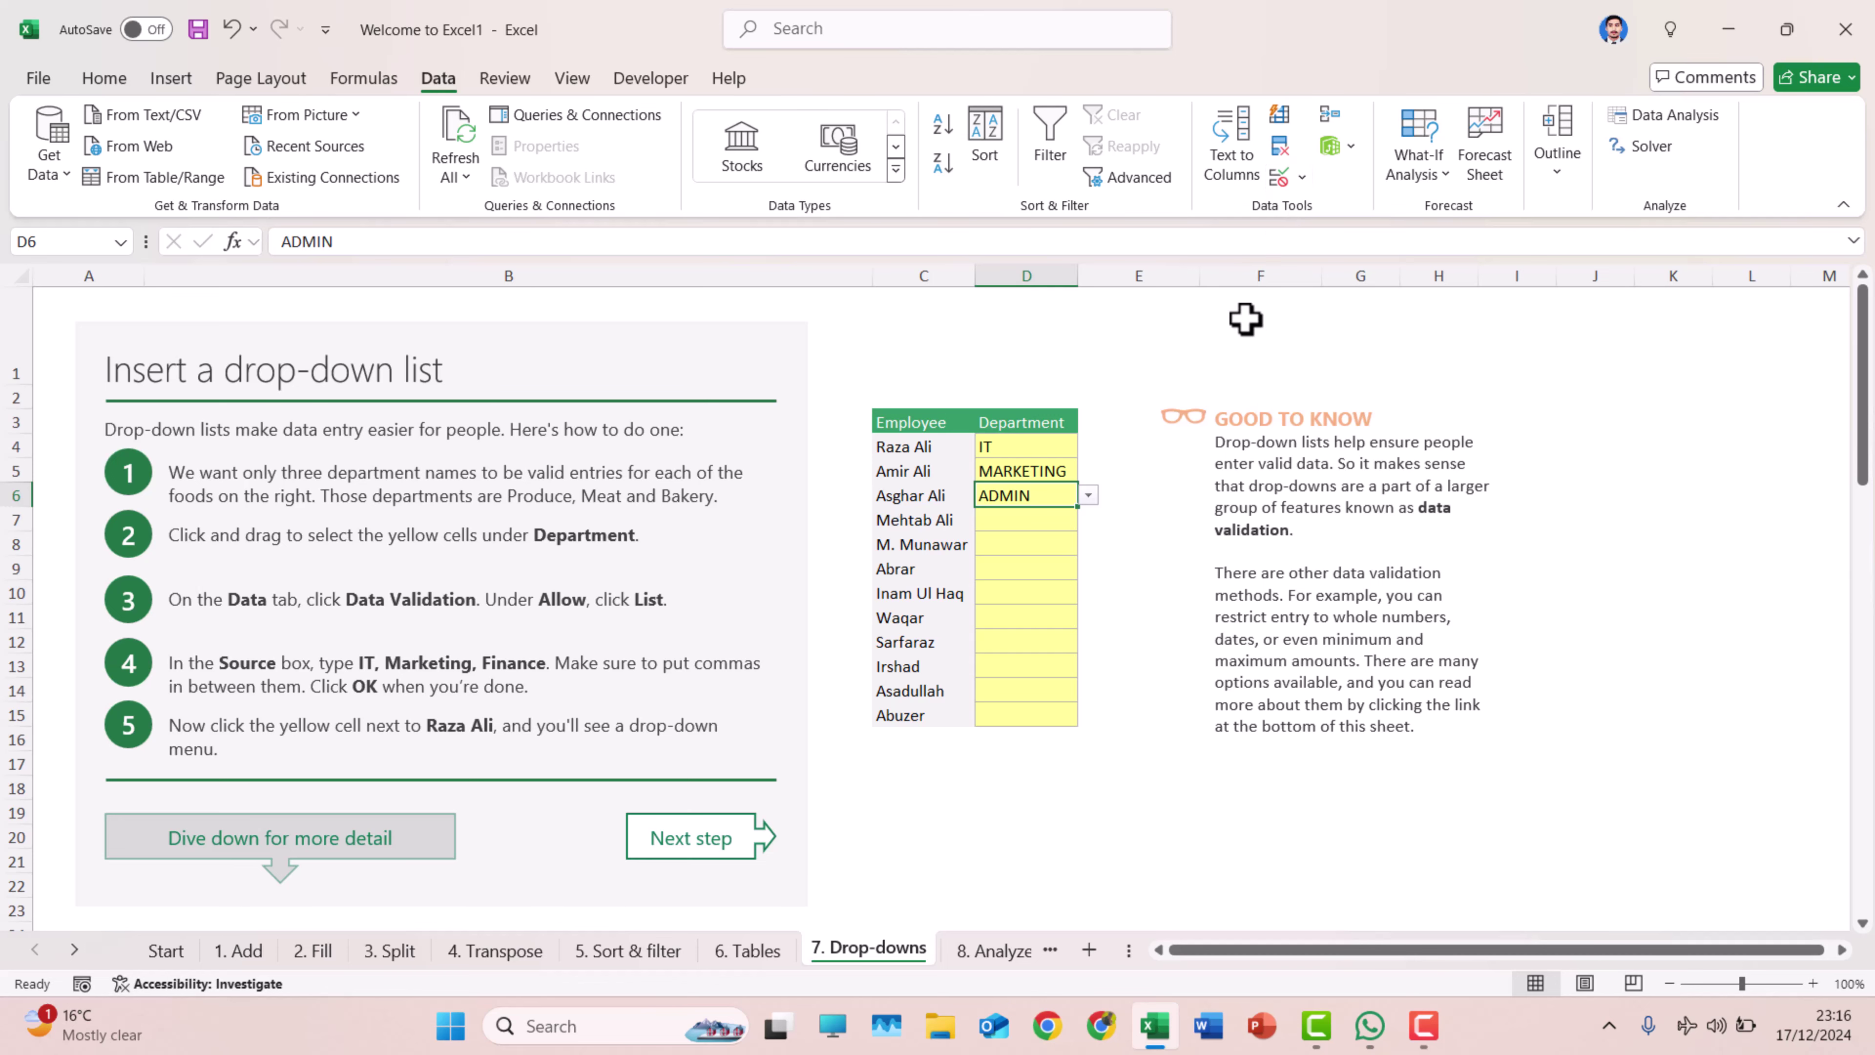
Step: Add list data validation to the food table's Department cells D32:D43 with the source range =$F$32:$F$34
scroll(1114, 624, down, 2)
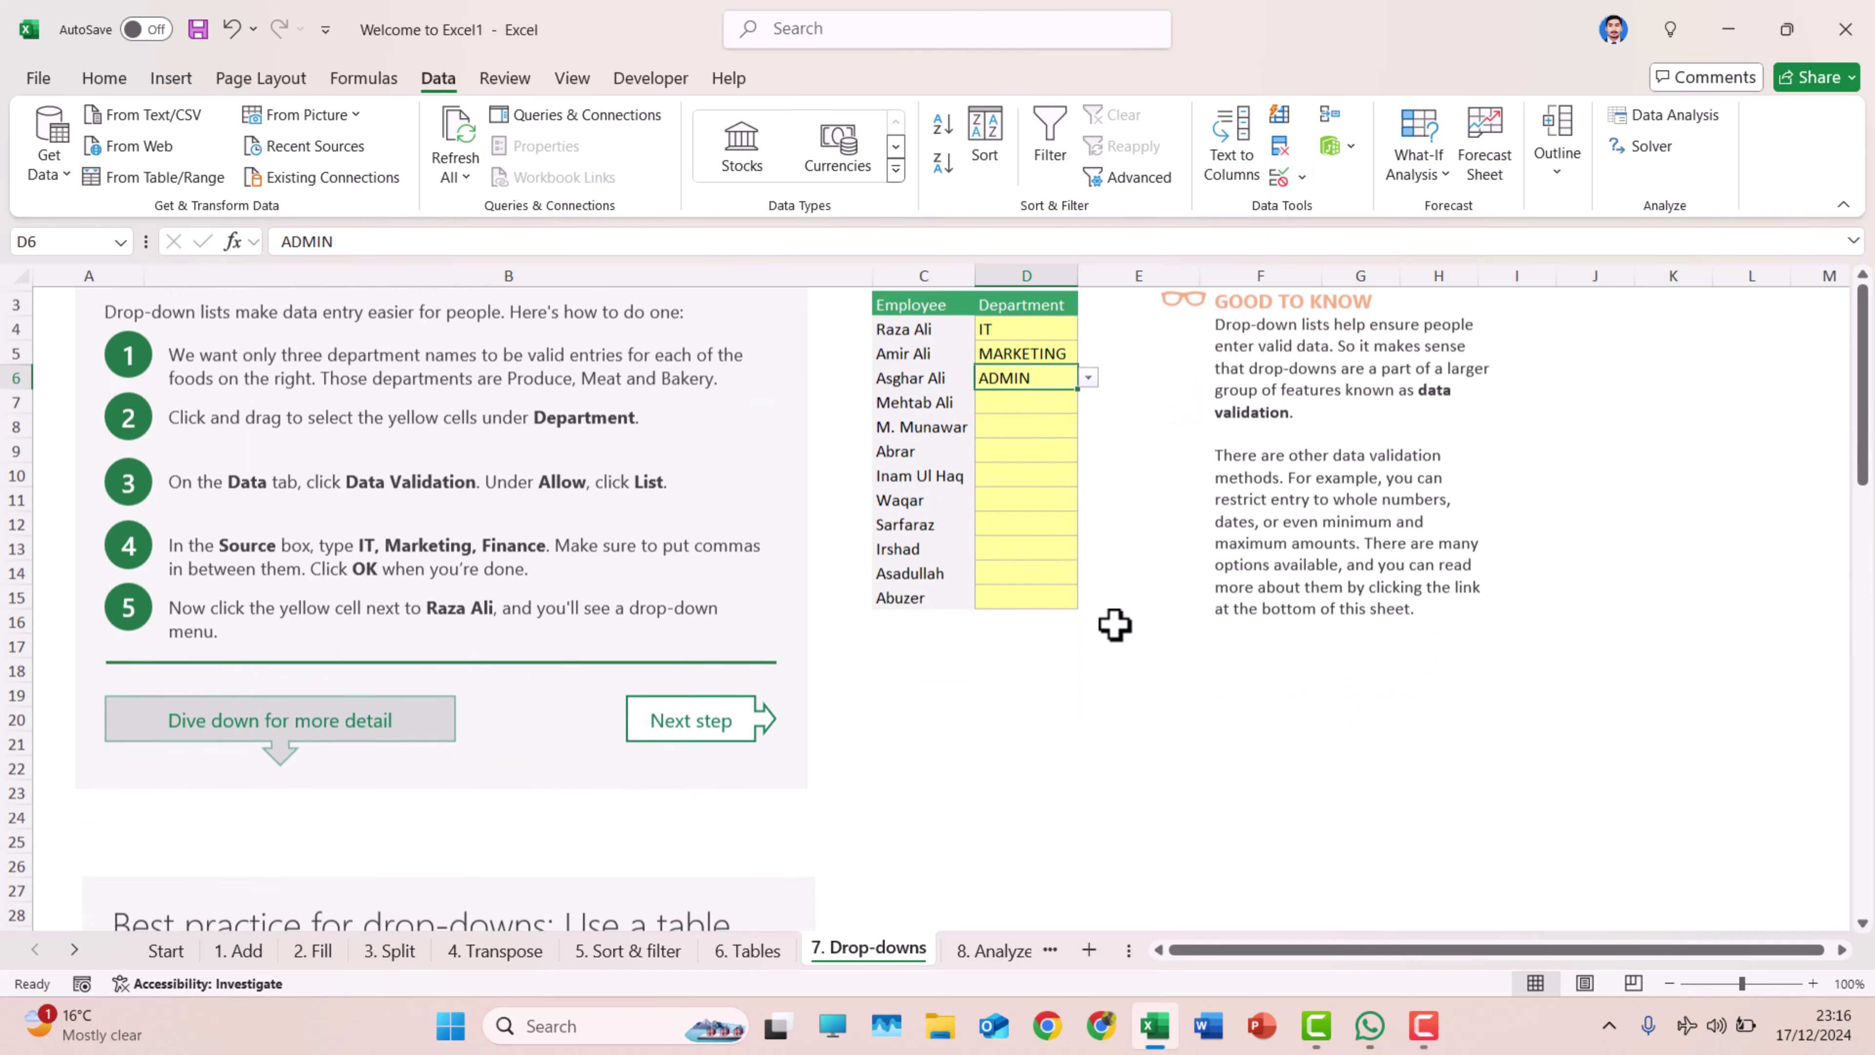
scroll(1114, 624, down, 8)
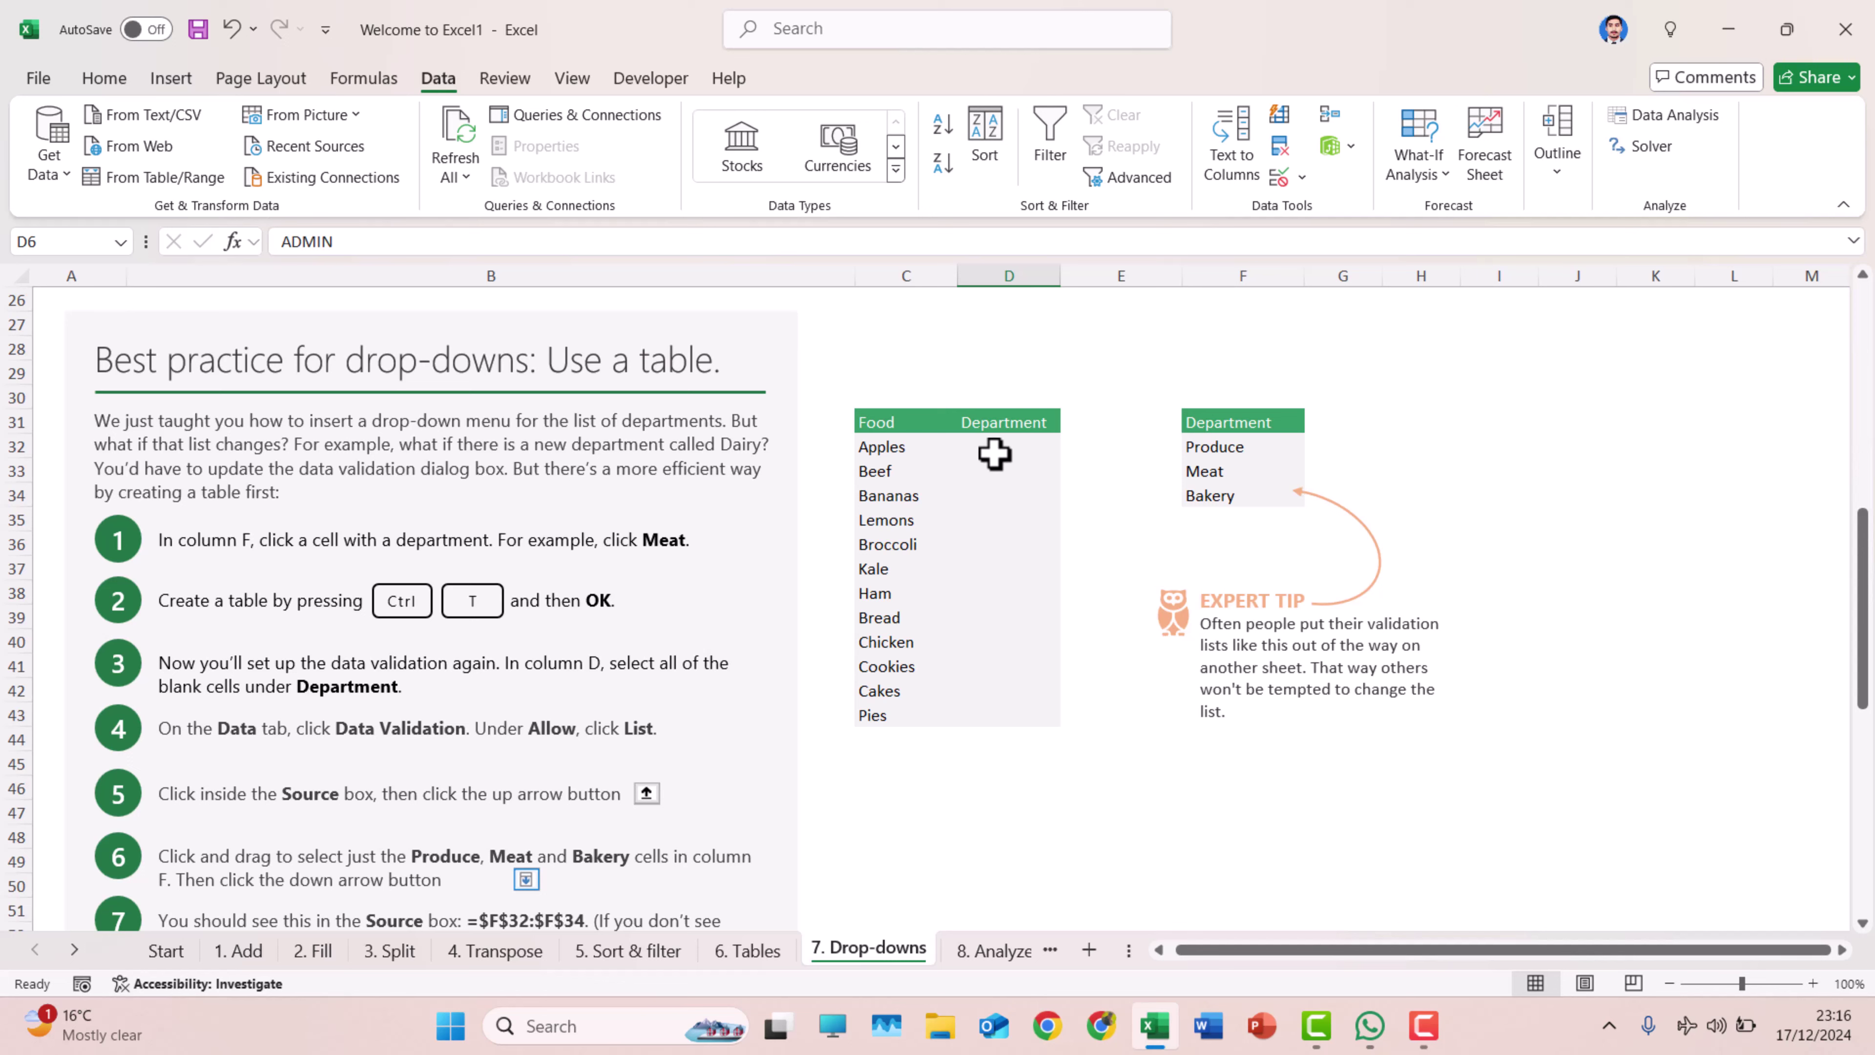
drag(994, 450, 990, 714)
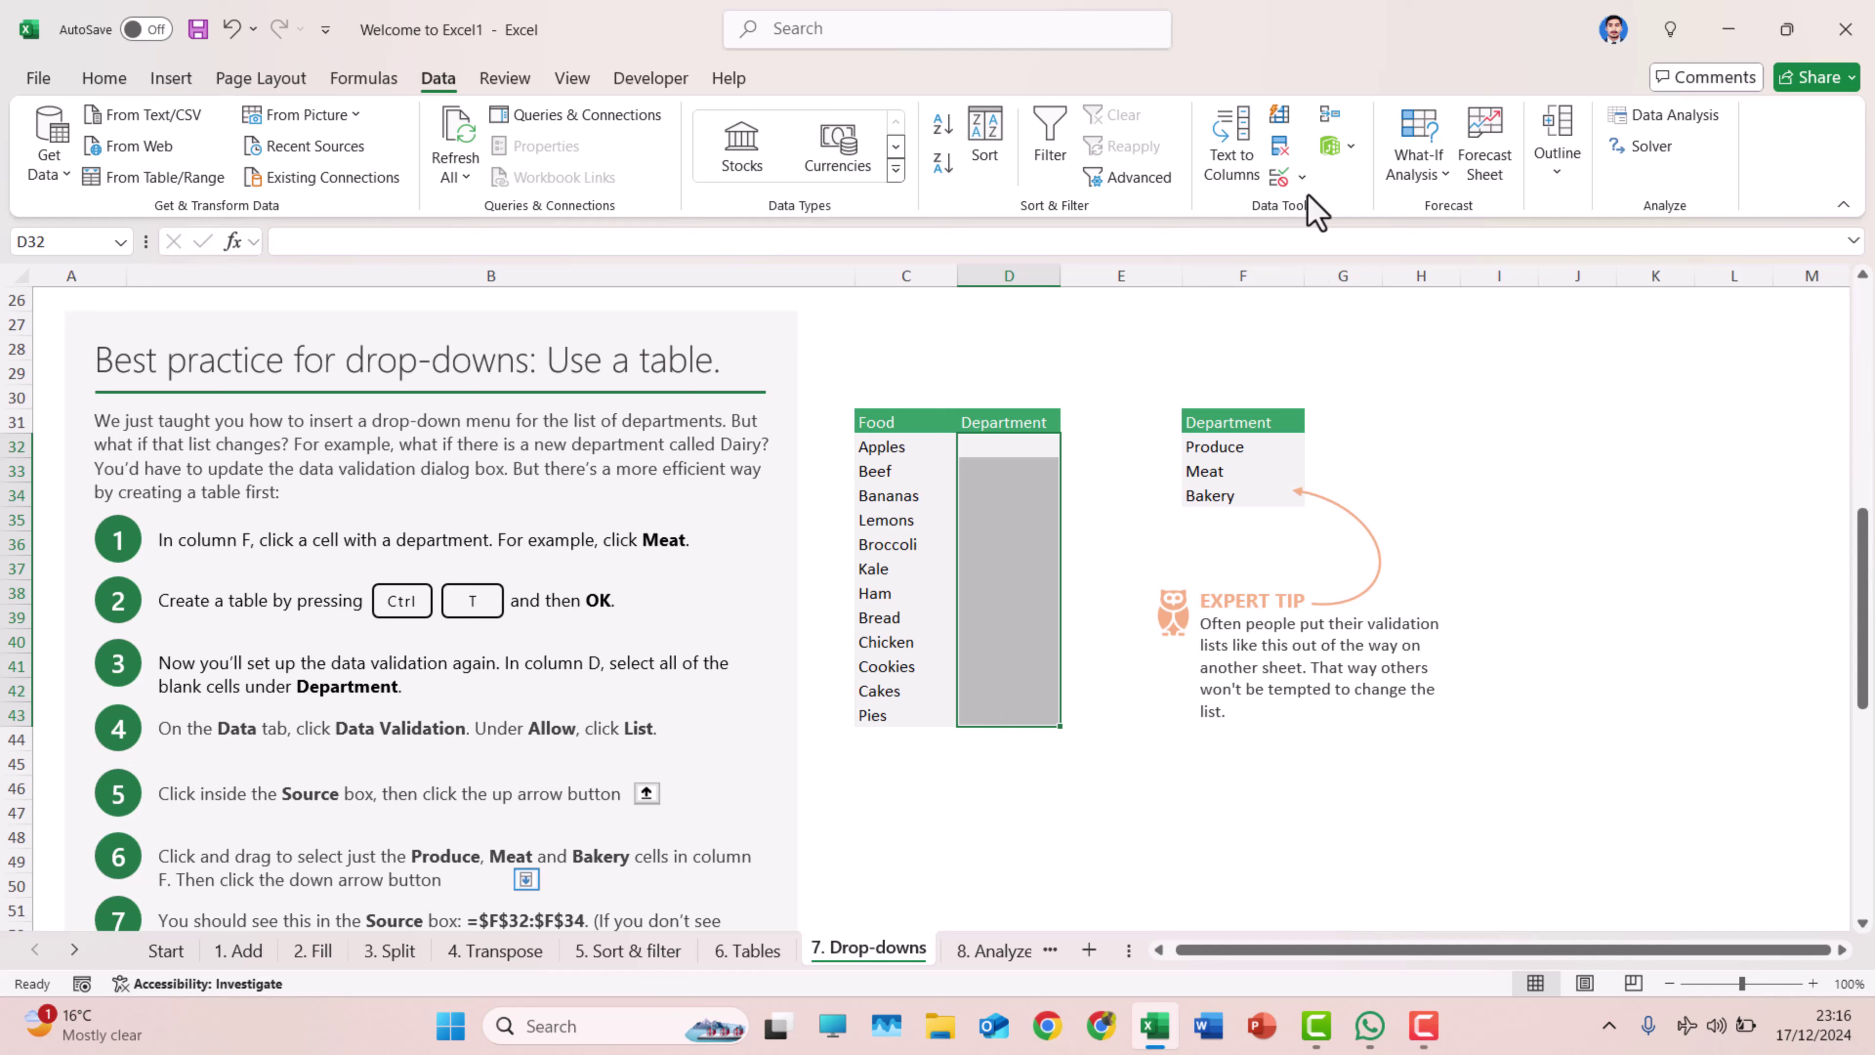
click(1305, 179)
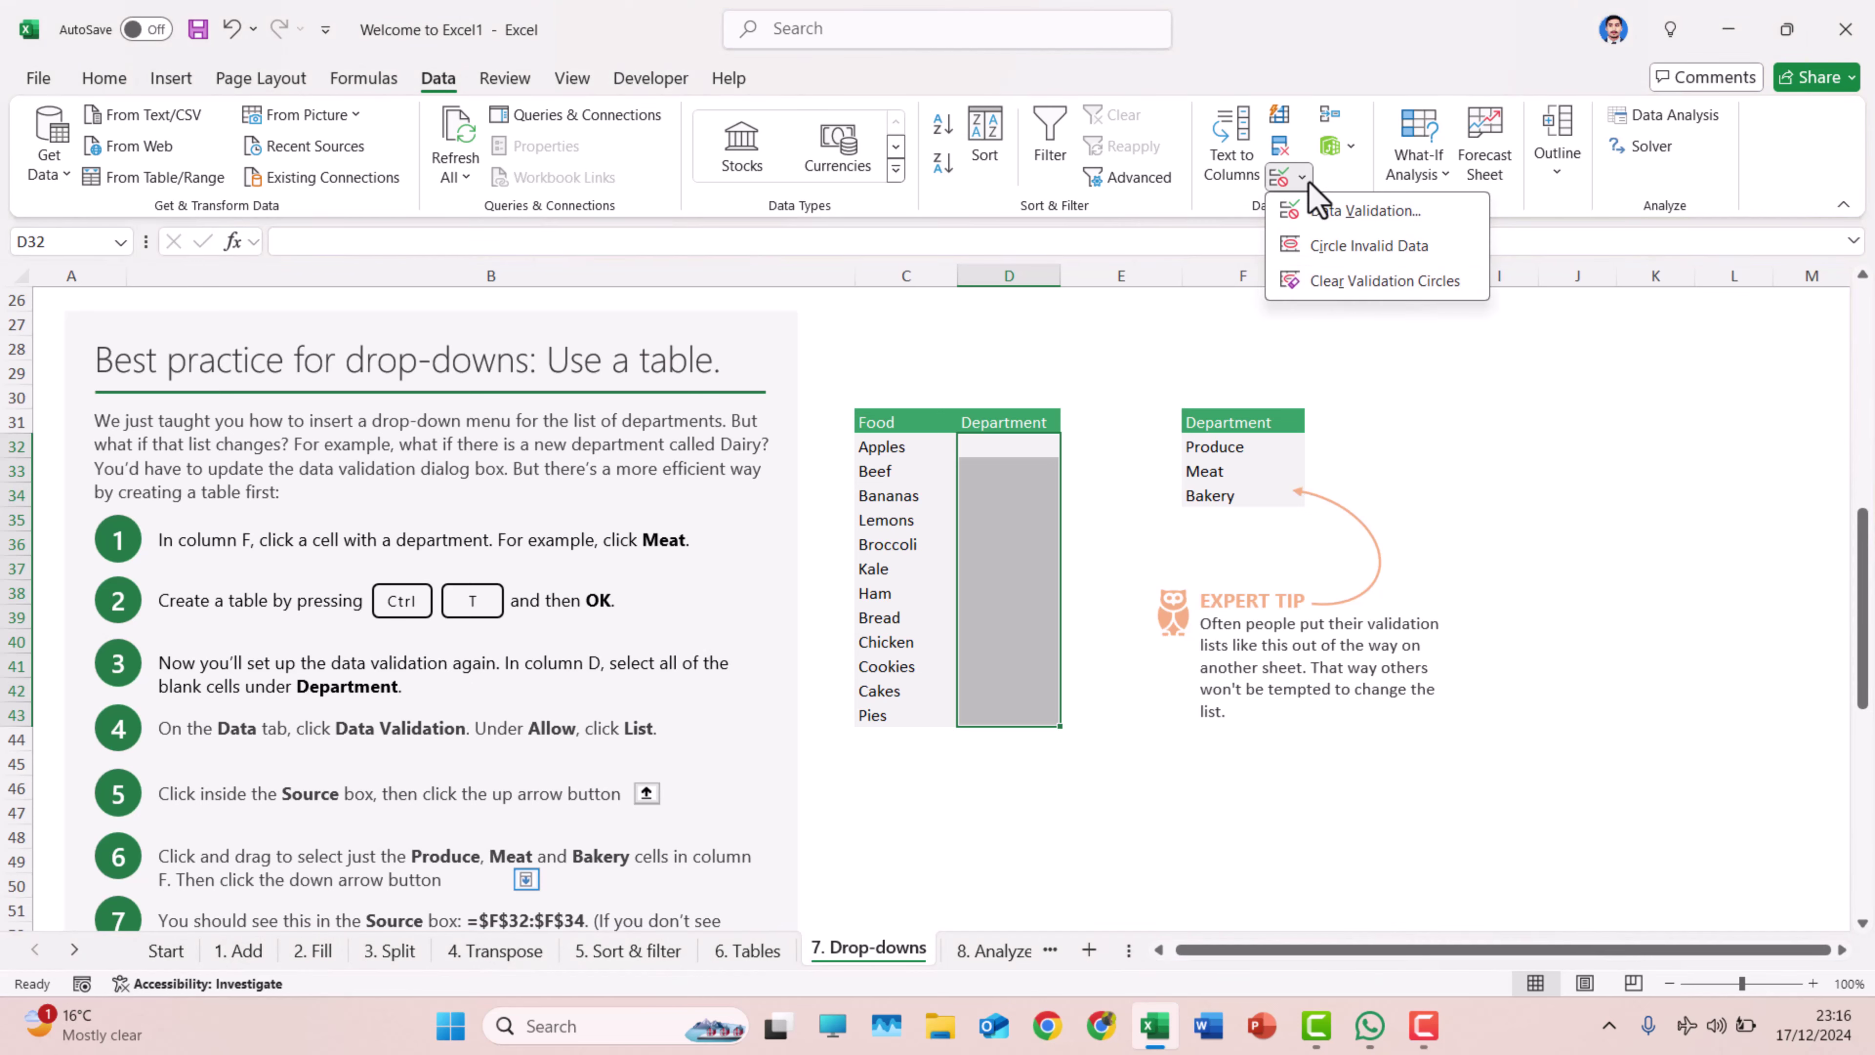
click(1365, 211)
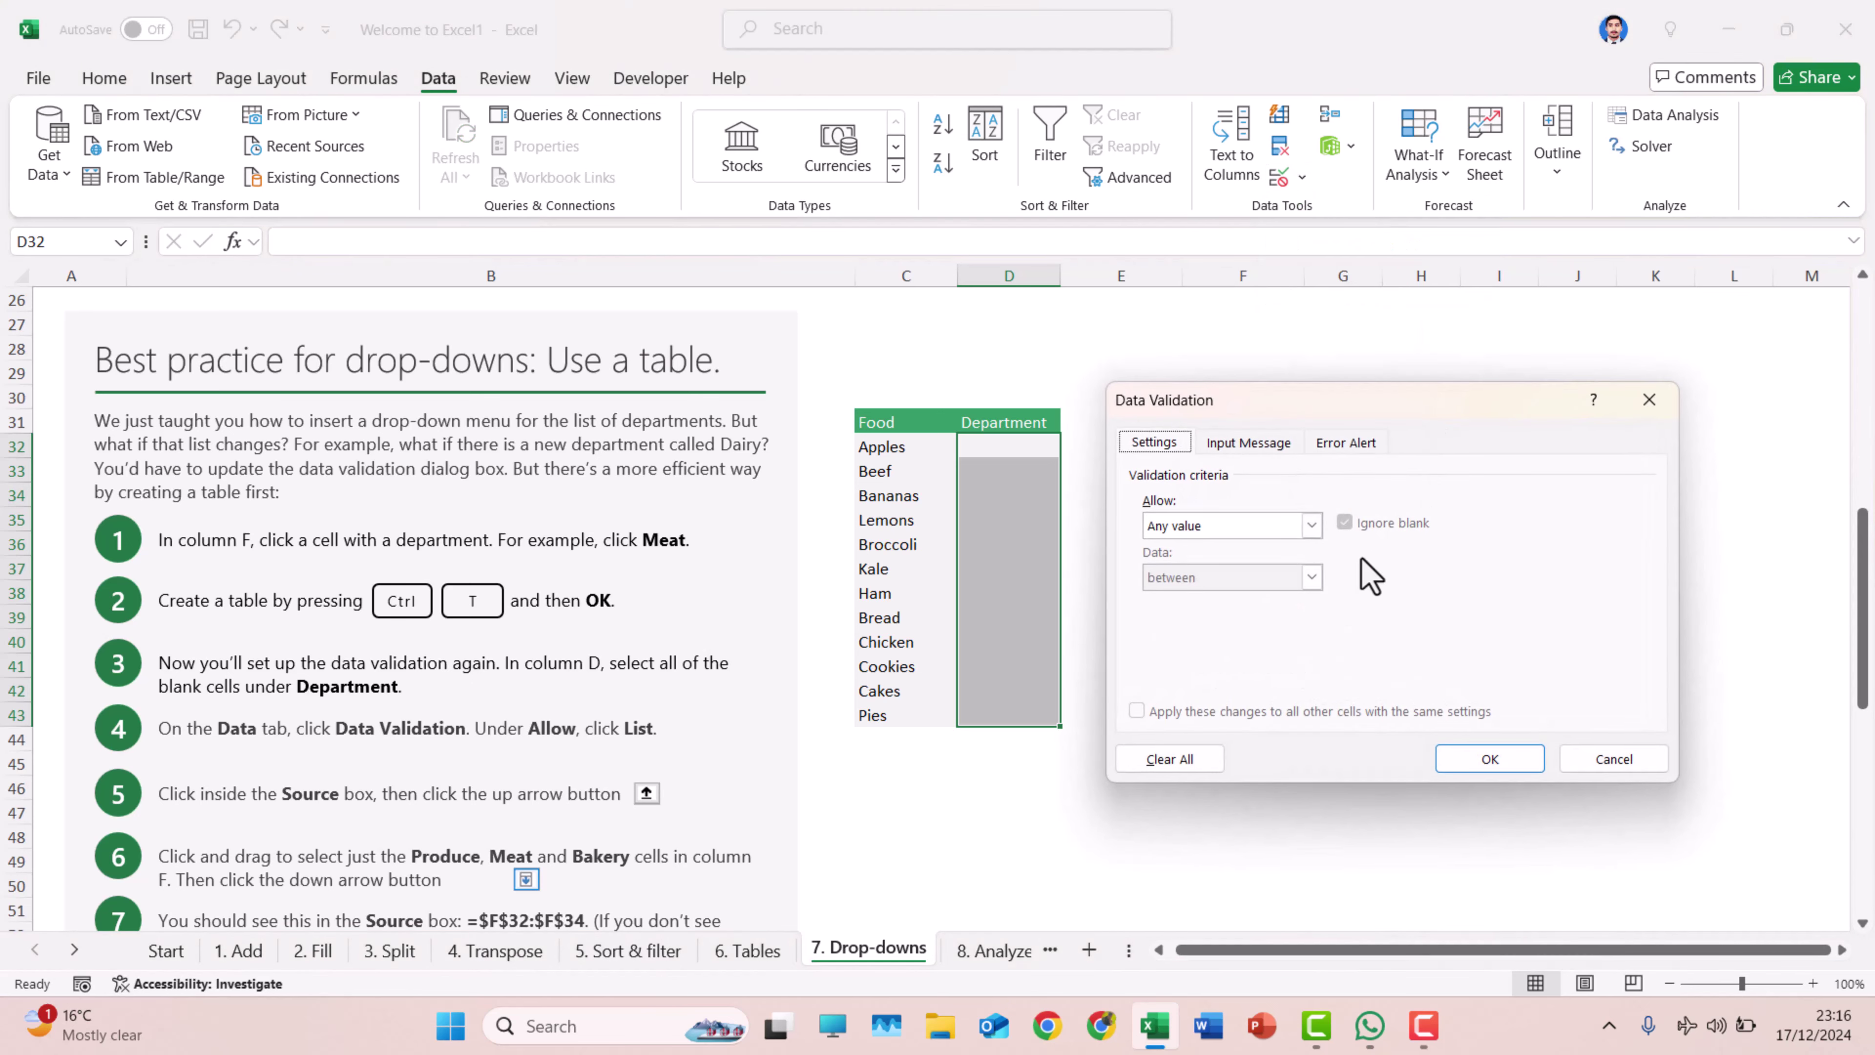
click(1313, 526)
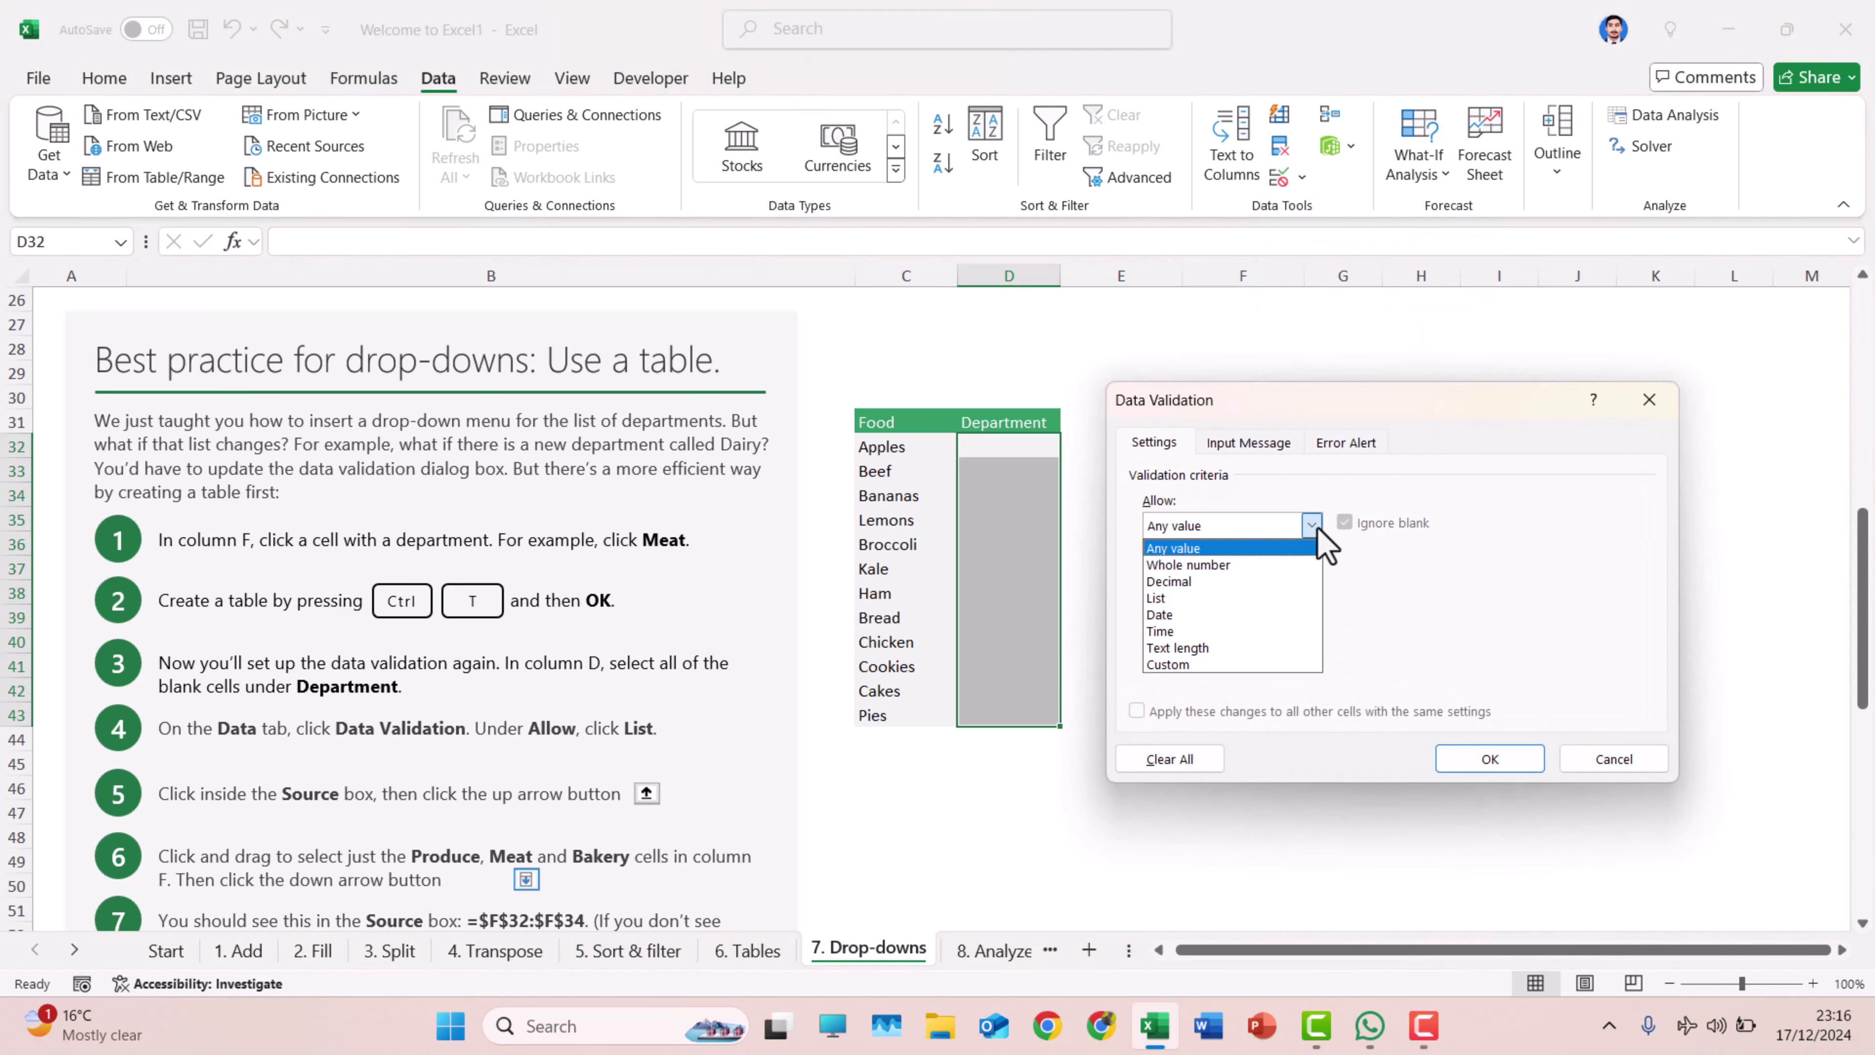
click(1186, 599)
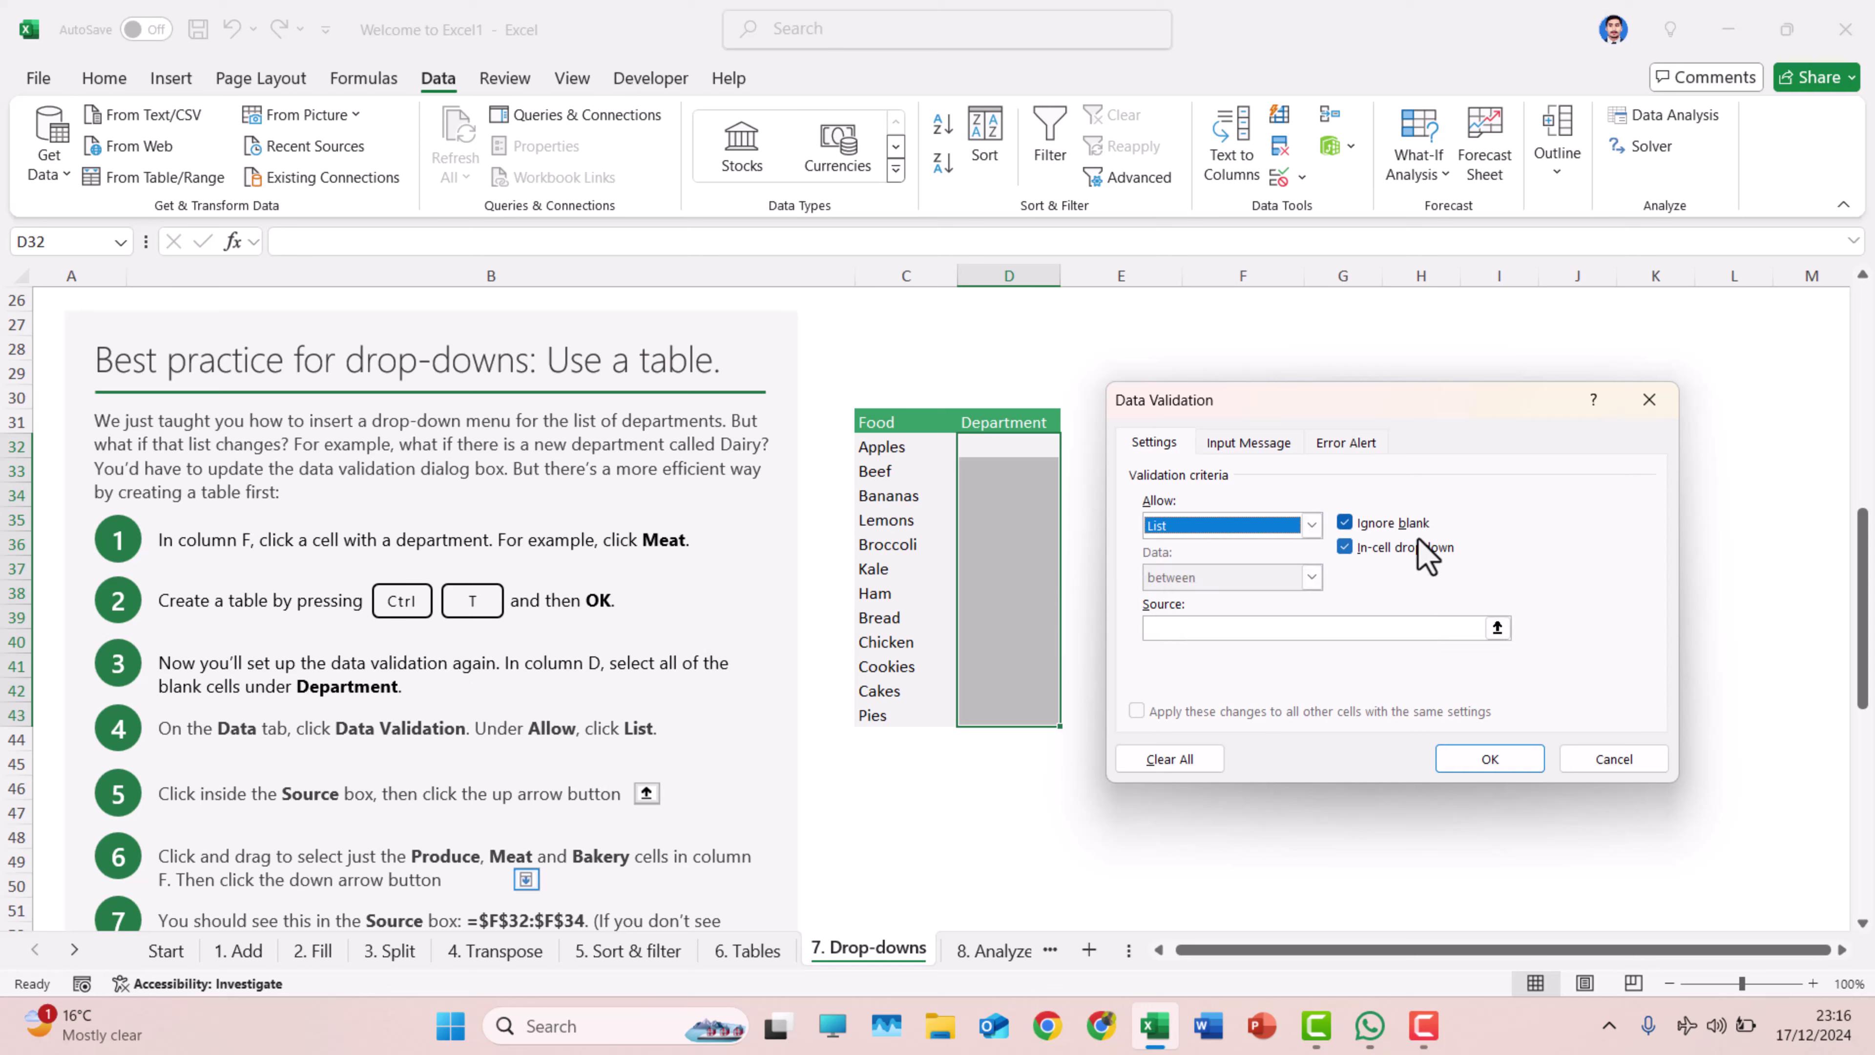
click(1497, 628)
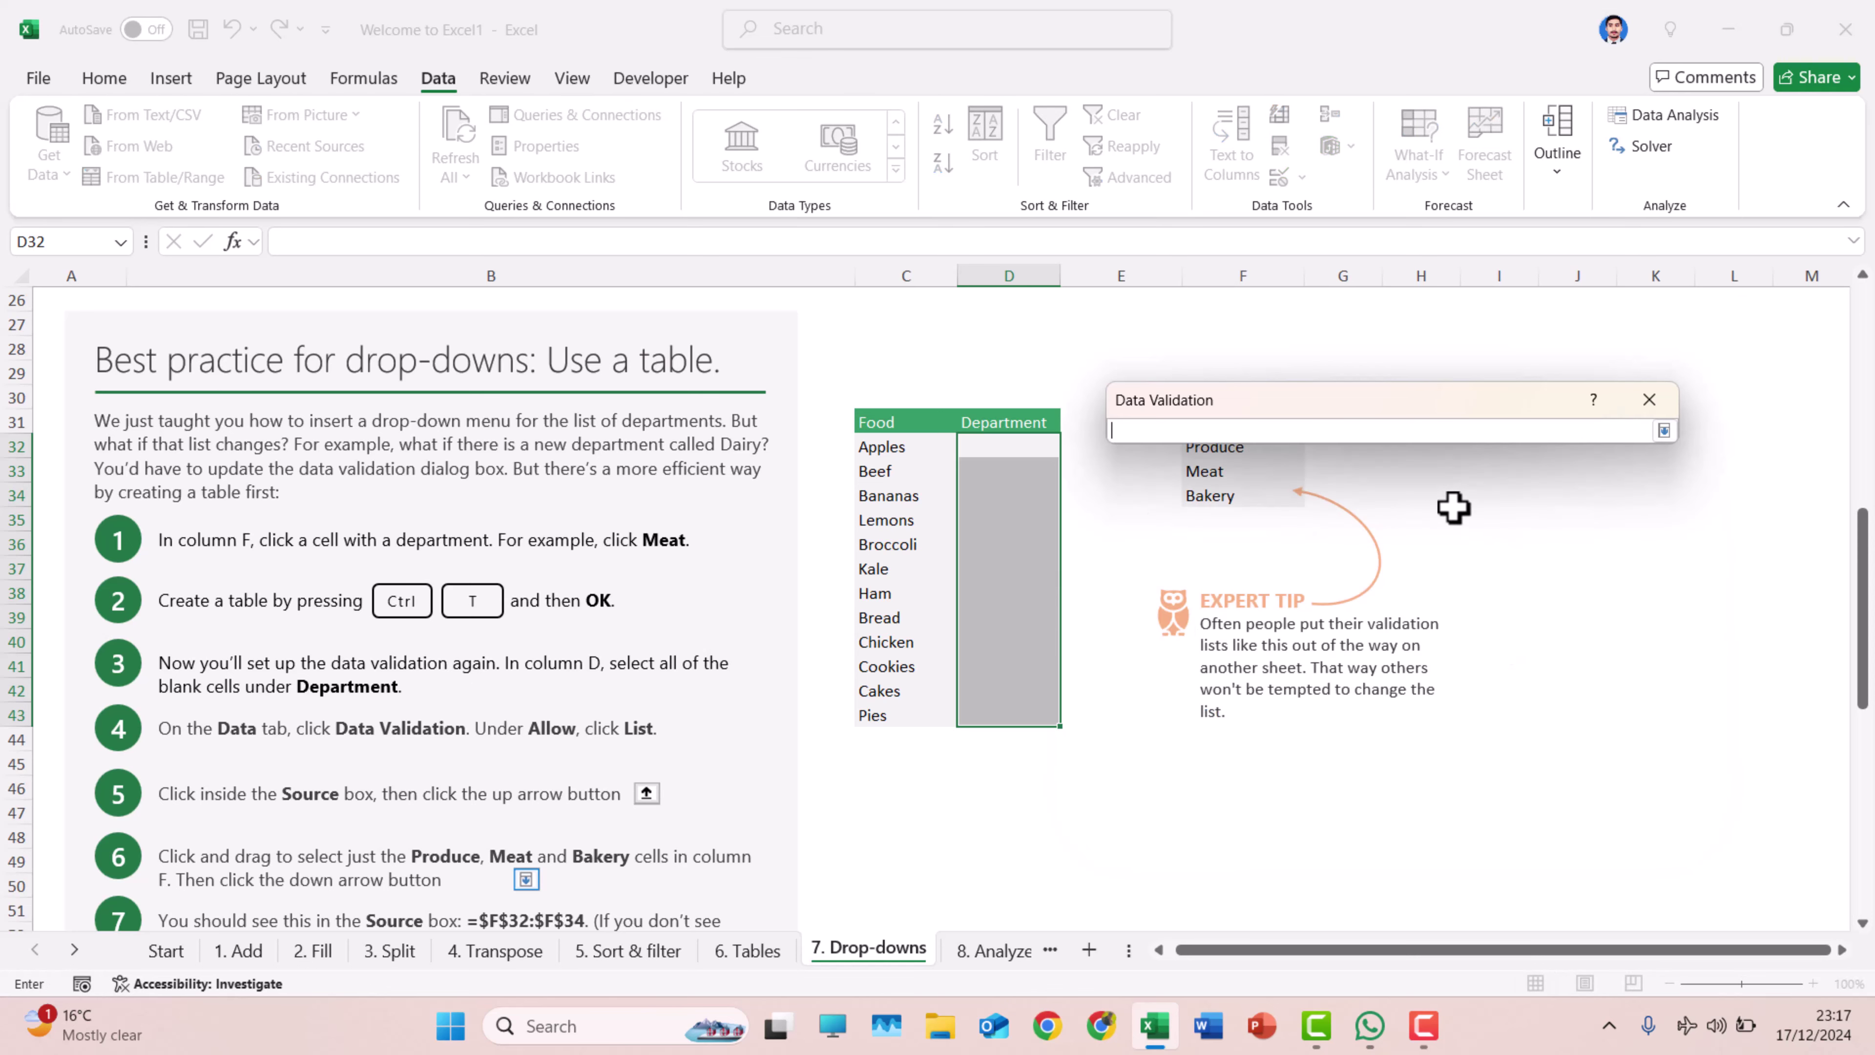
drag(1247, 452, 1245, 504)
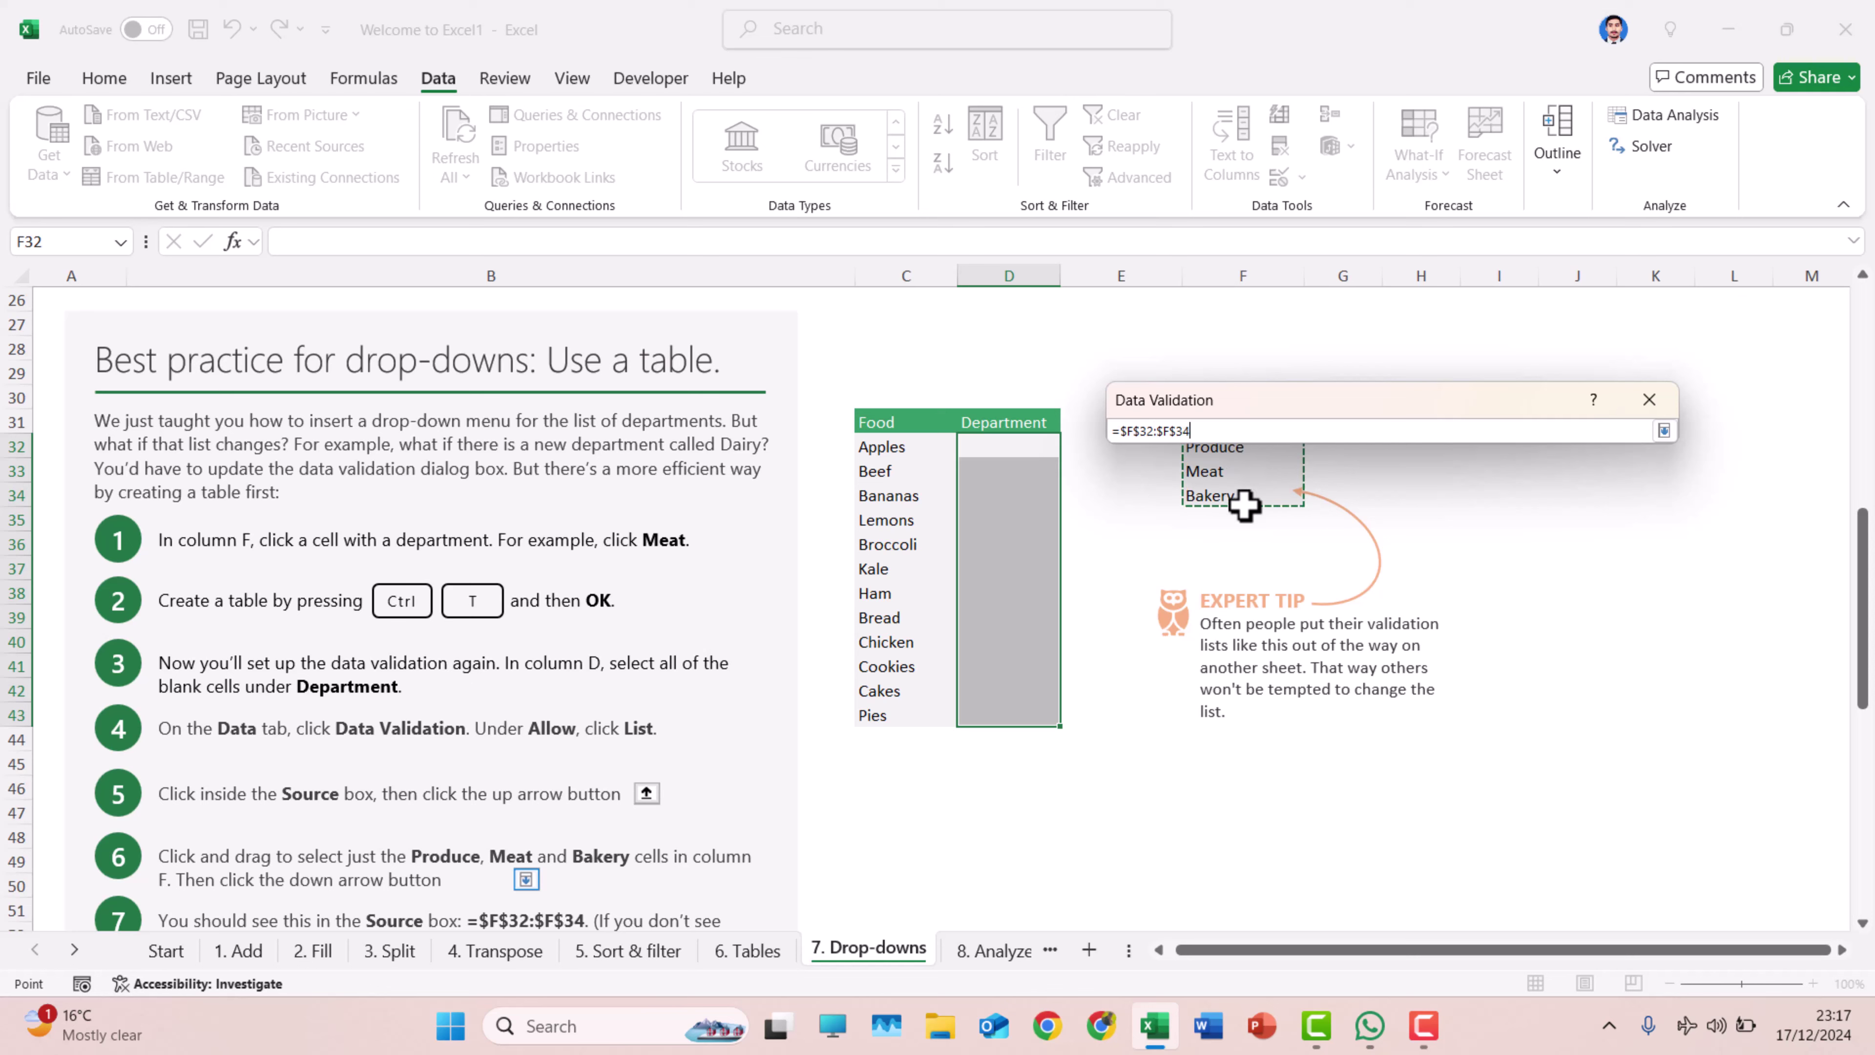
key(Return)
key(Return)
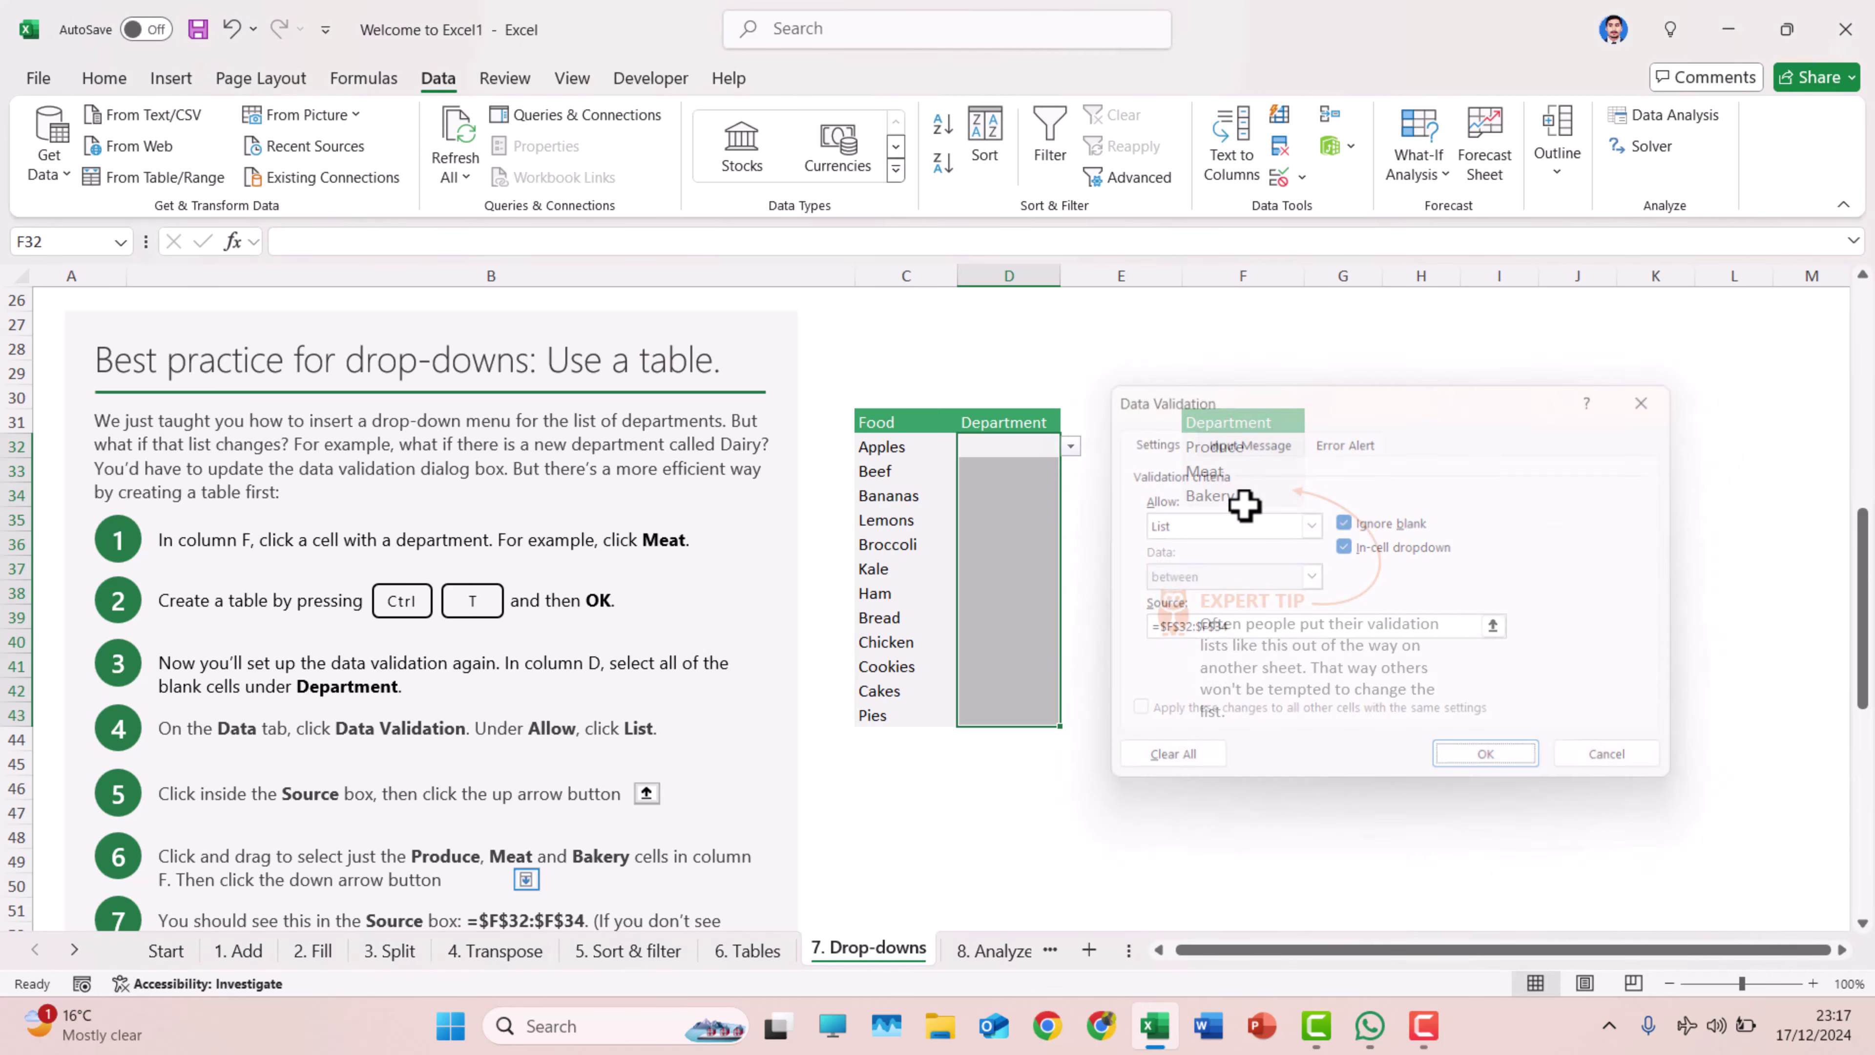
click(1008, 446)
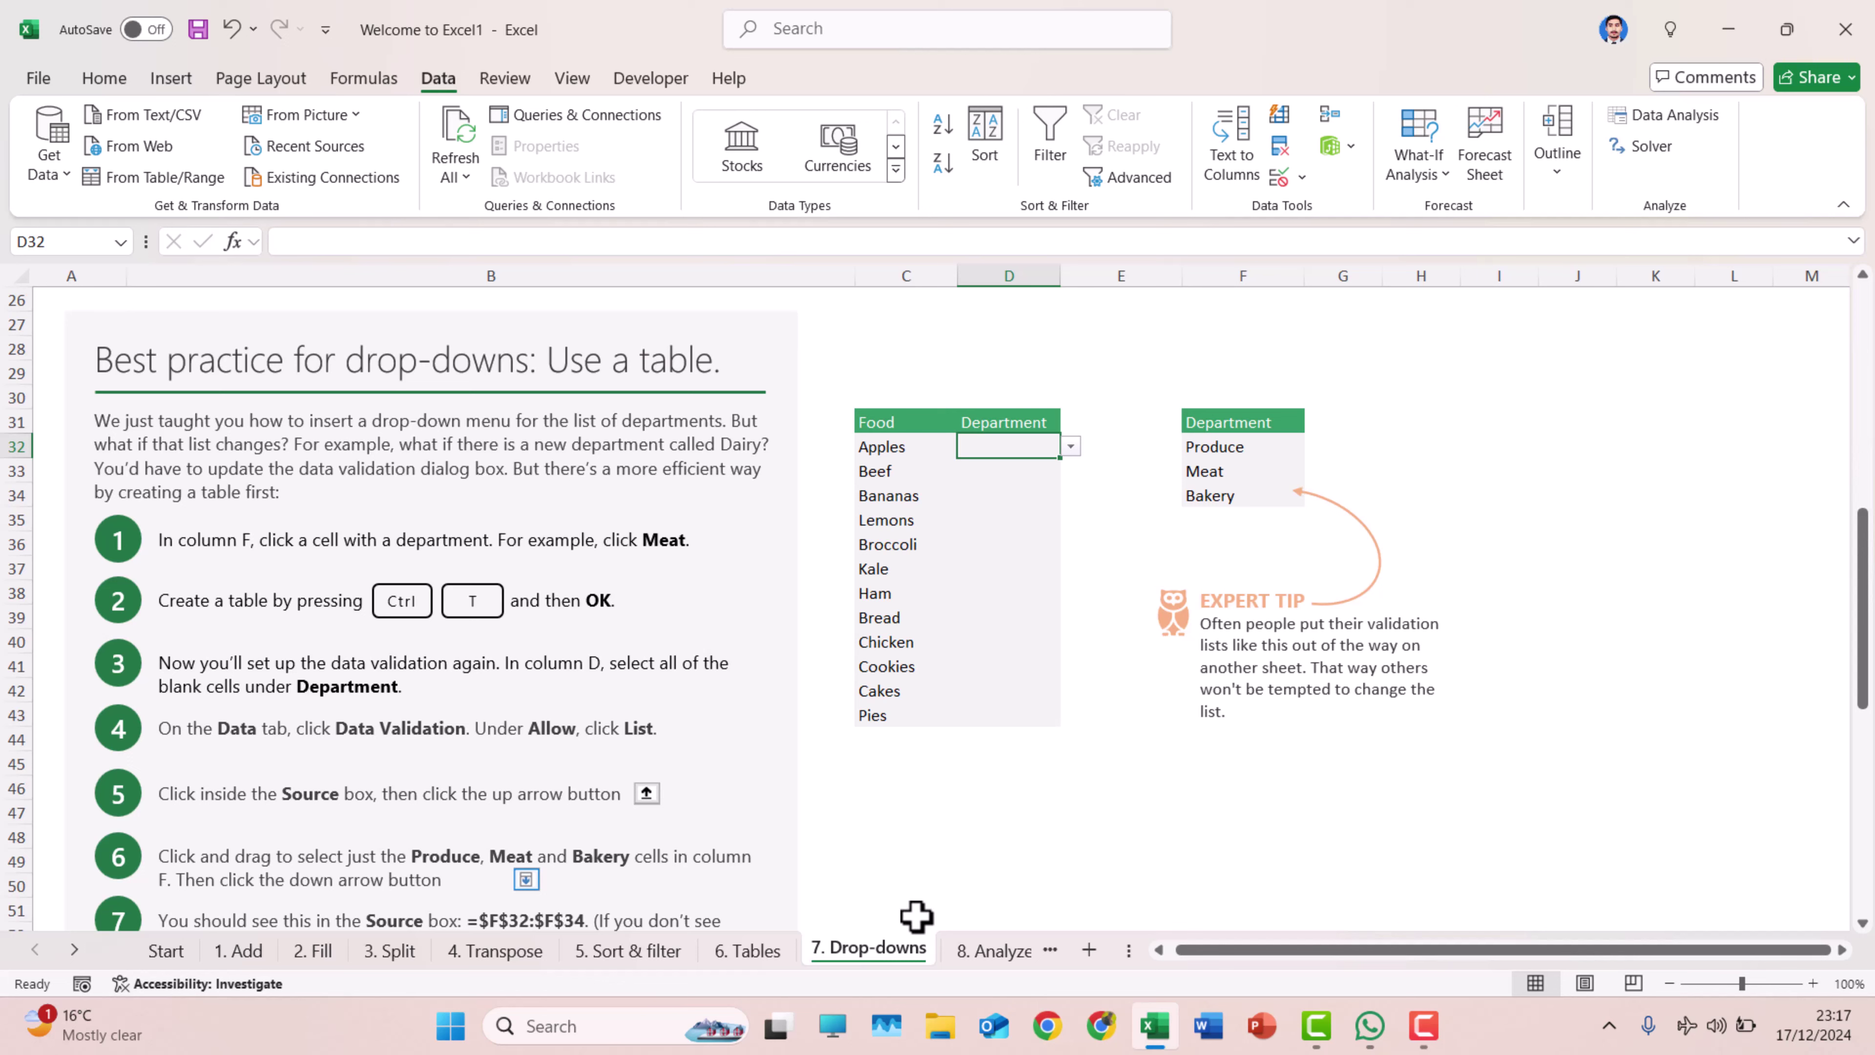
Step: Open the "8. Analyze" worksheet and select all data rows of the department sales table
scroll(924, 969, down, 2)
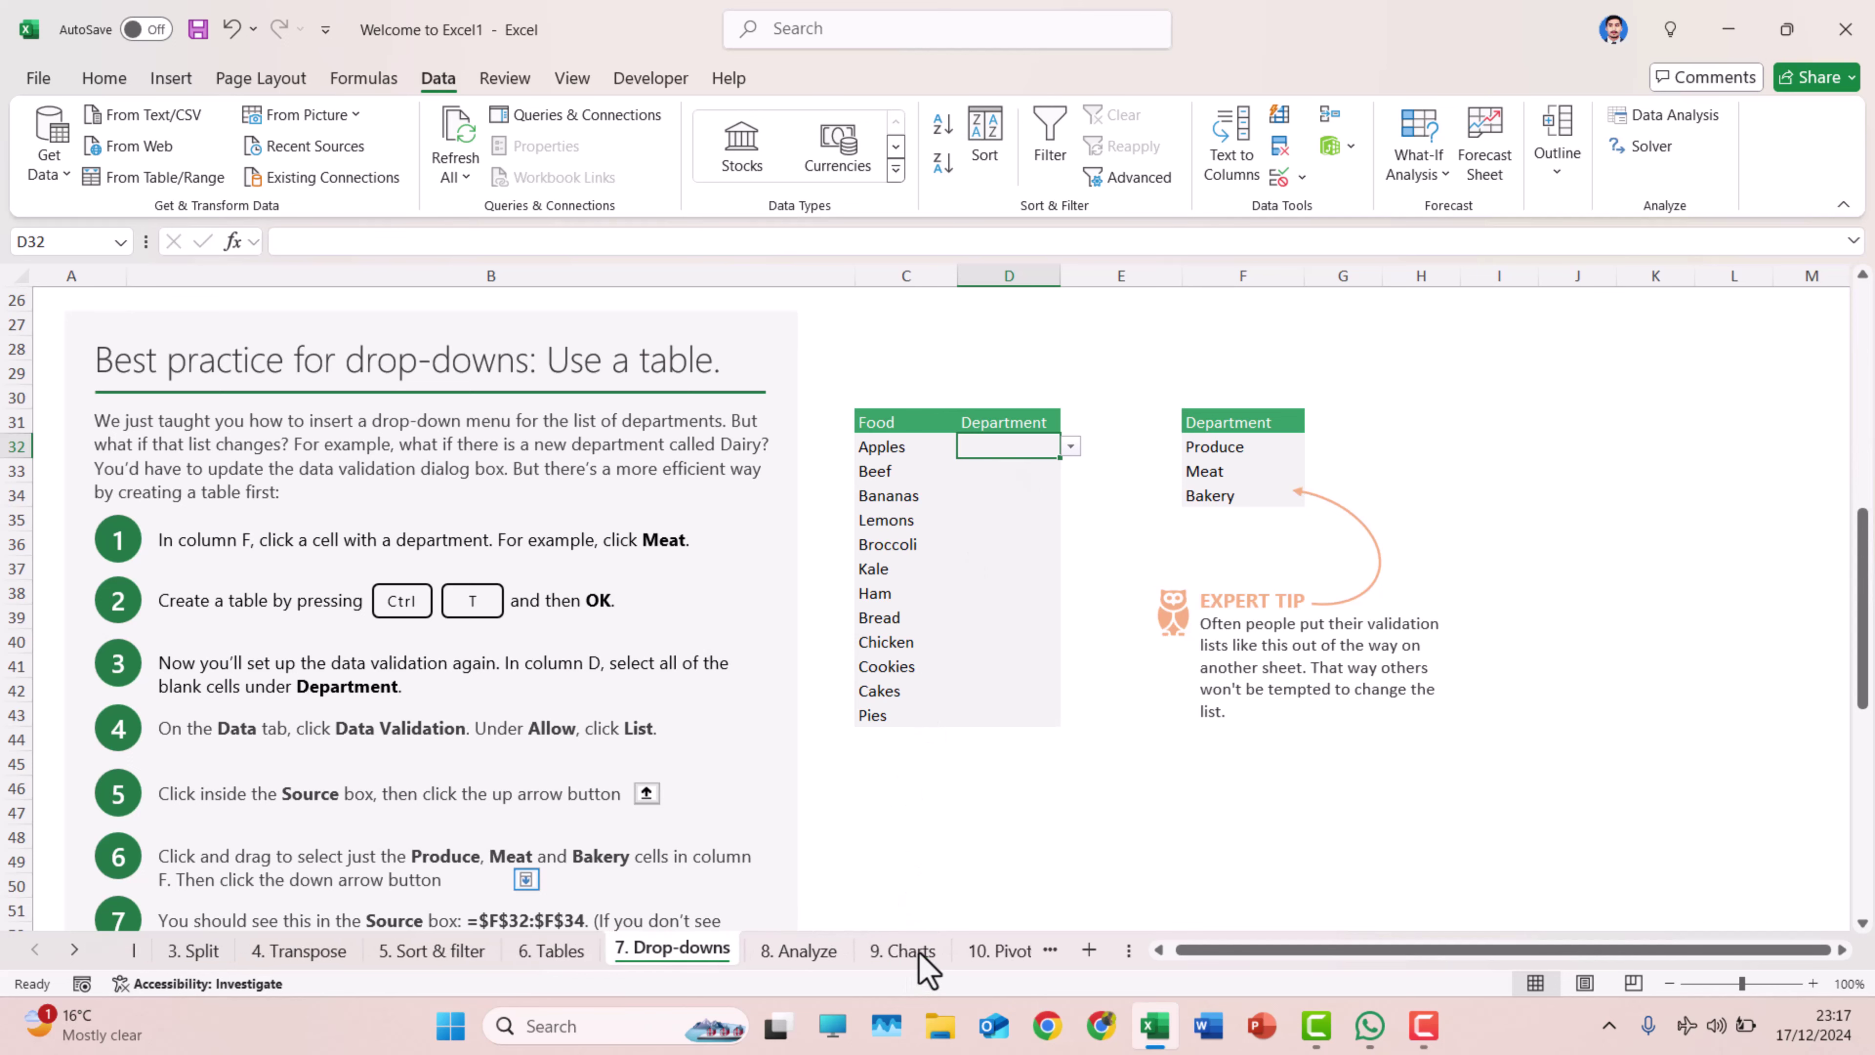
scroll(925, 970, up, 2)
click(989, 951)
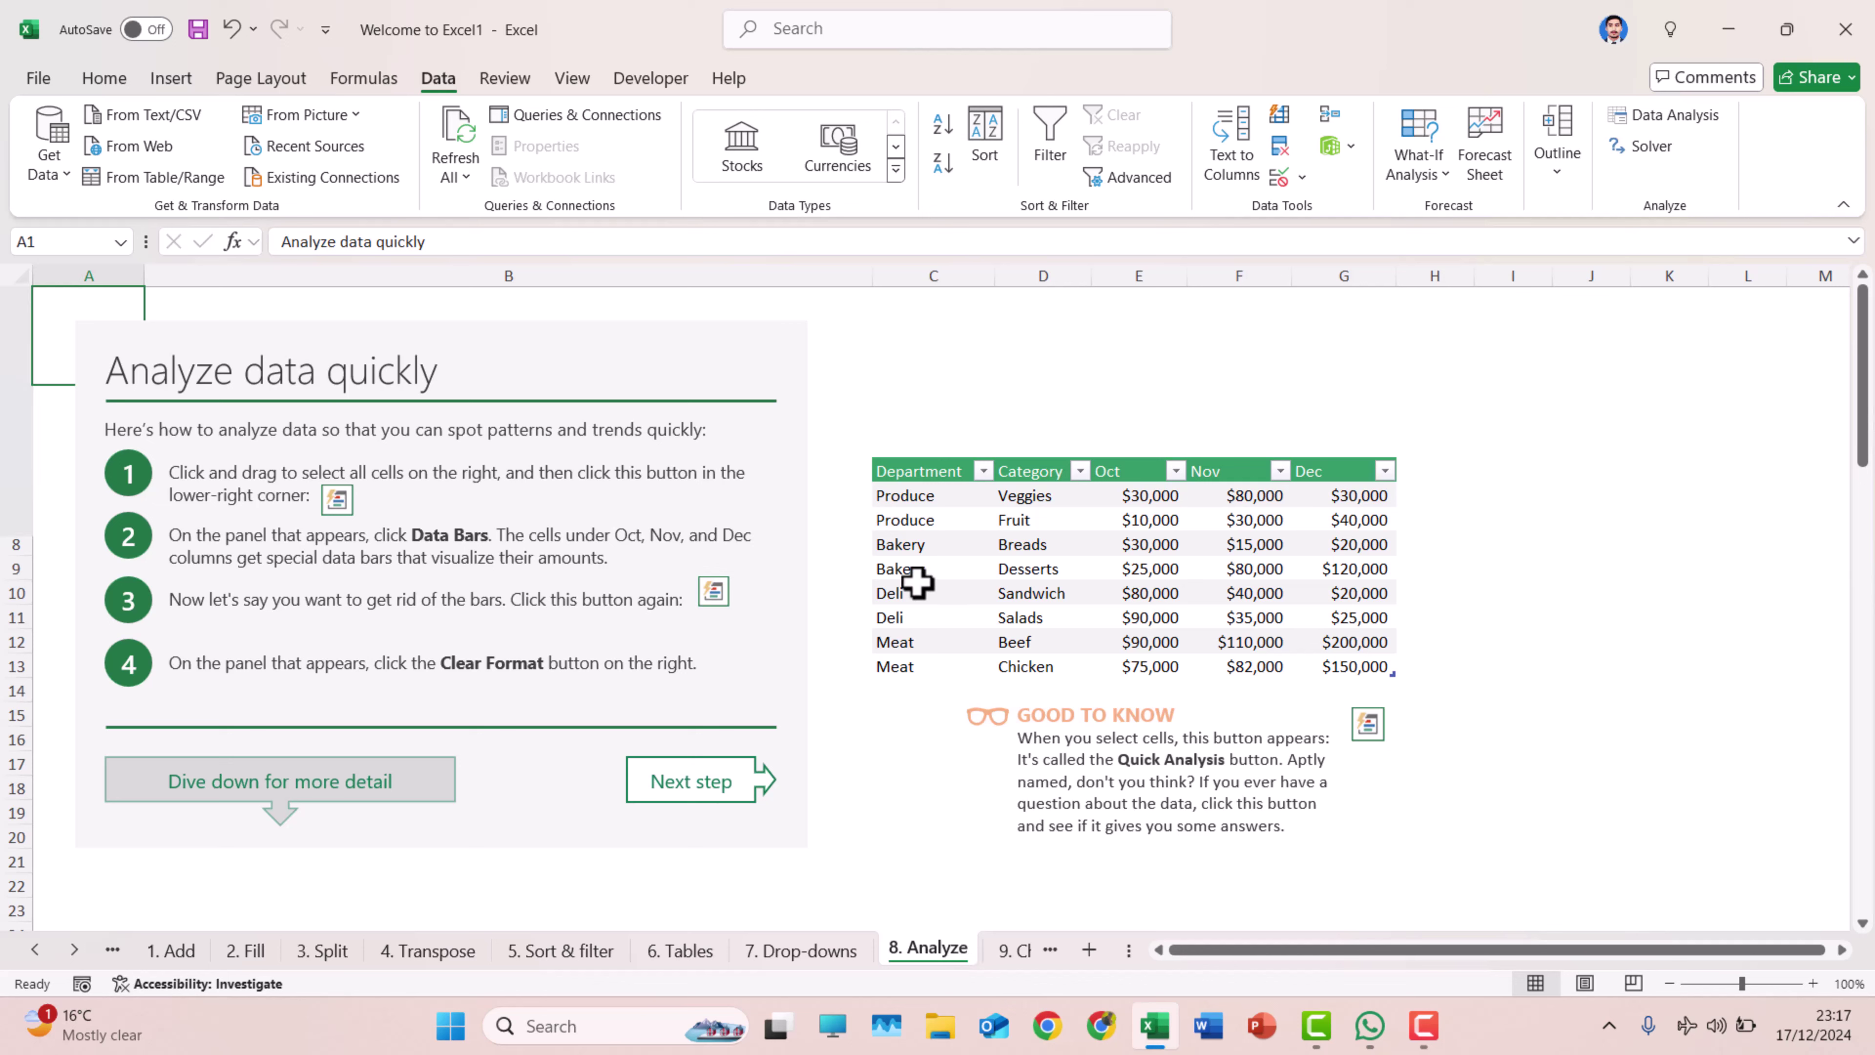
click(883, 492)
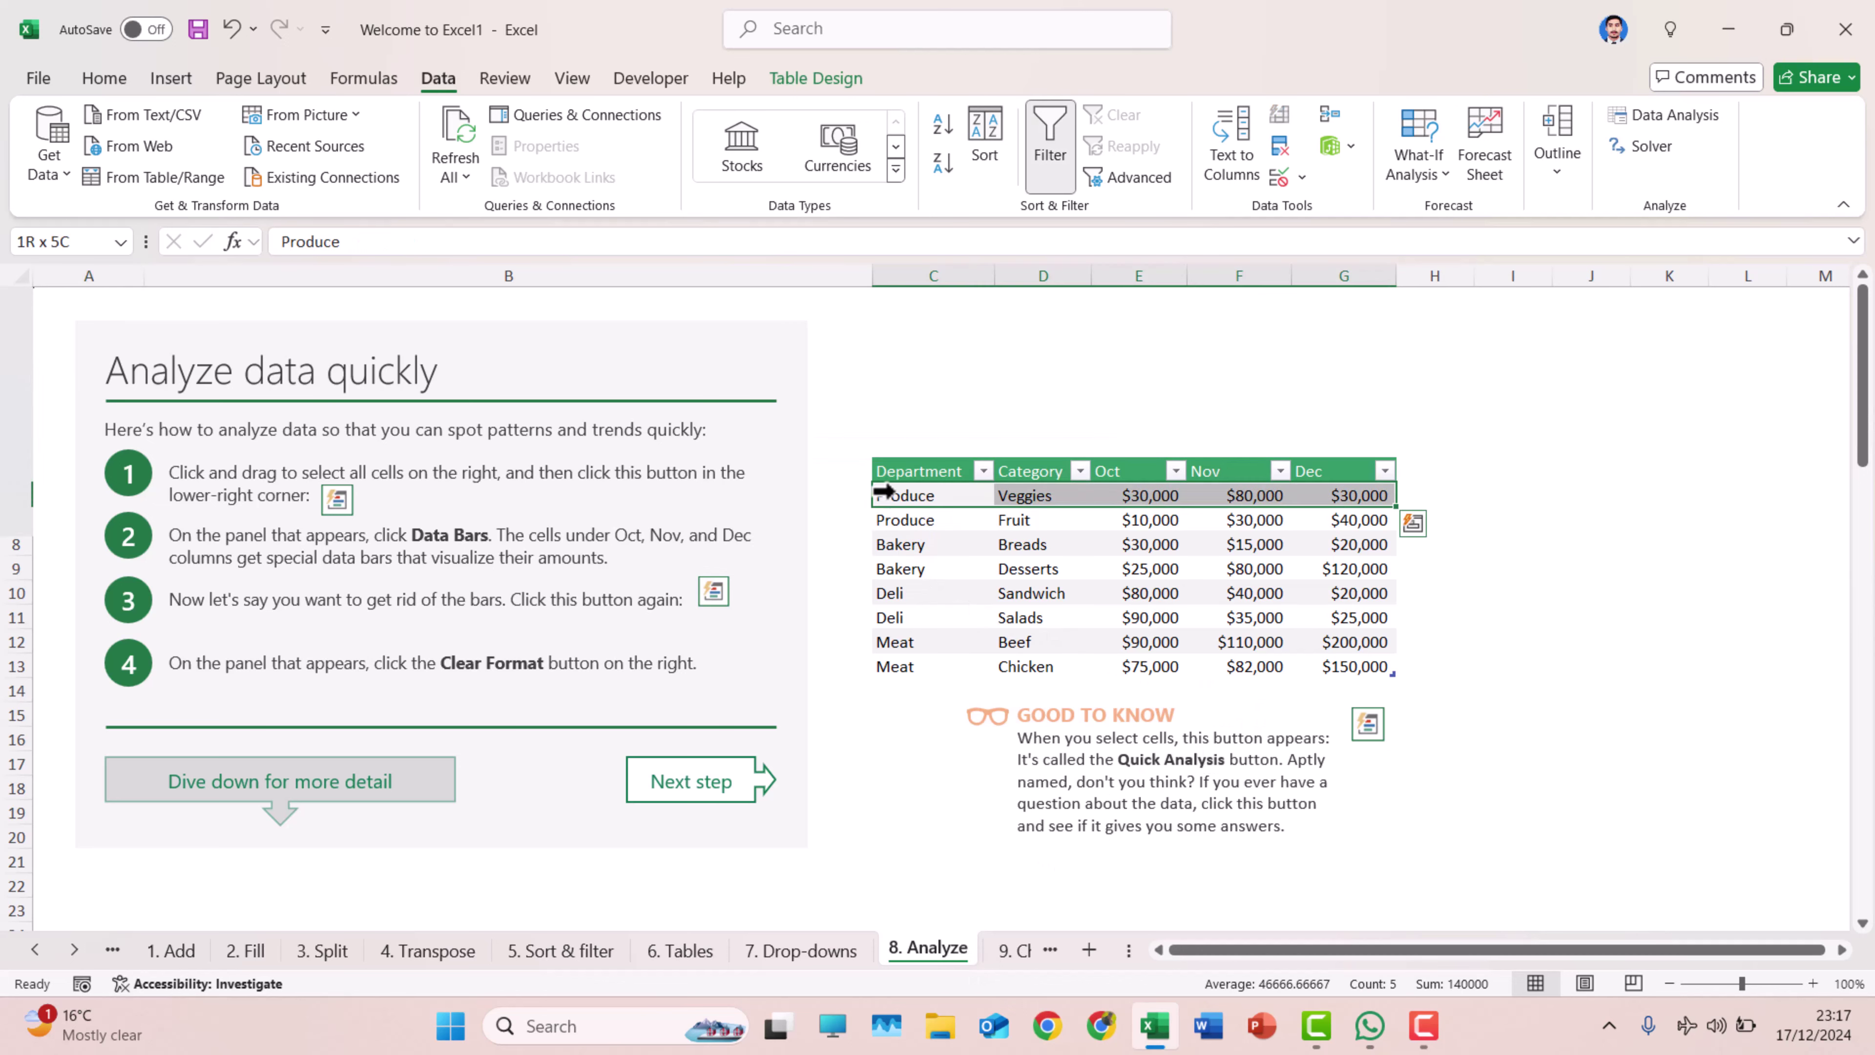
drag(882, 491, 908, 659)
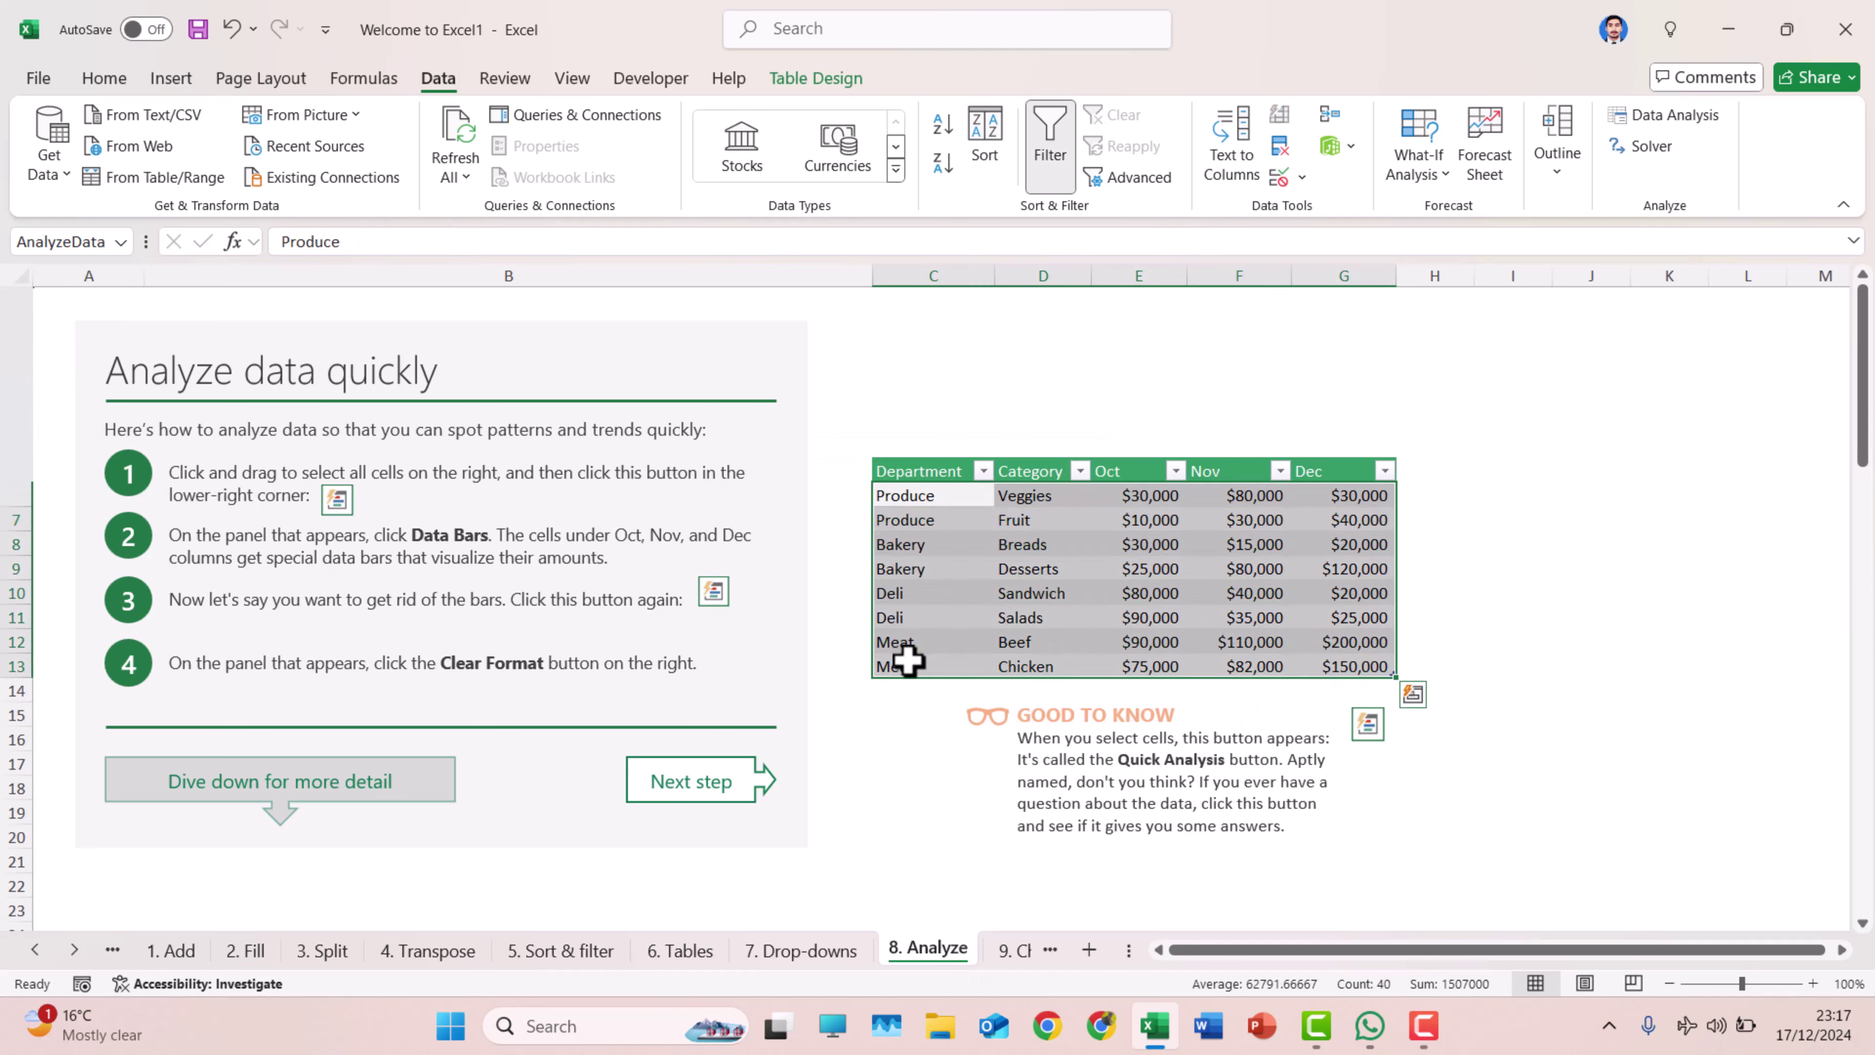
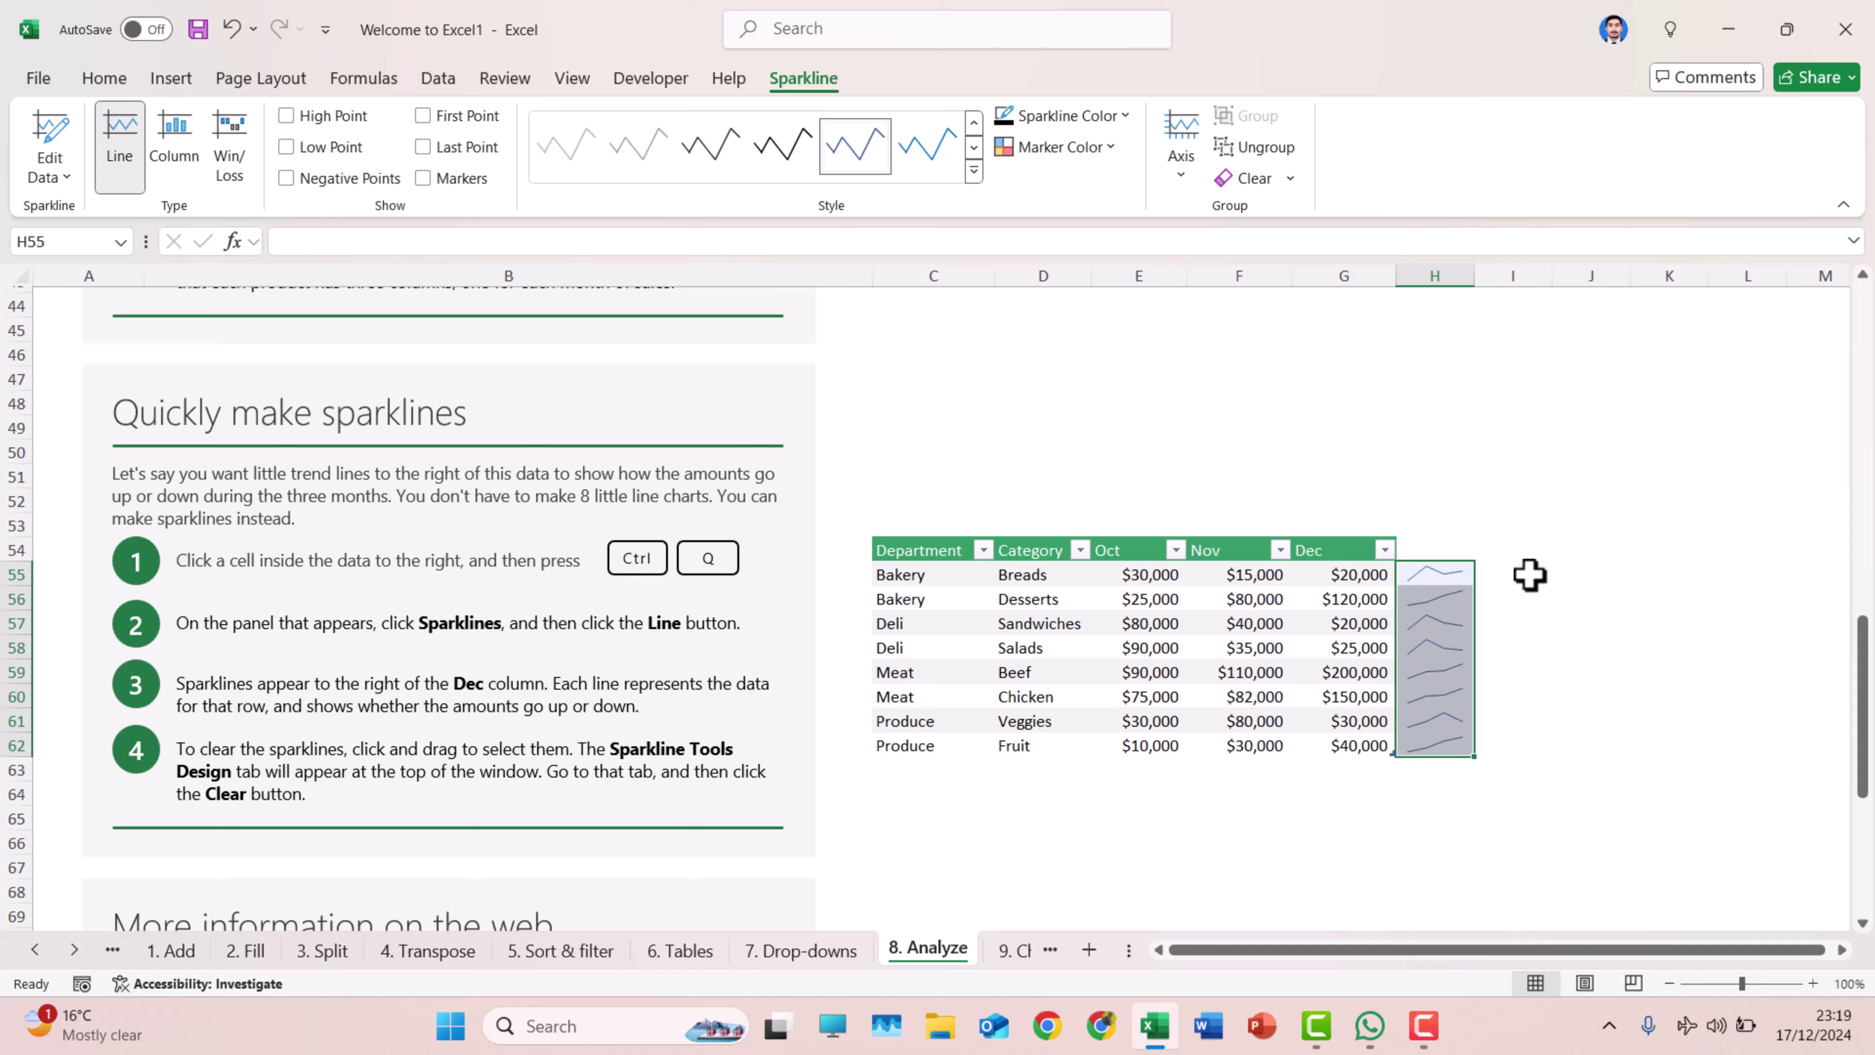
Step: Examine the line sparklines in H55:H62 alongside the Oct, Nov and Dec amounts they represent
drag(900, 573, 1373, 745)
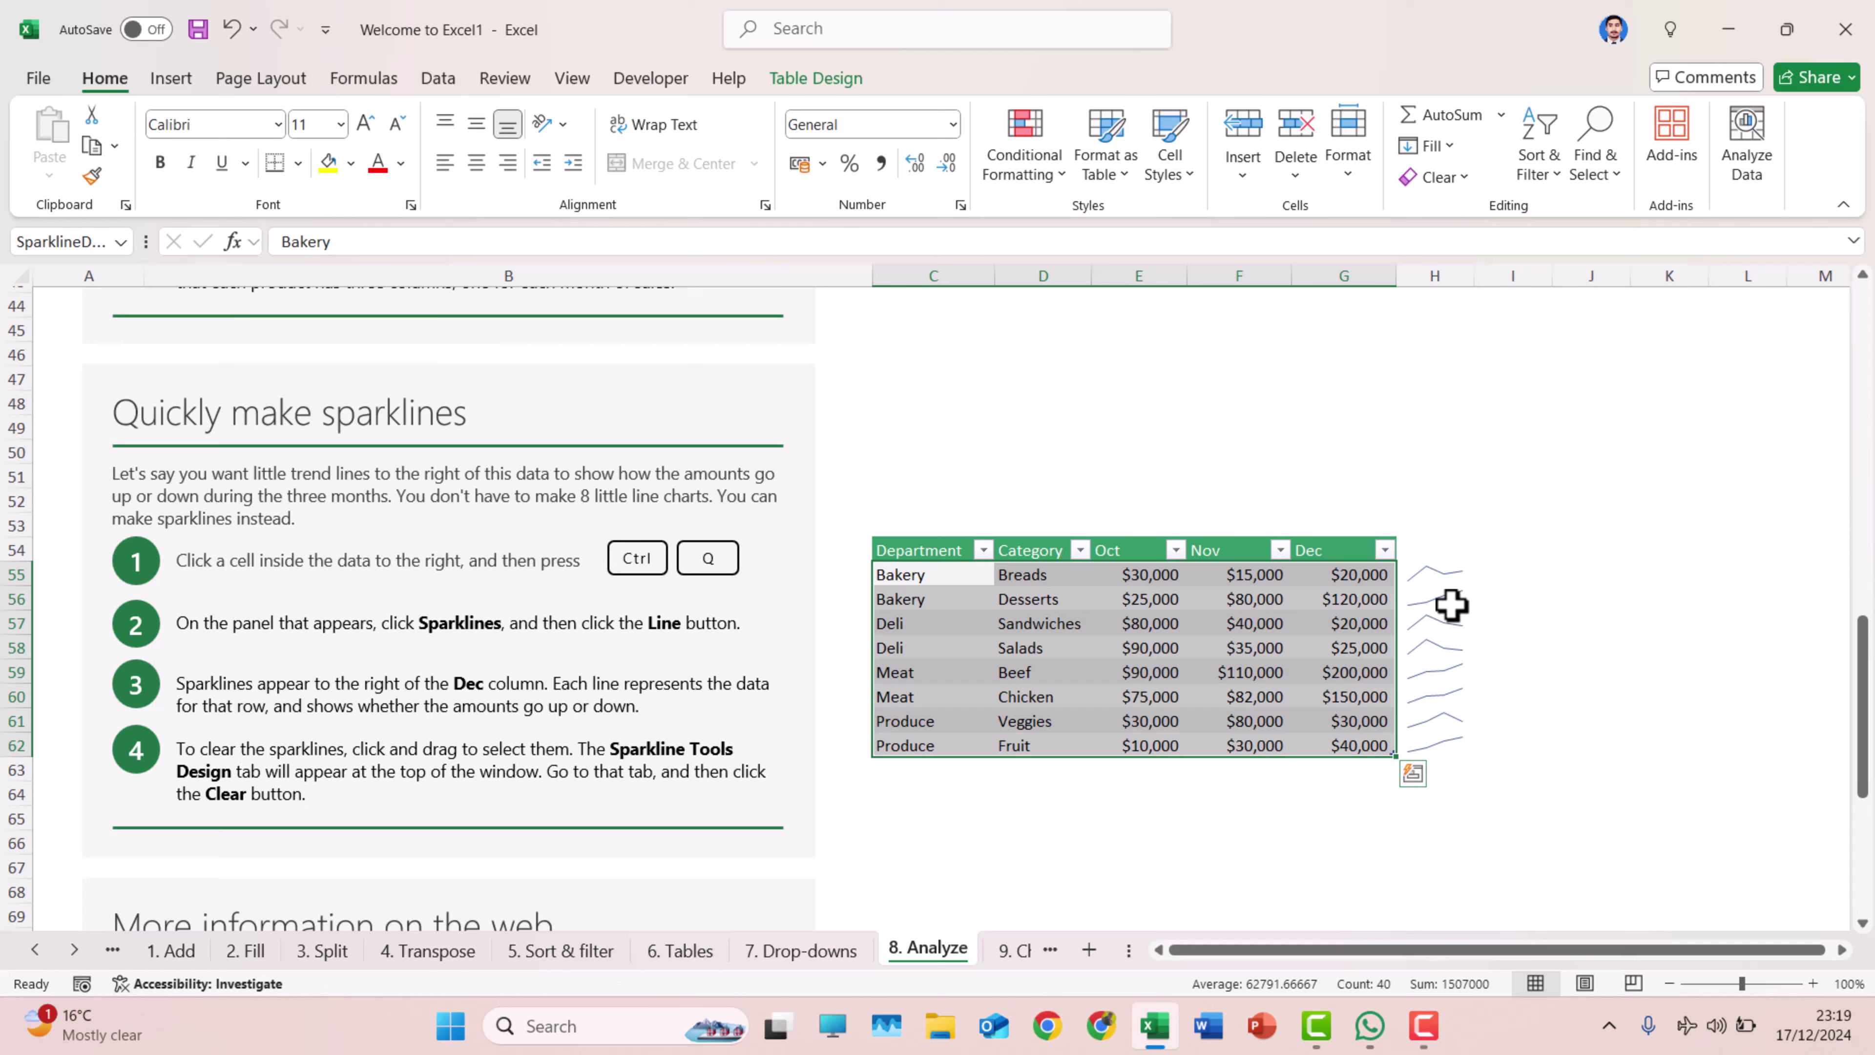
drag(1435, 582, 1451, 743)
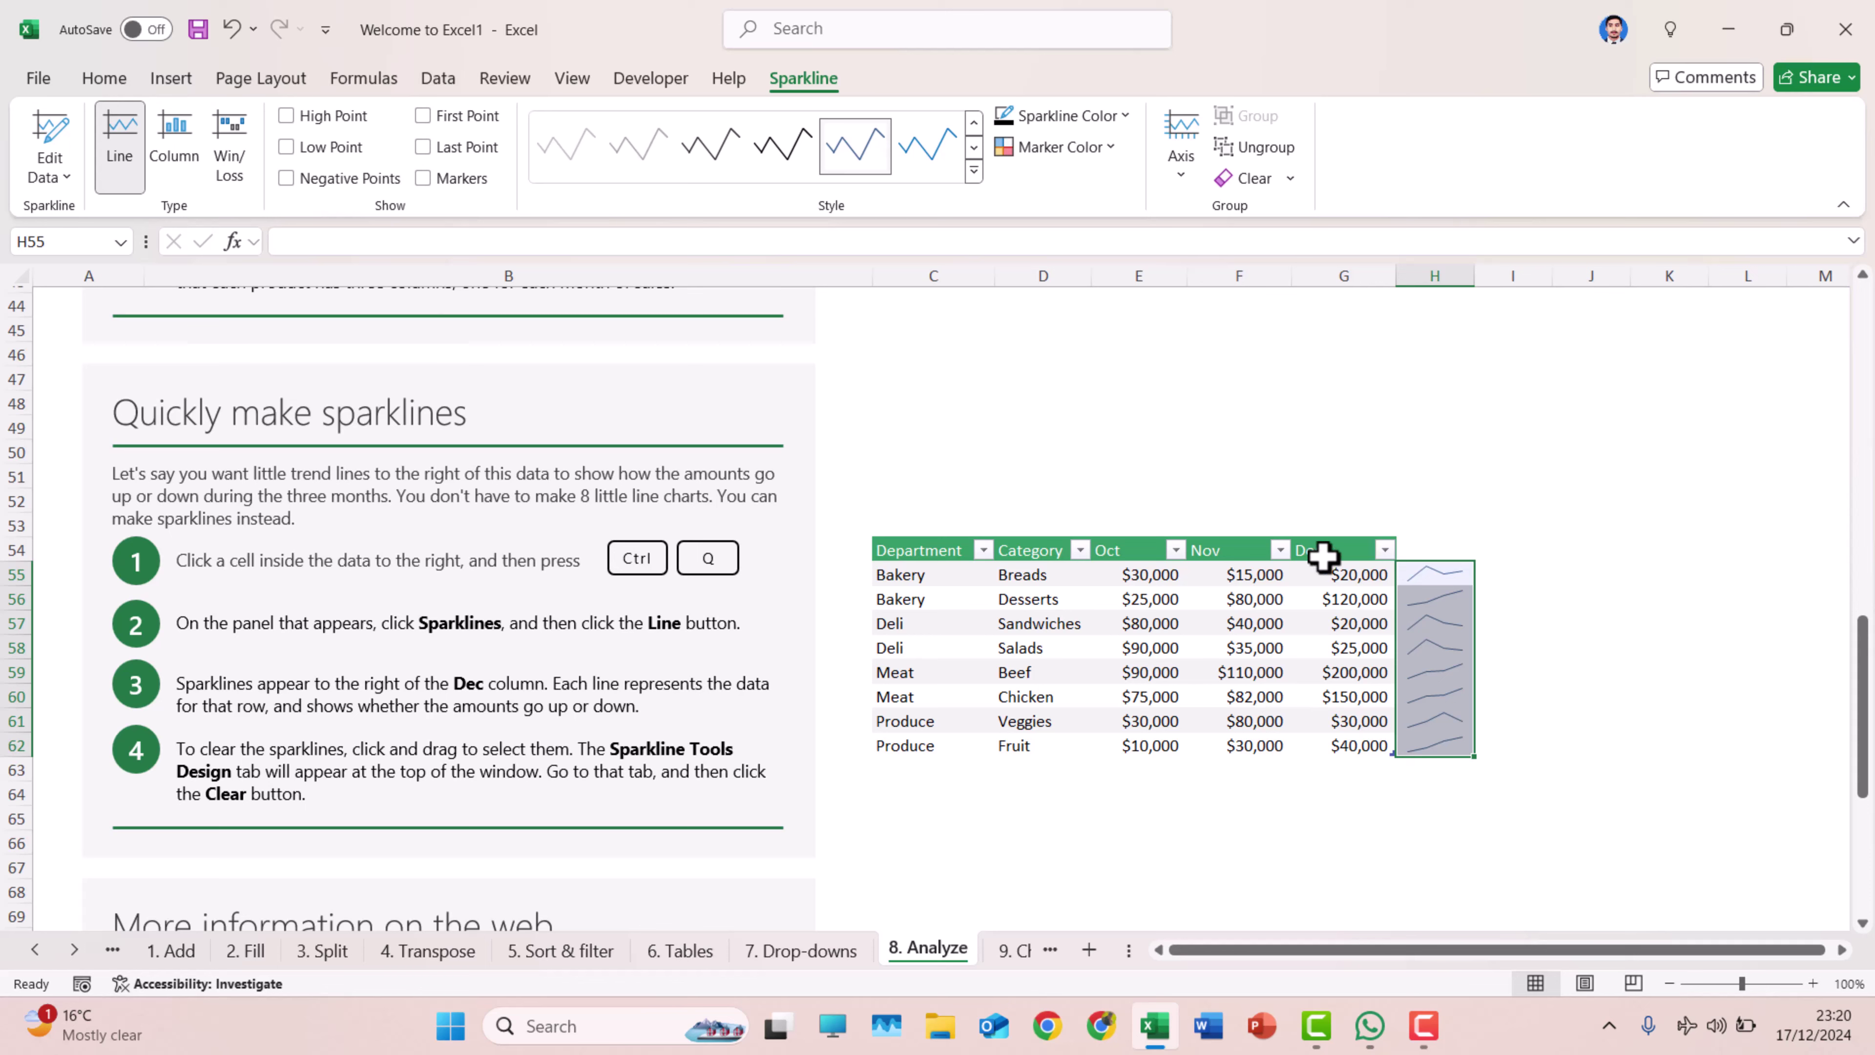
drag(1151, 574, 1298, 742)
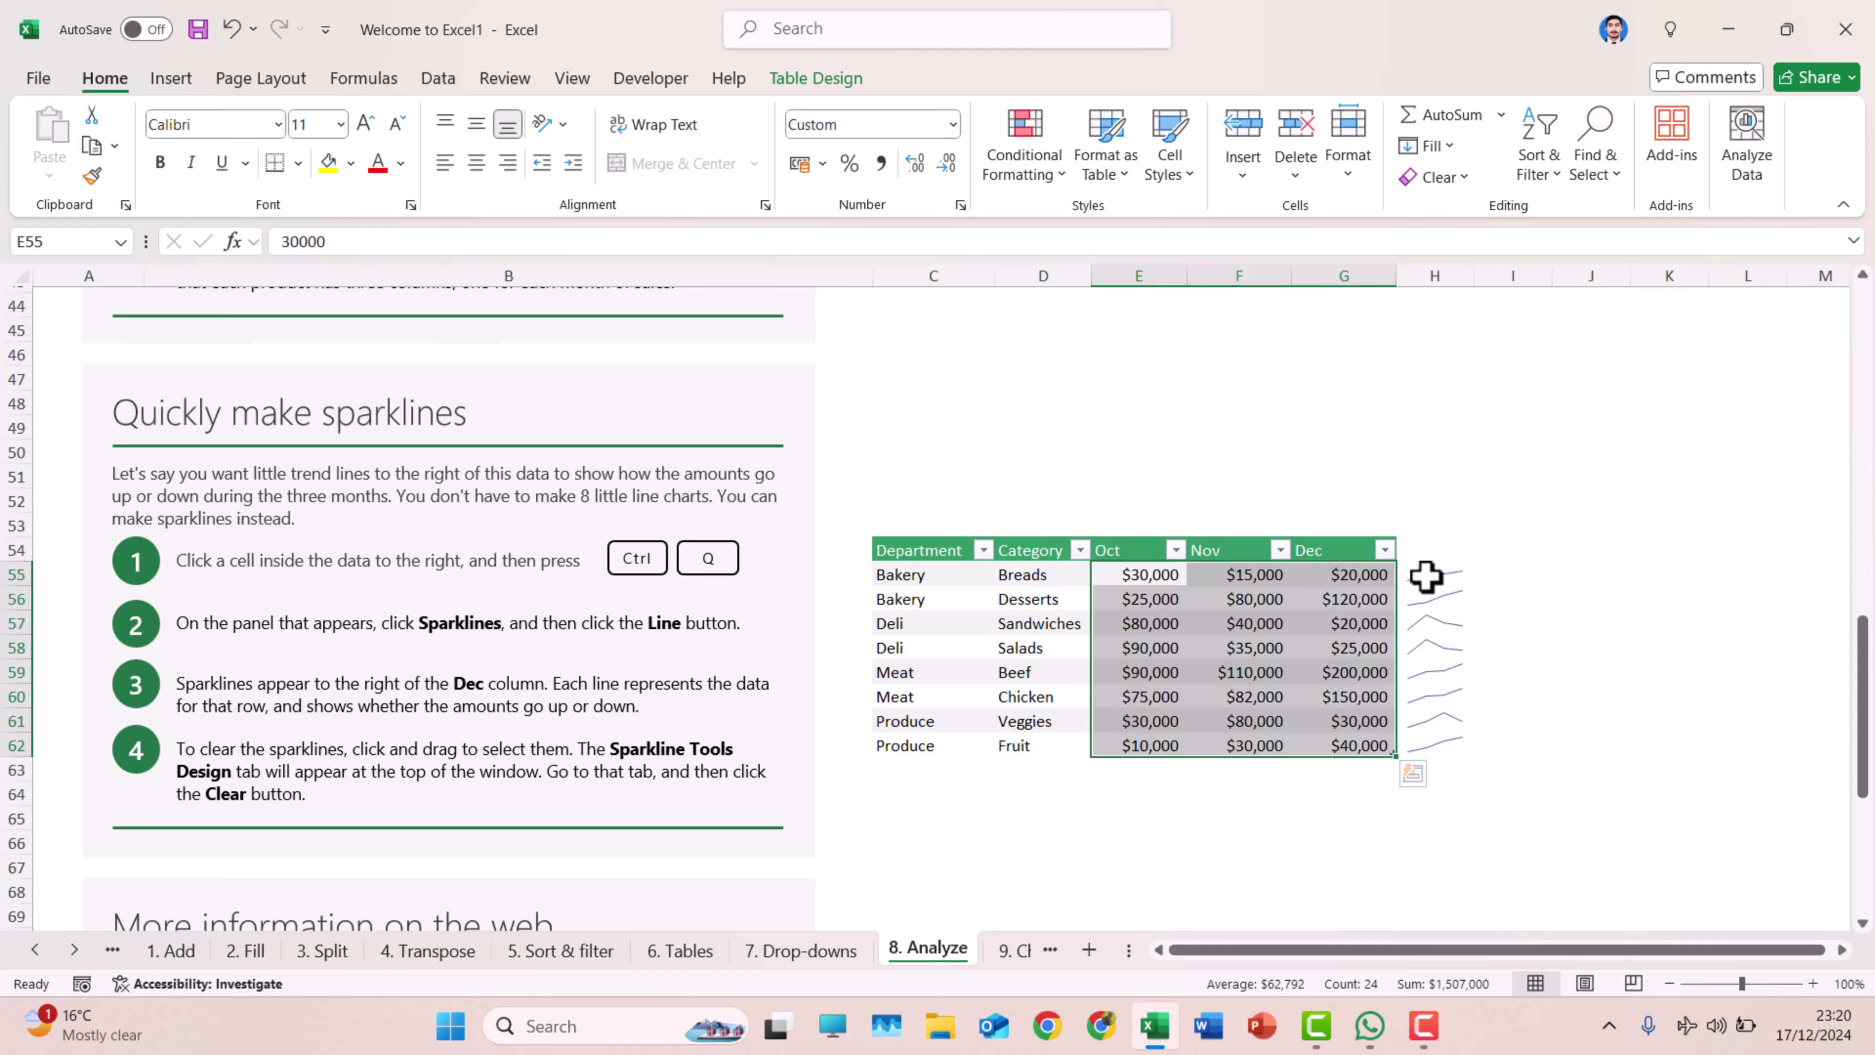
click(1420, 591)
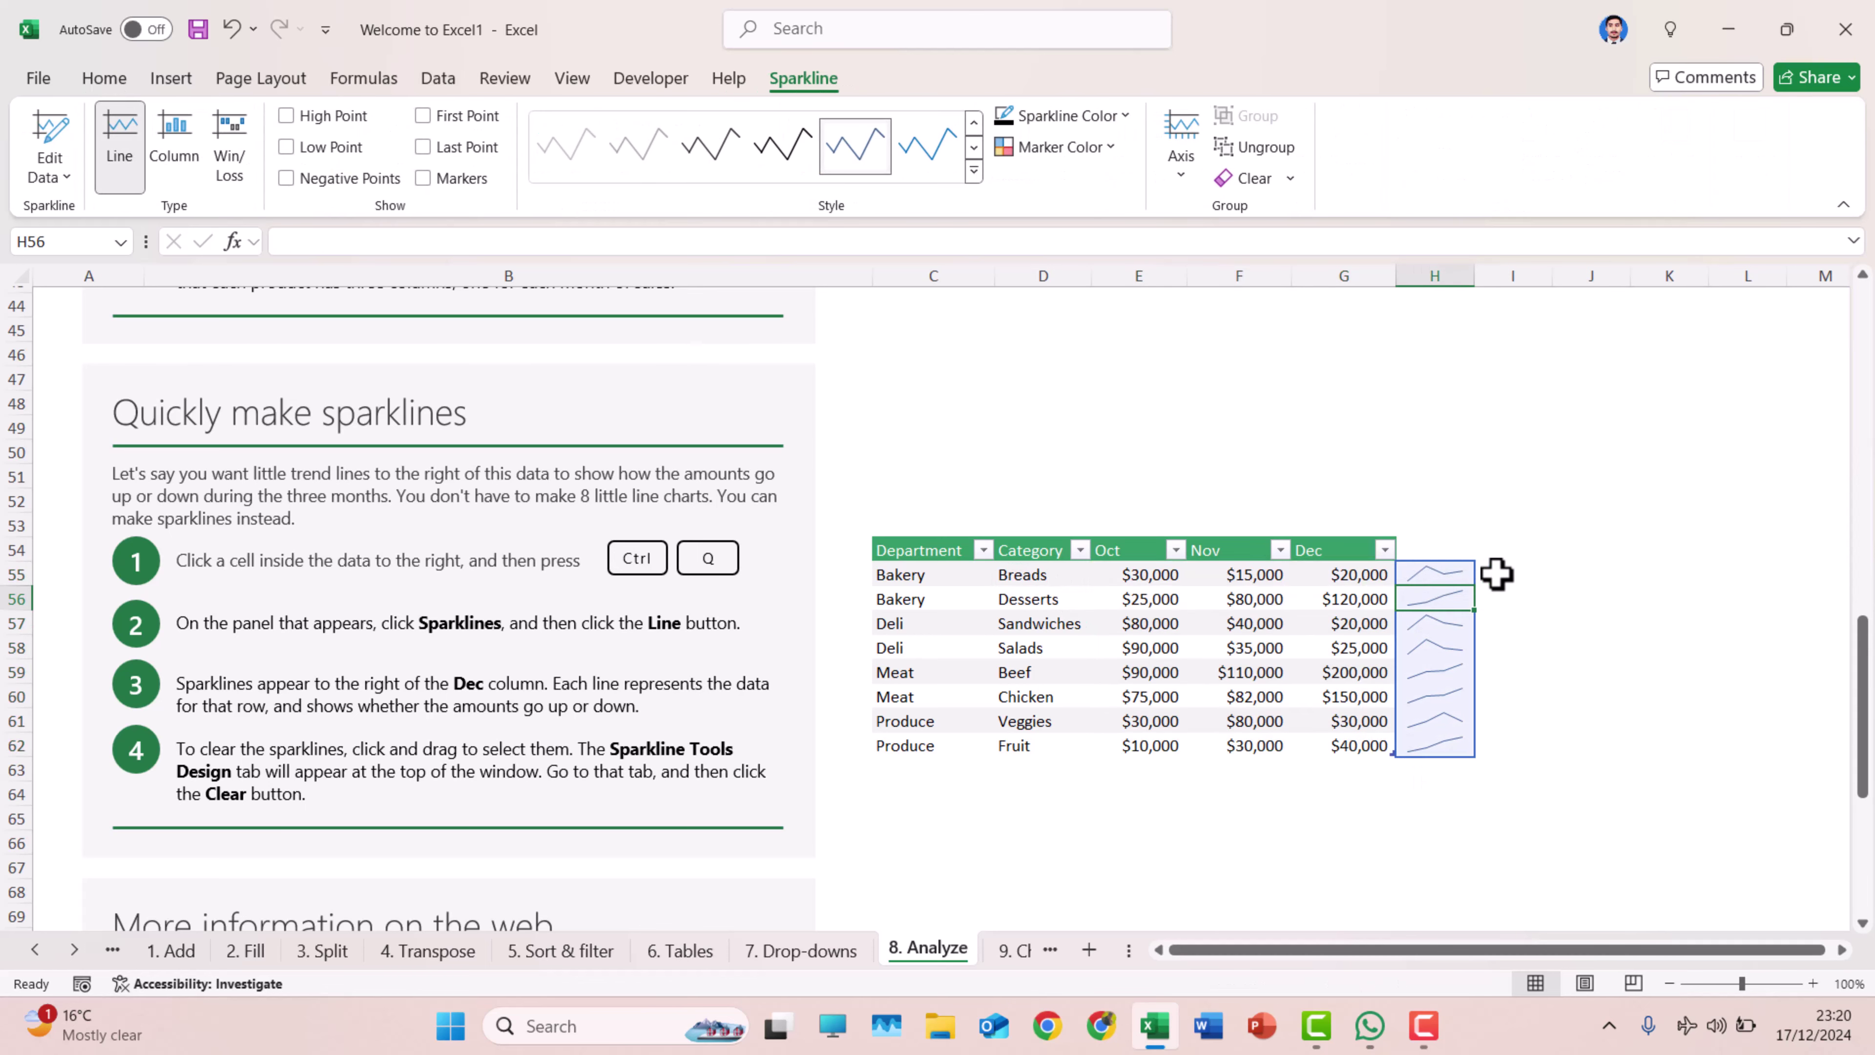
drag(1494, 574, 1432, 742)
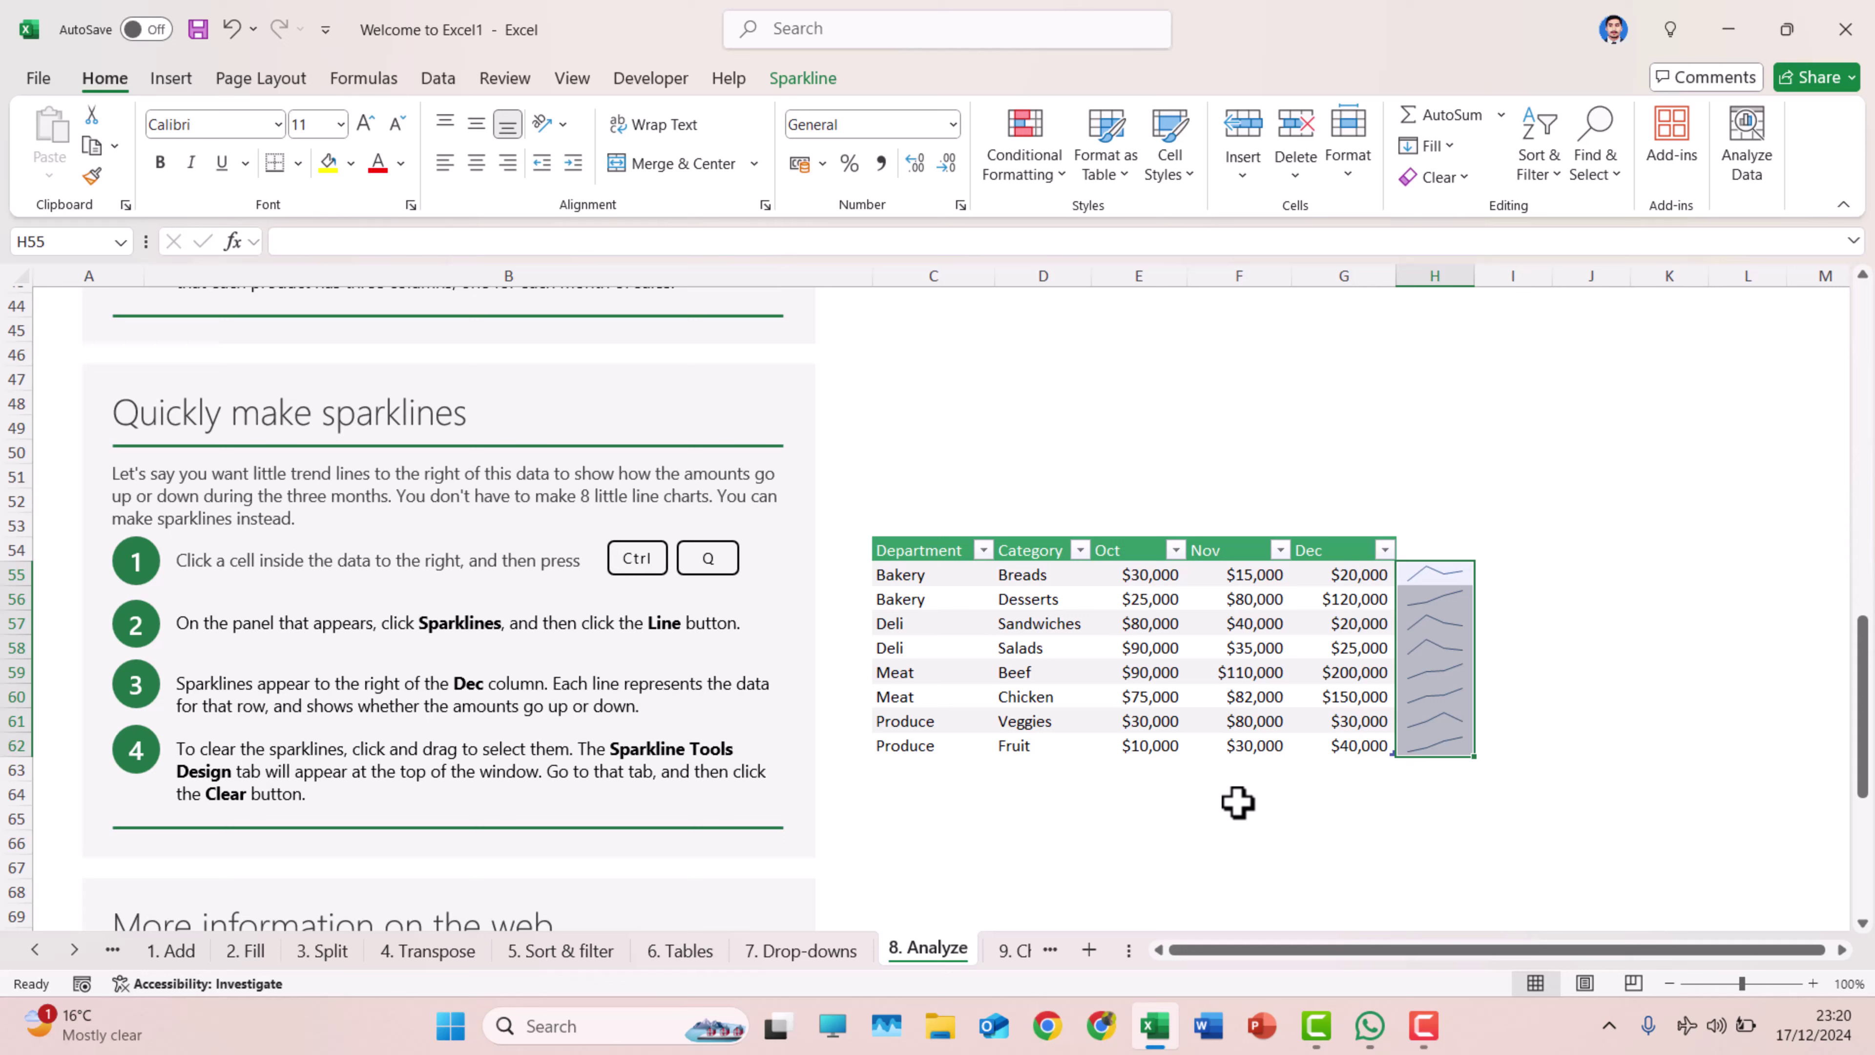
Step: On the "9. Charts" worksheet, insert the recommended clustered column chart of conference attendance by year and place it beside the table
scroll(1238, 802, up, 7)
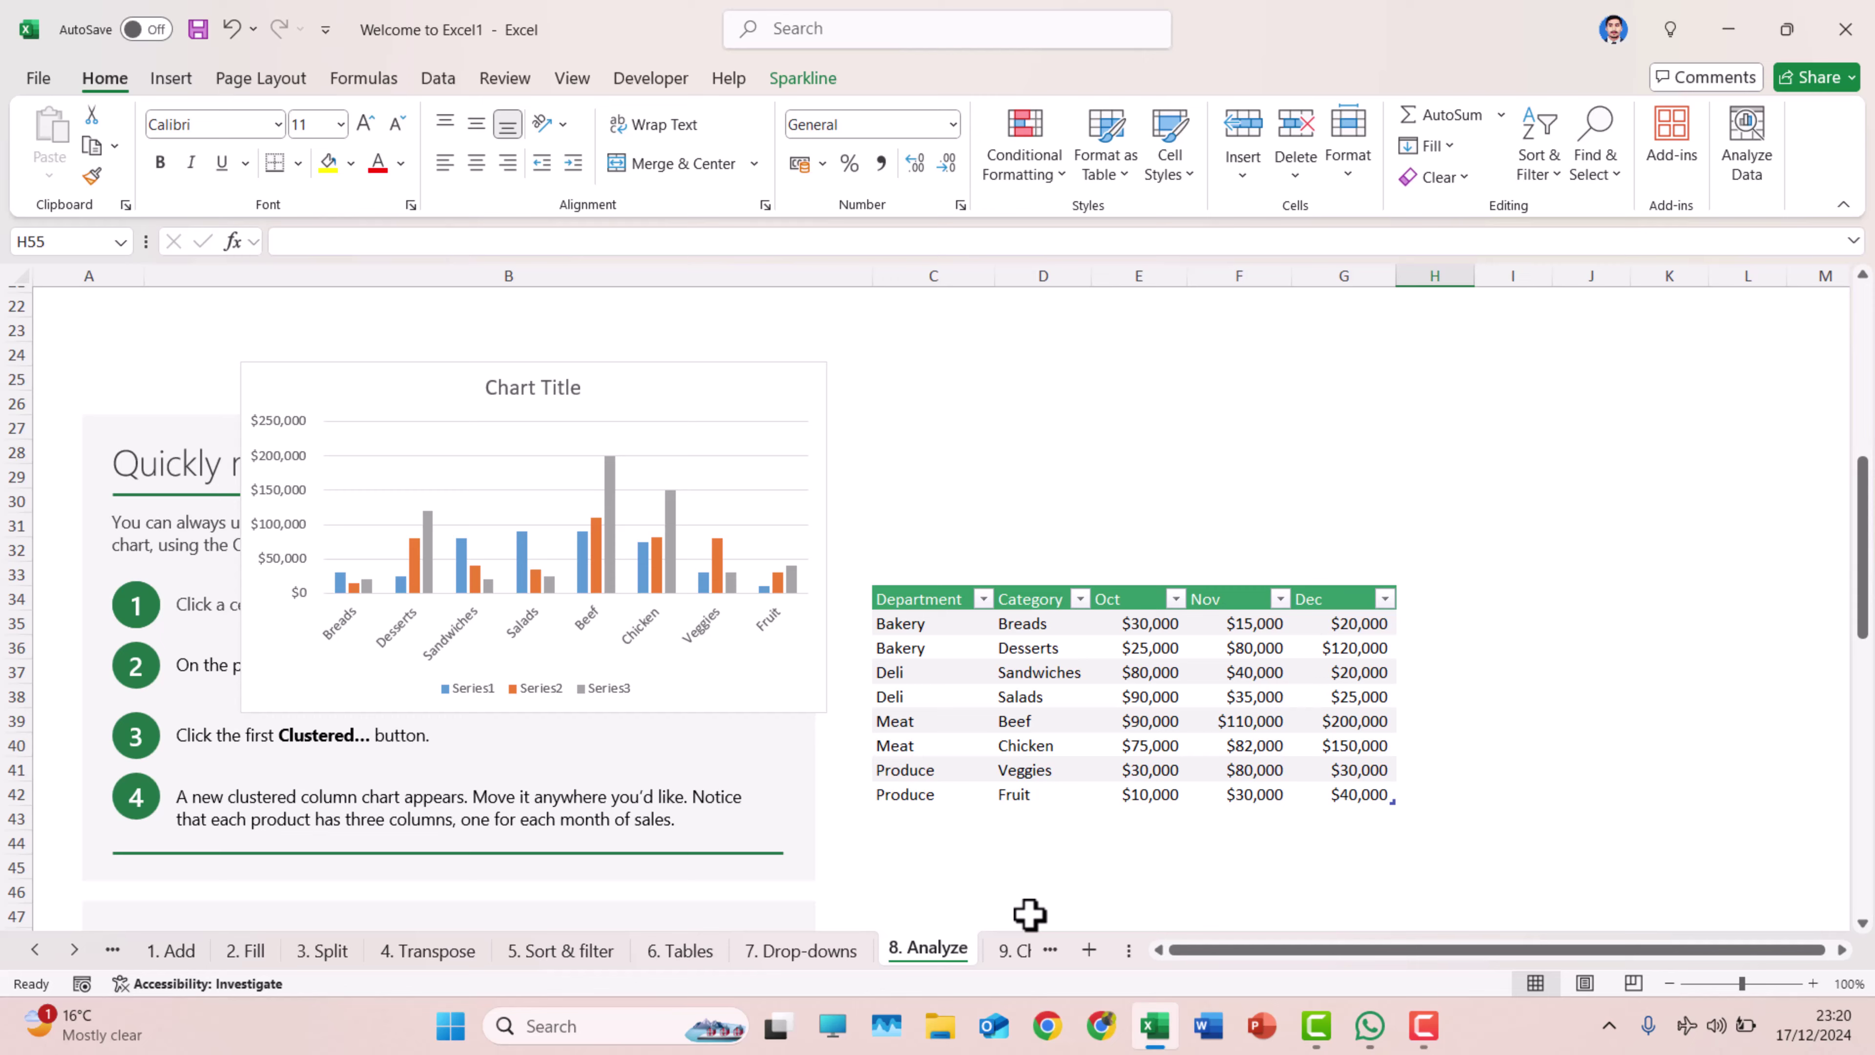
click(1008, 954)
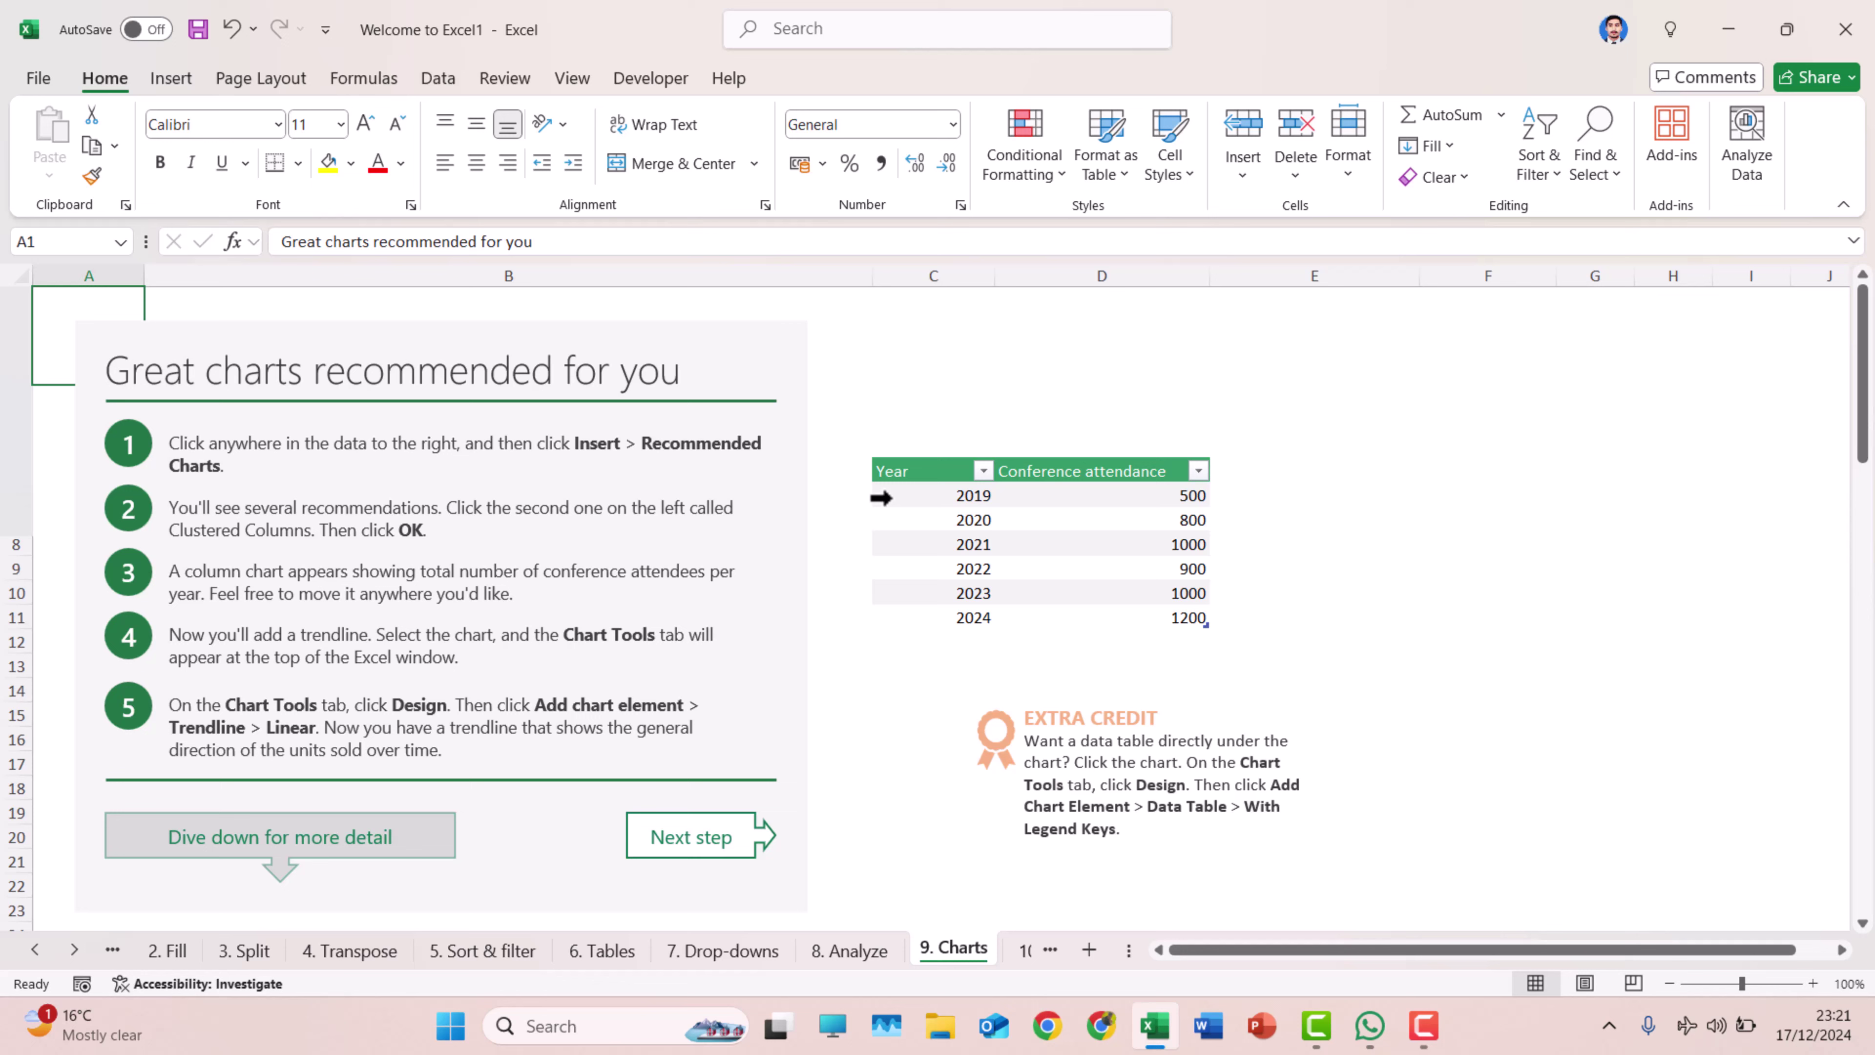
click(926, 501)
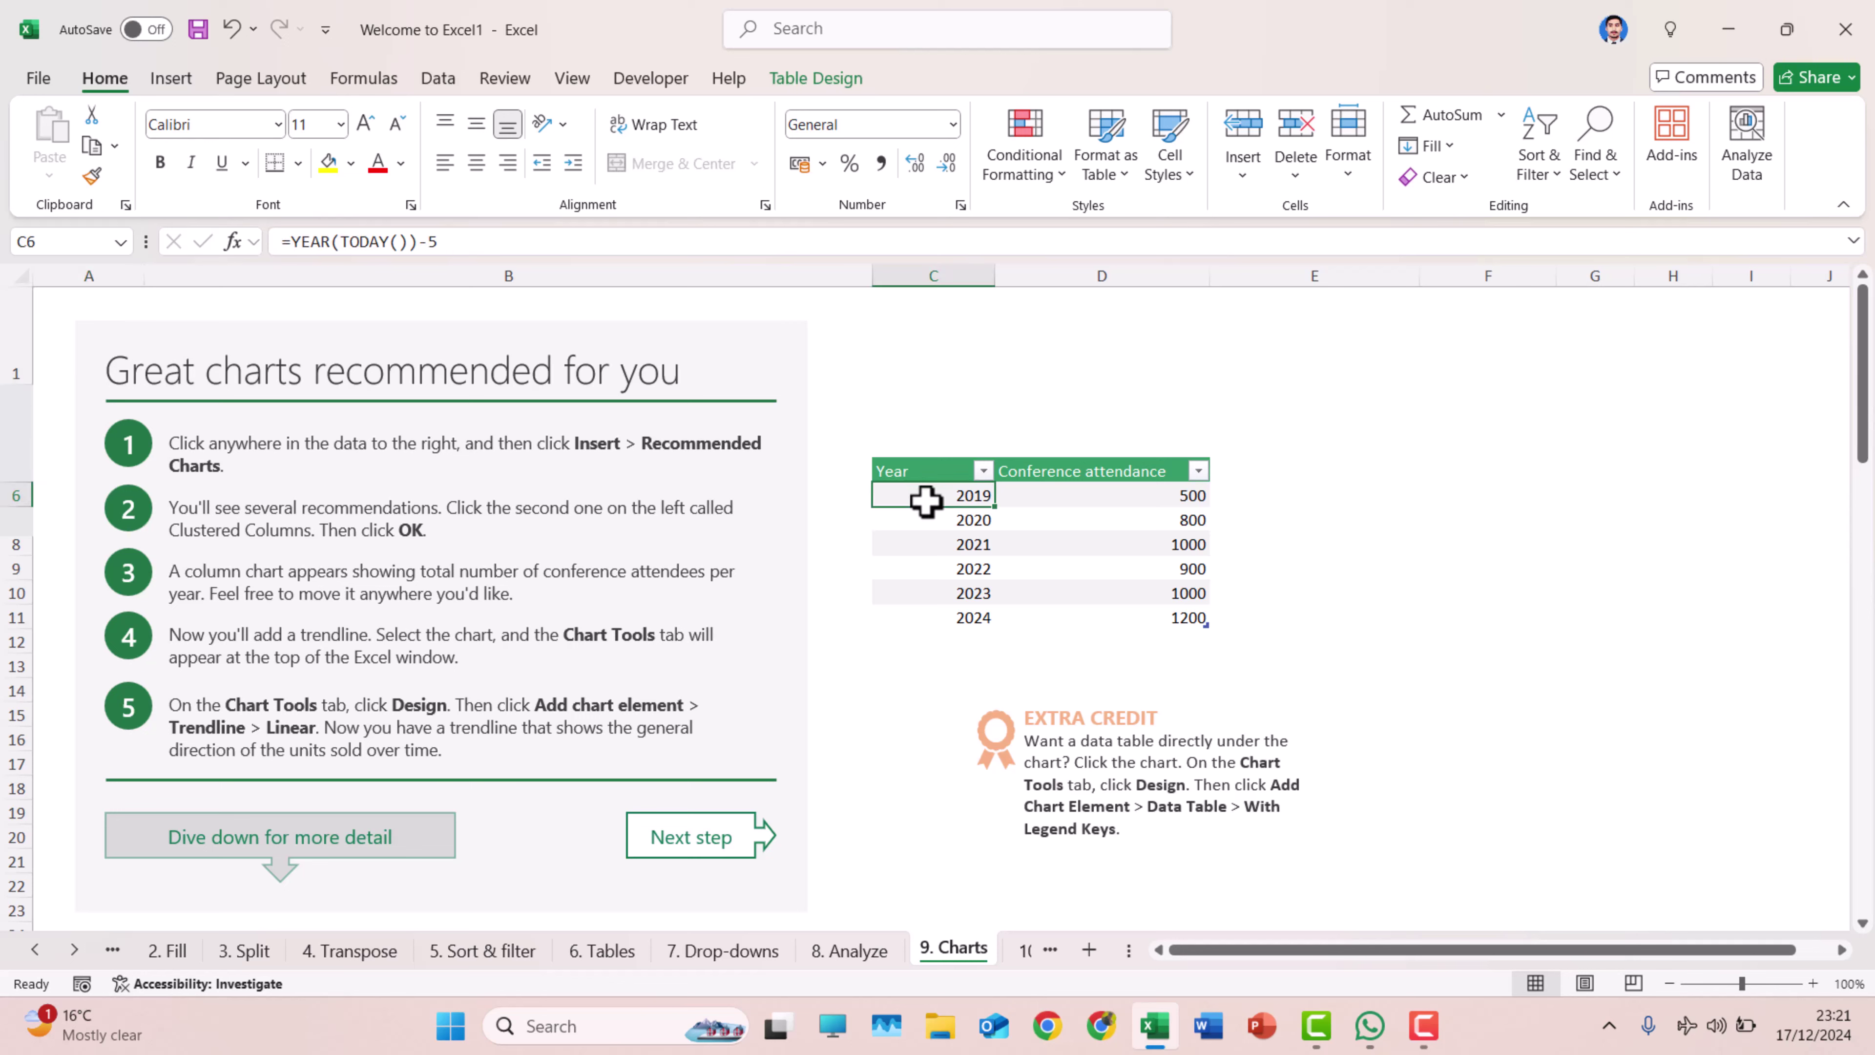
click(171, 80)
click(421, 144)
click(657, 399)
click(1122, 845)
drag(1126, 452, 1728, 405)
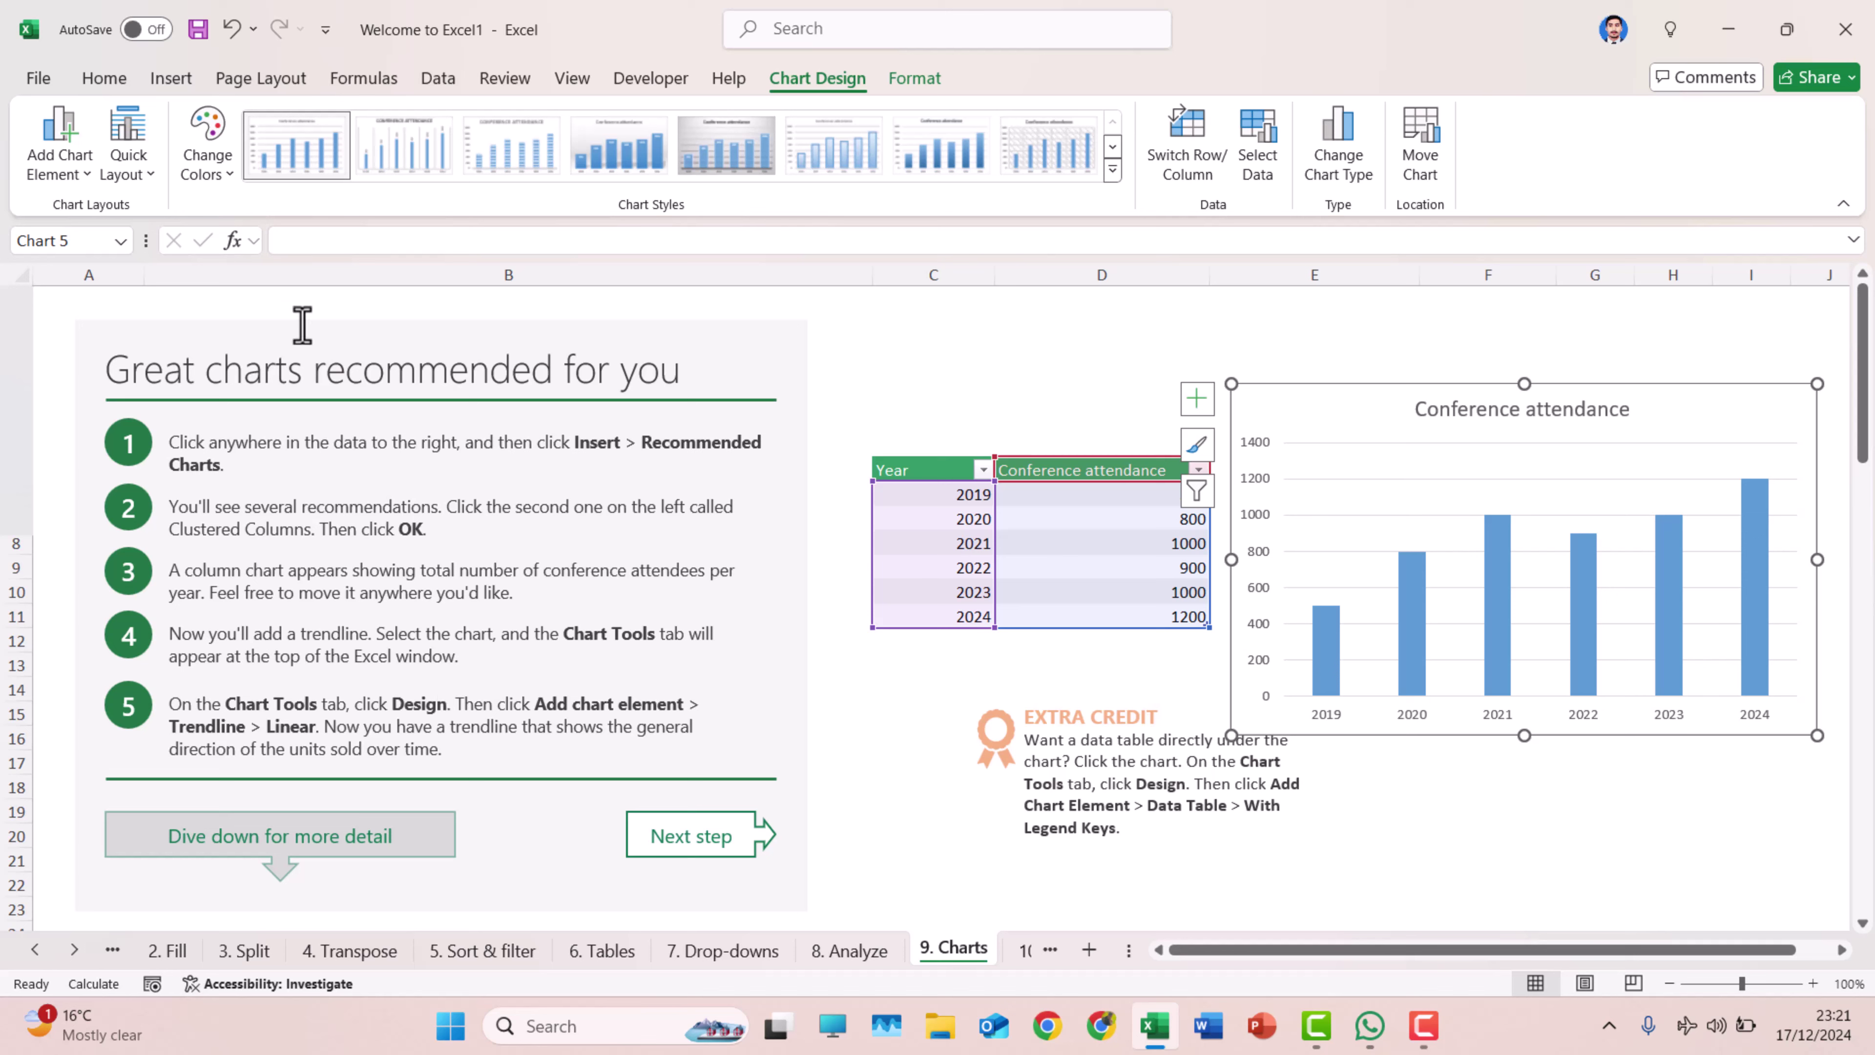
Step: Add a linear trendline to the Conference attendance chart
click(56, 178)
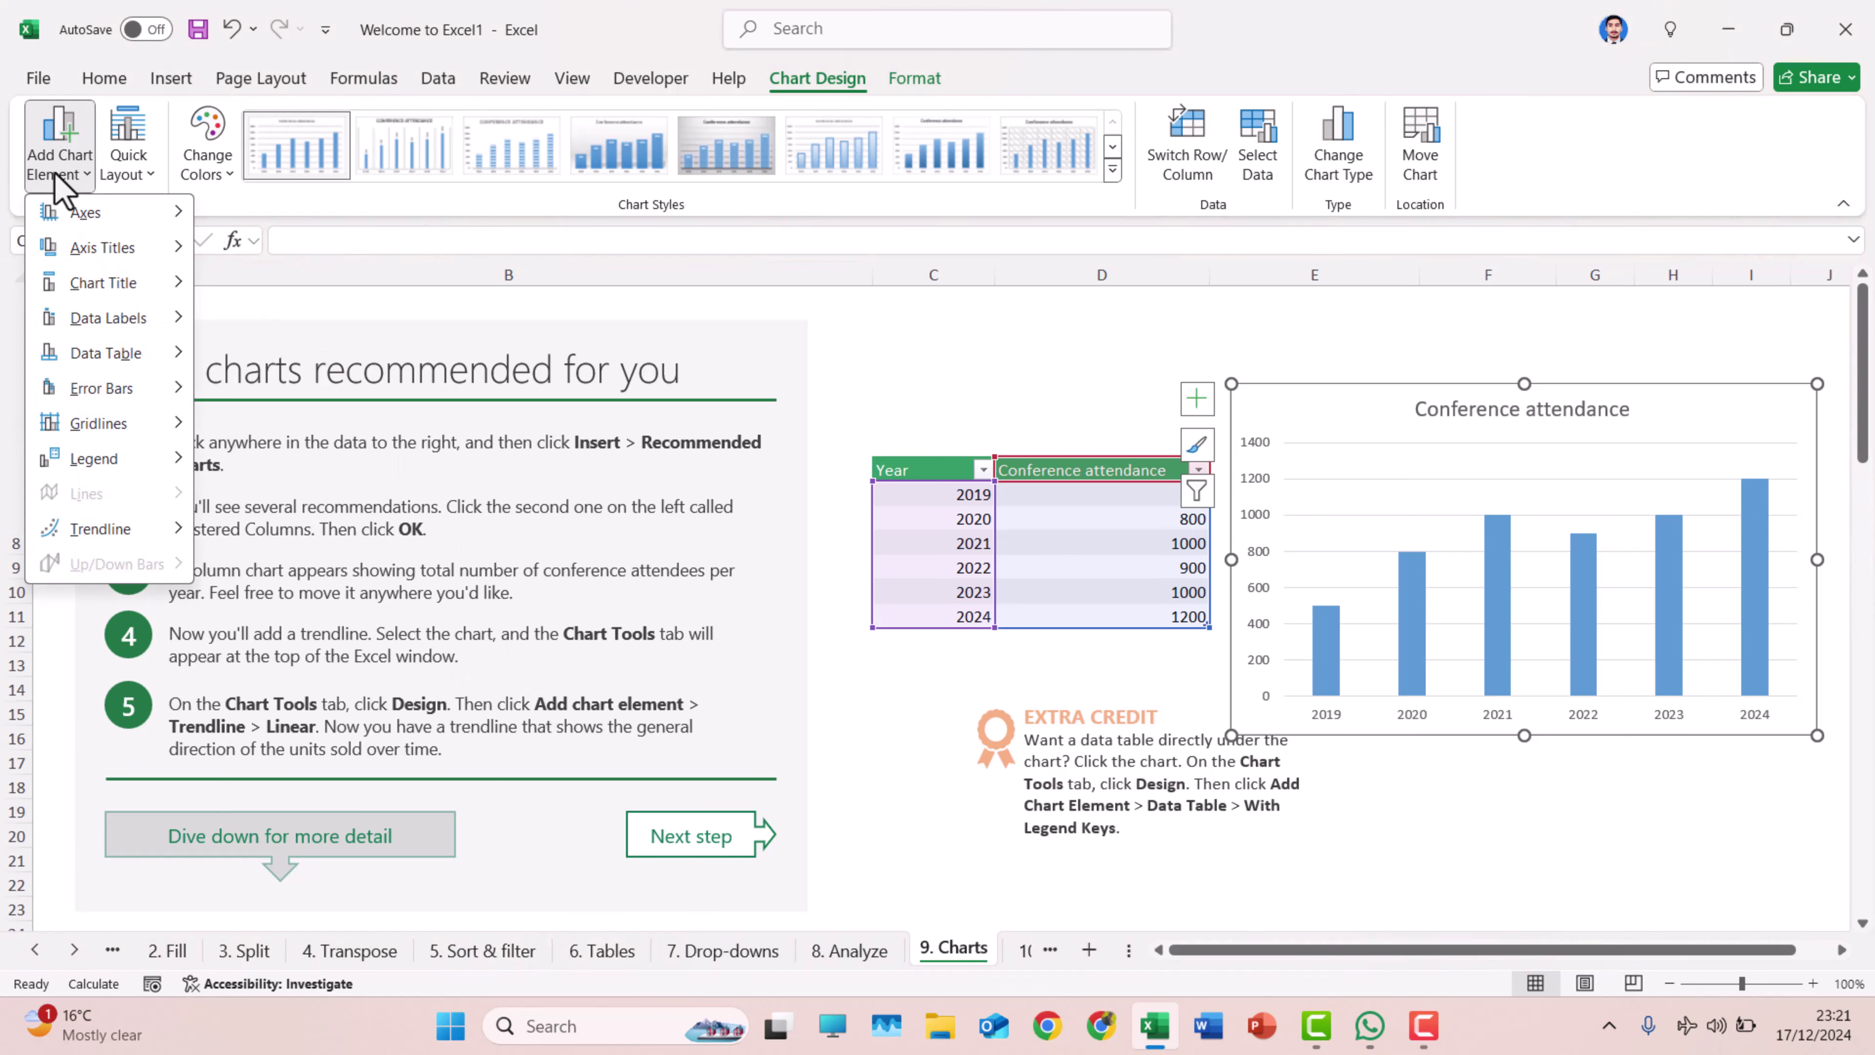
mouse_move(104, 528)
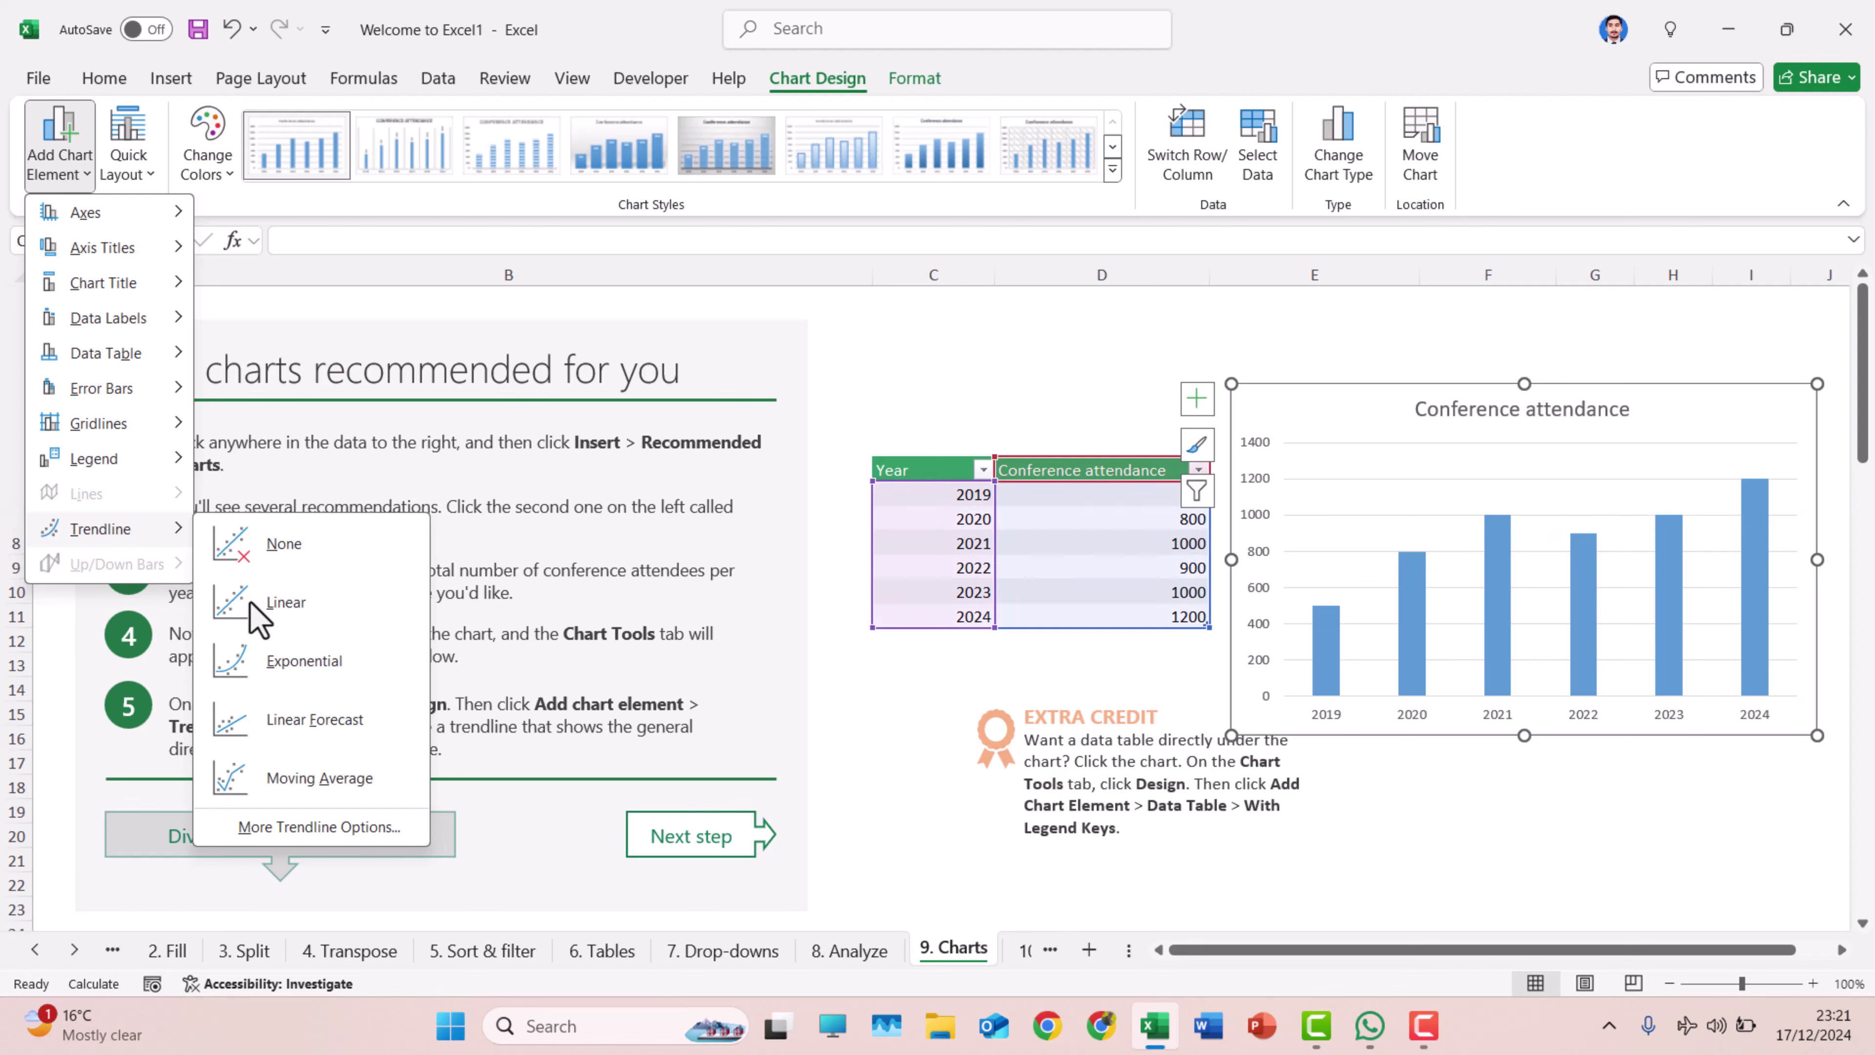
click(251, 604)
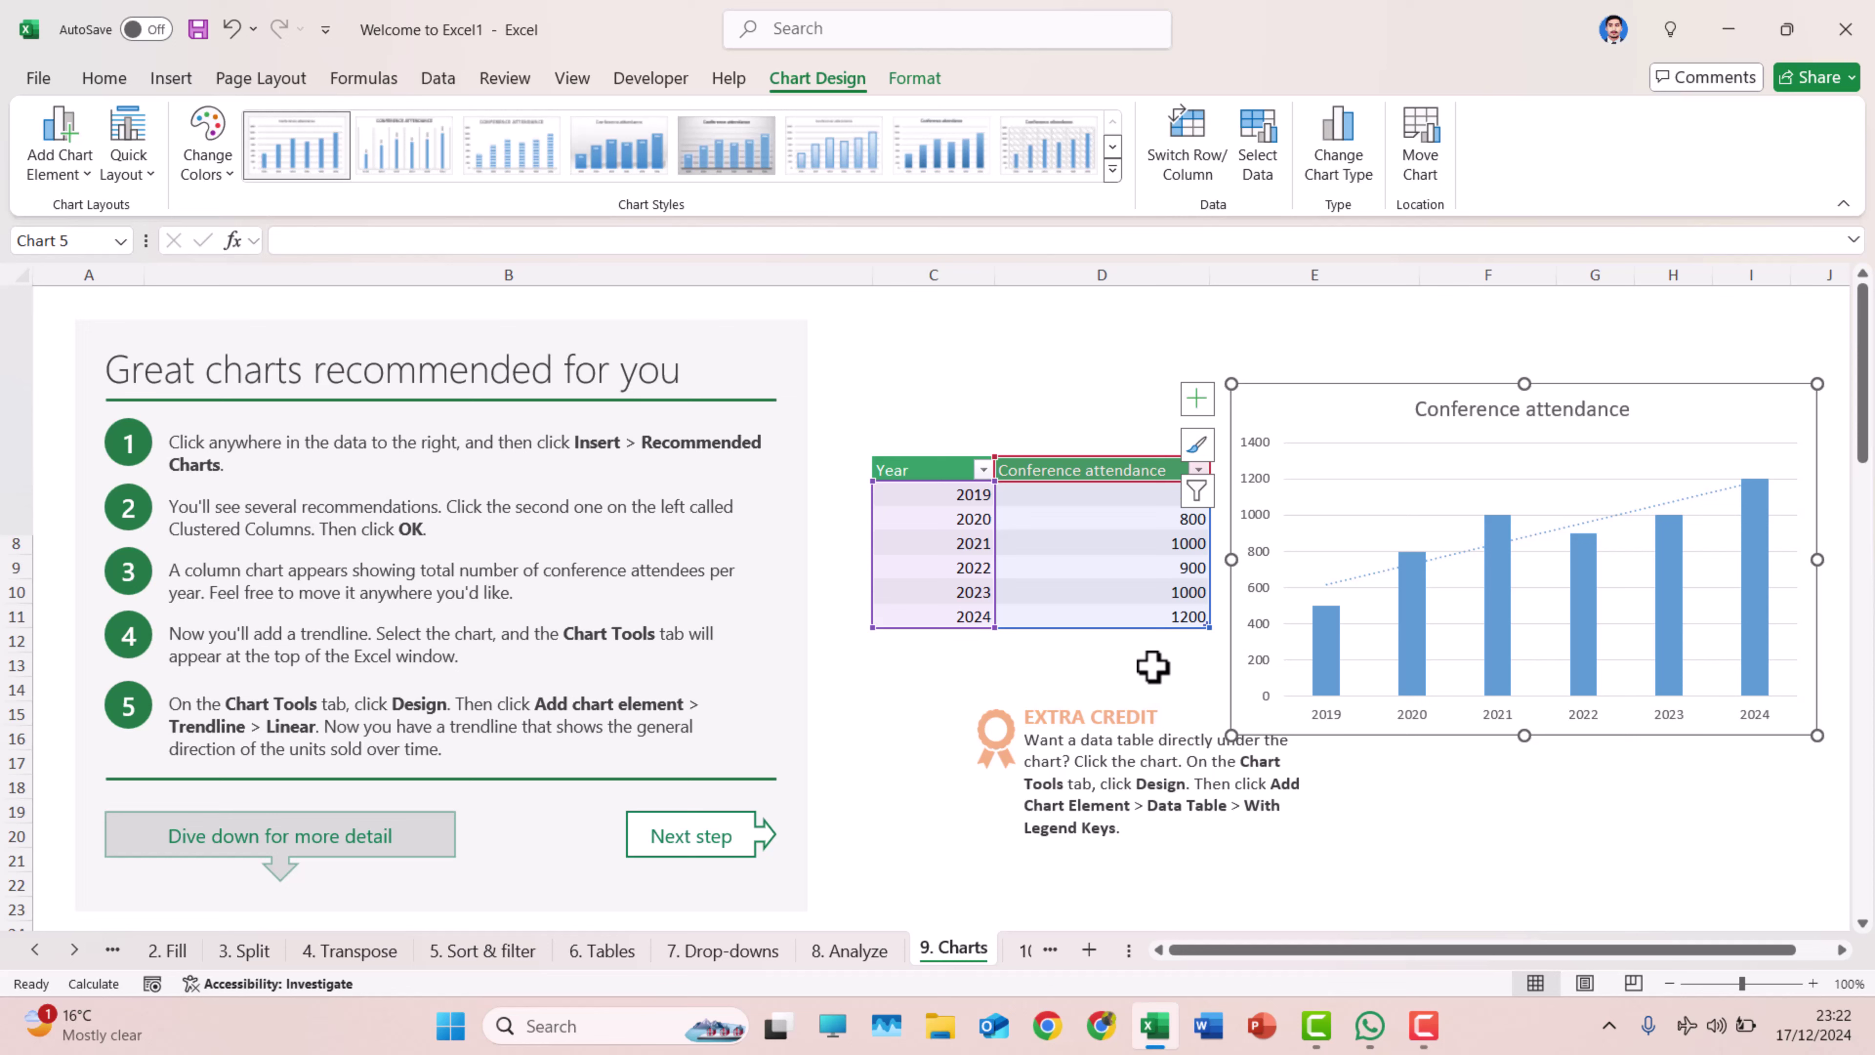
scroll(950, 682, down, 8)
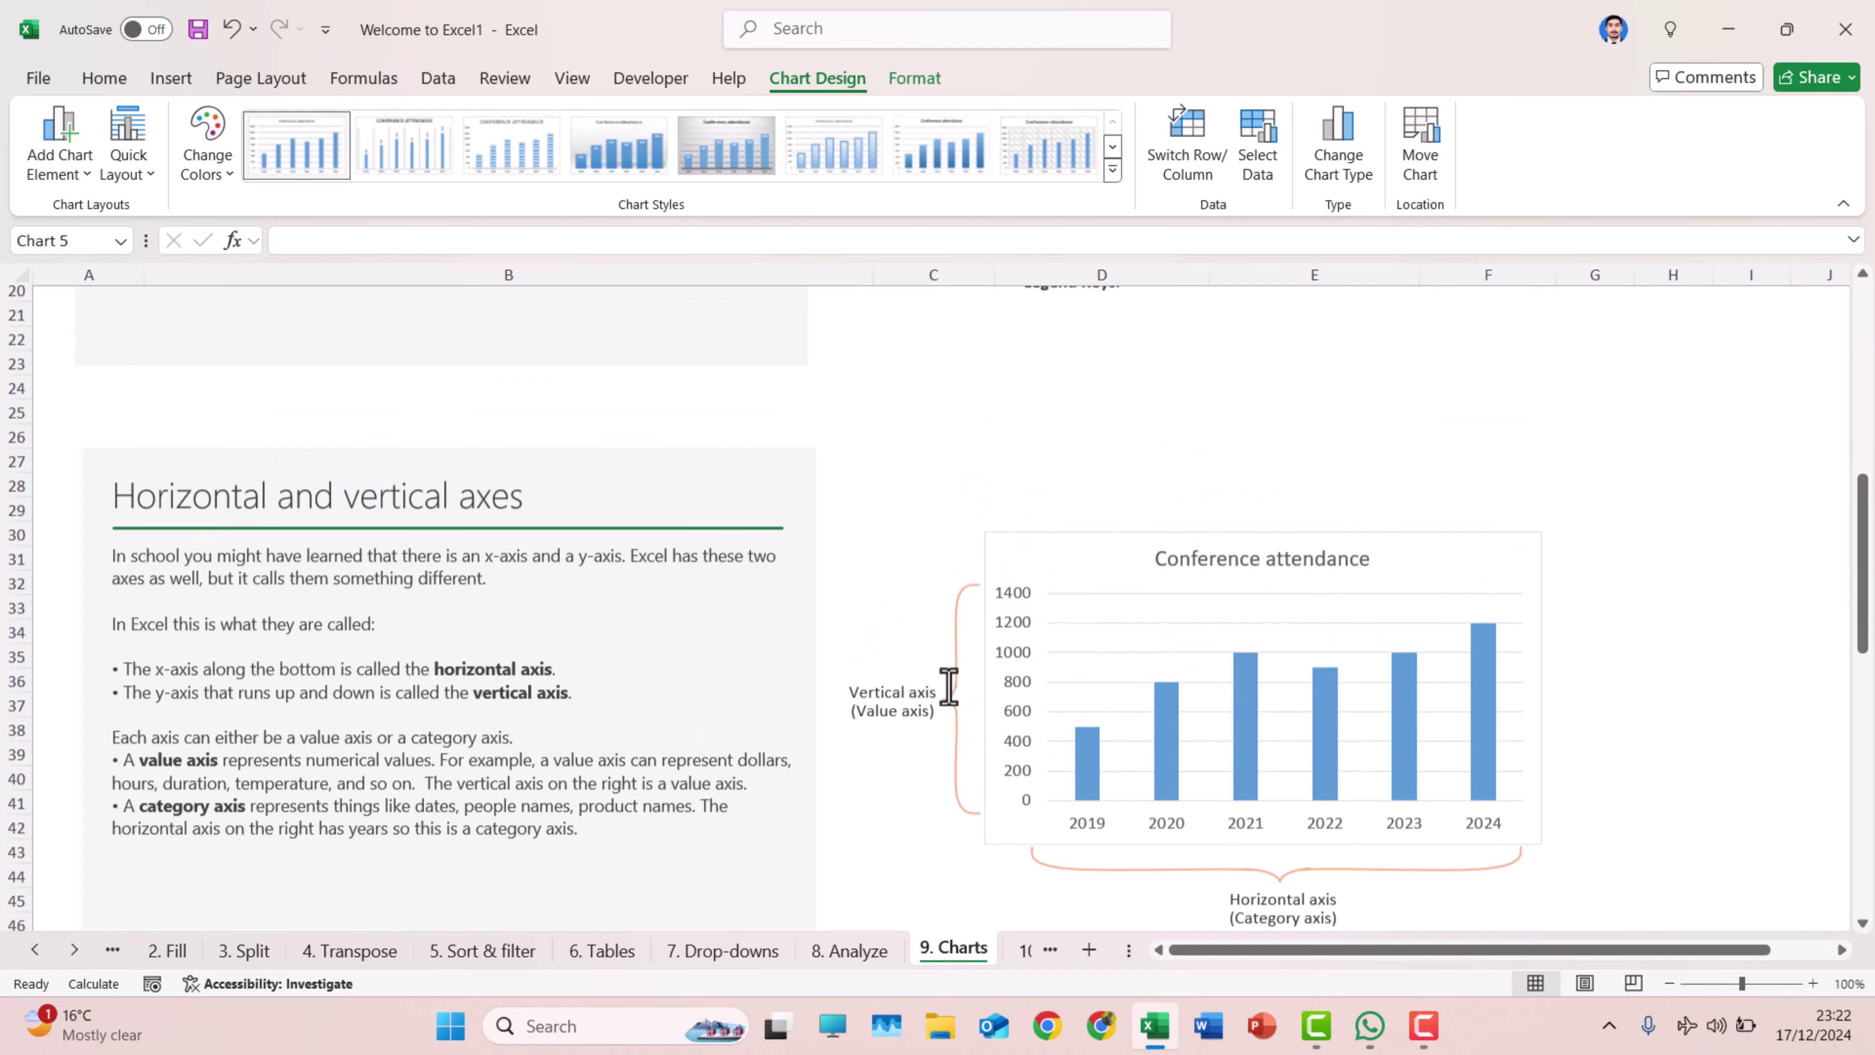
Step: Read the "9. Charts" sections on horizontal and vertical axes and the secondary axis, including the combo chart and its supporting data table
scroll(948, 687, up, 8)
scroll(948, 687, down, 8)
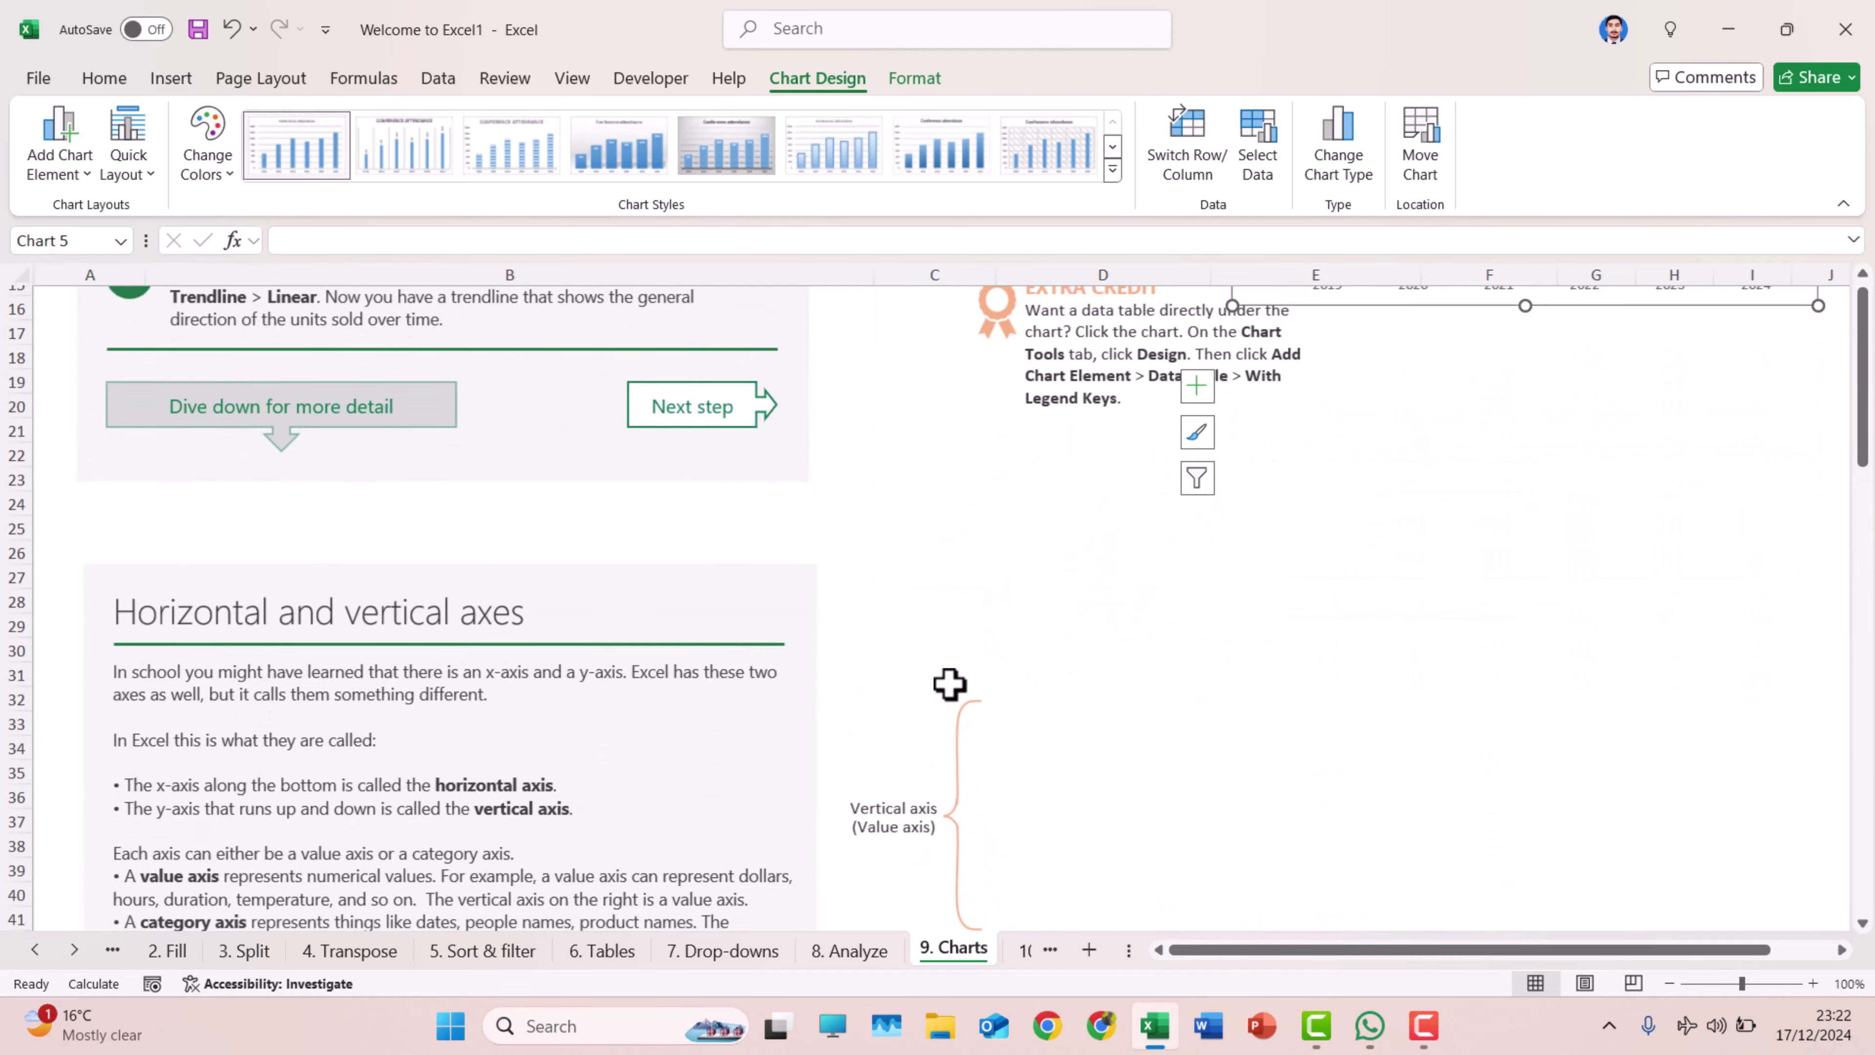
scroll(951, 682, up, 1)
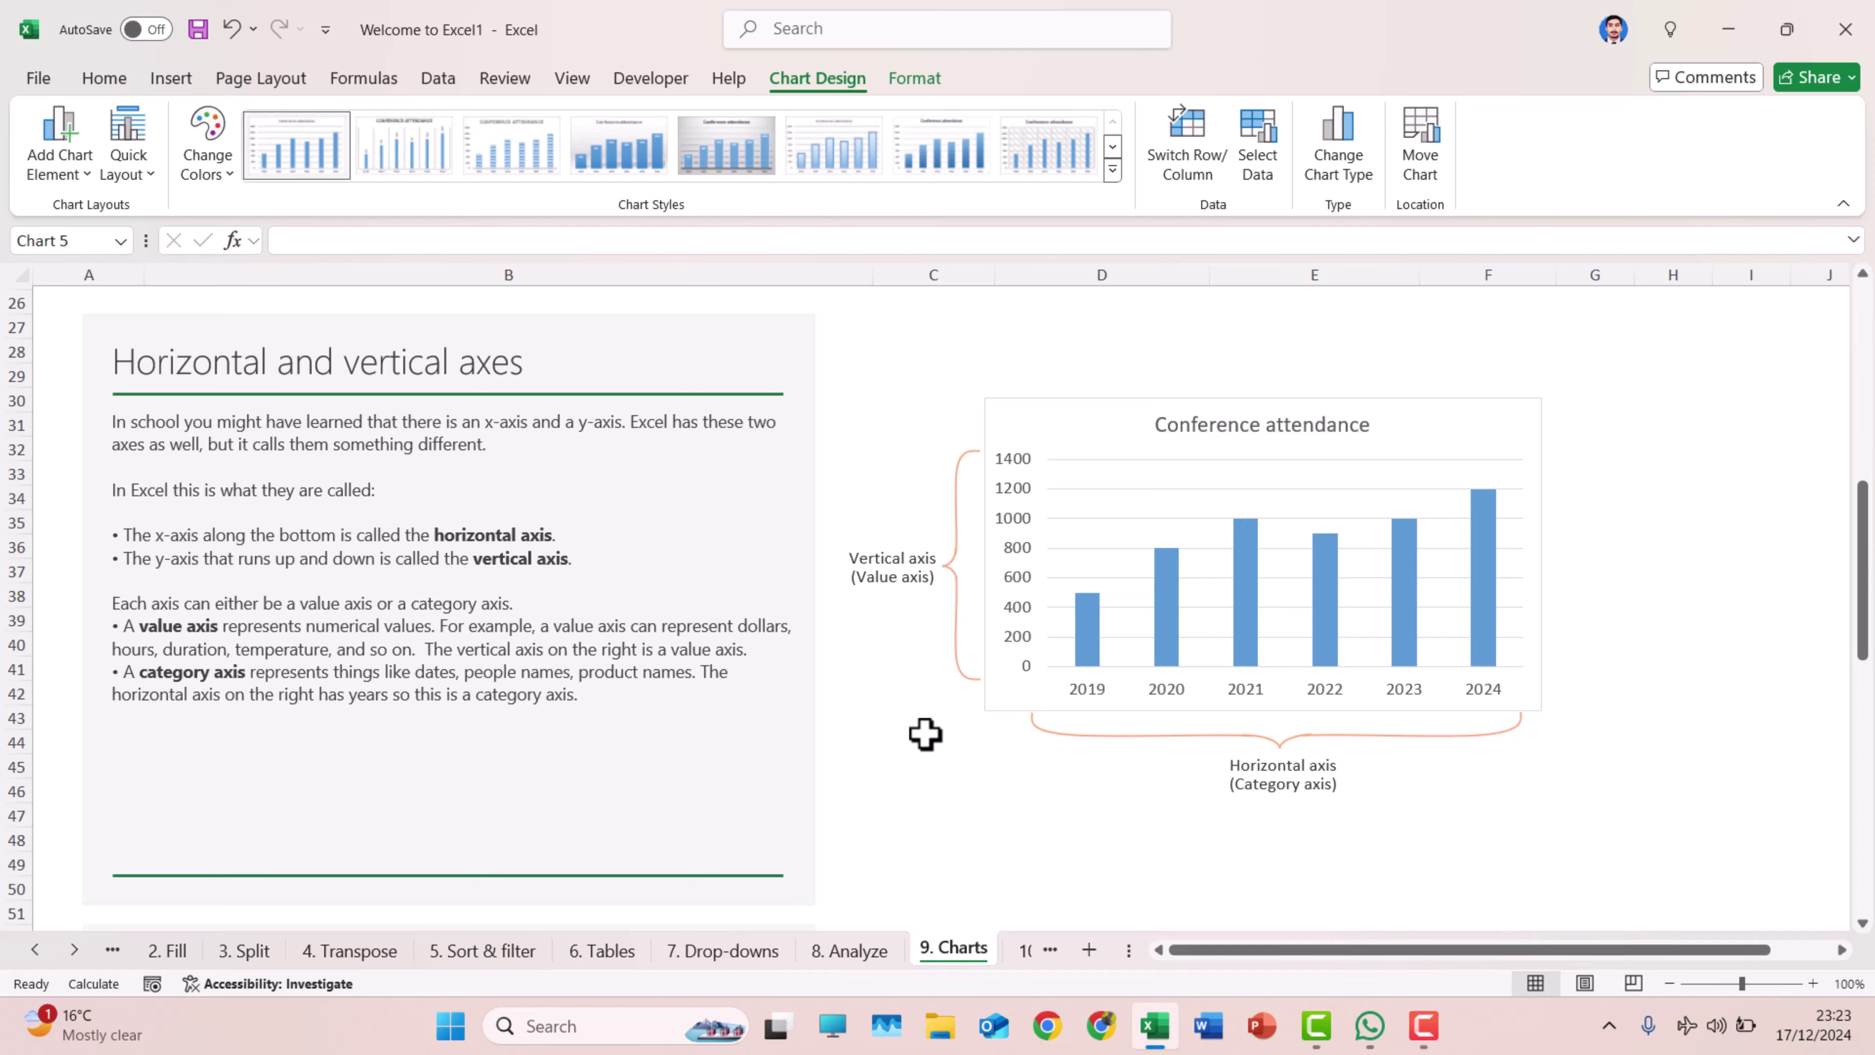
scroll(924, 734, down, 5)
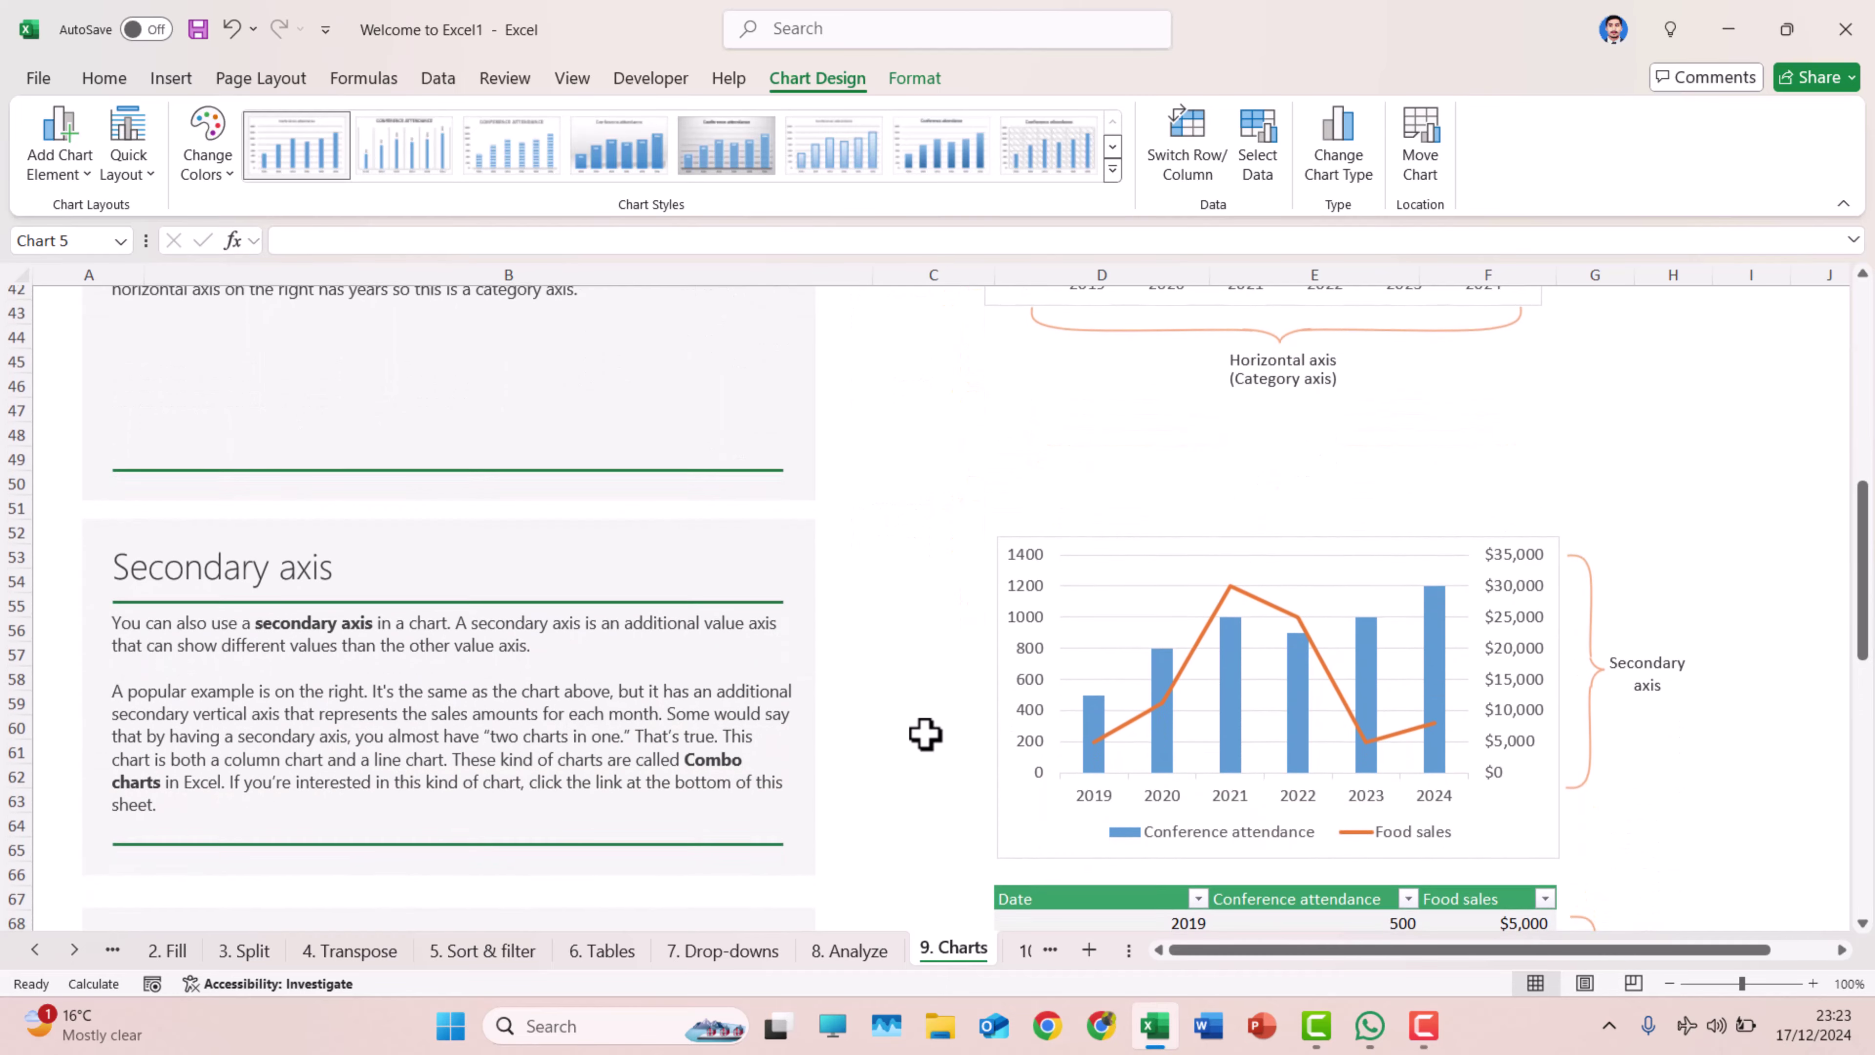
scroll(925, 733, down, 1)
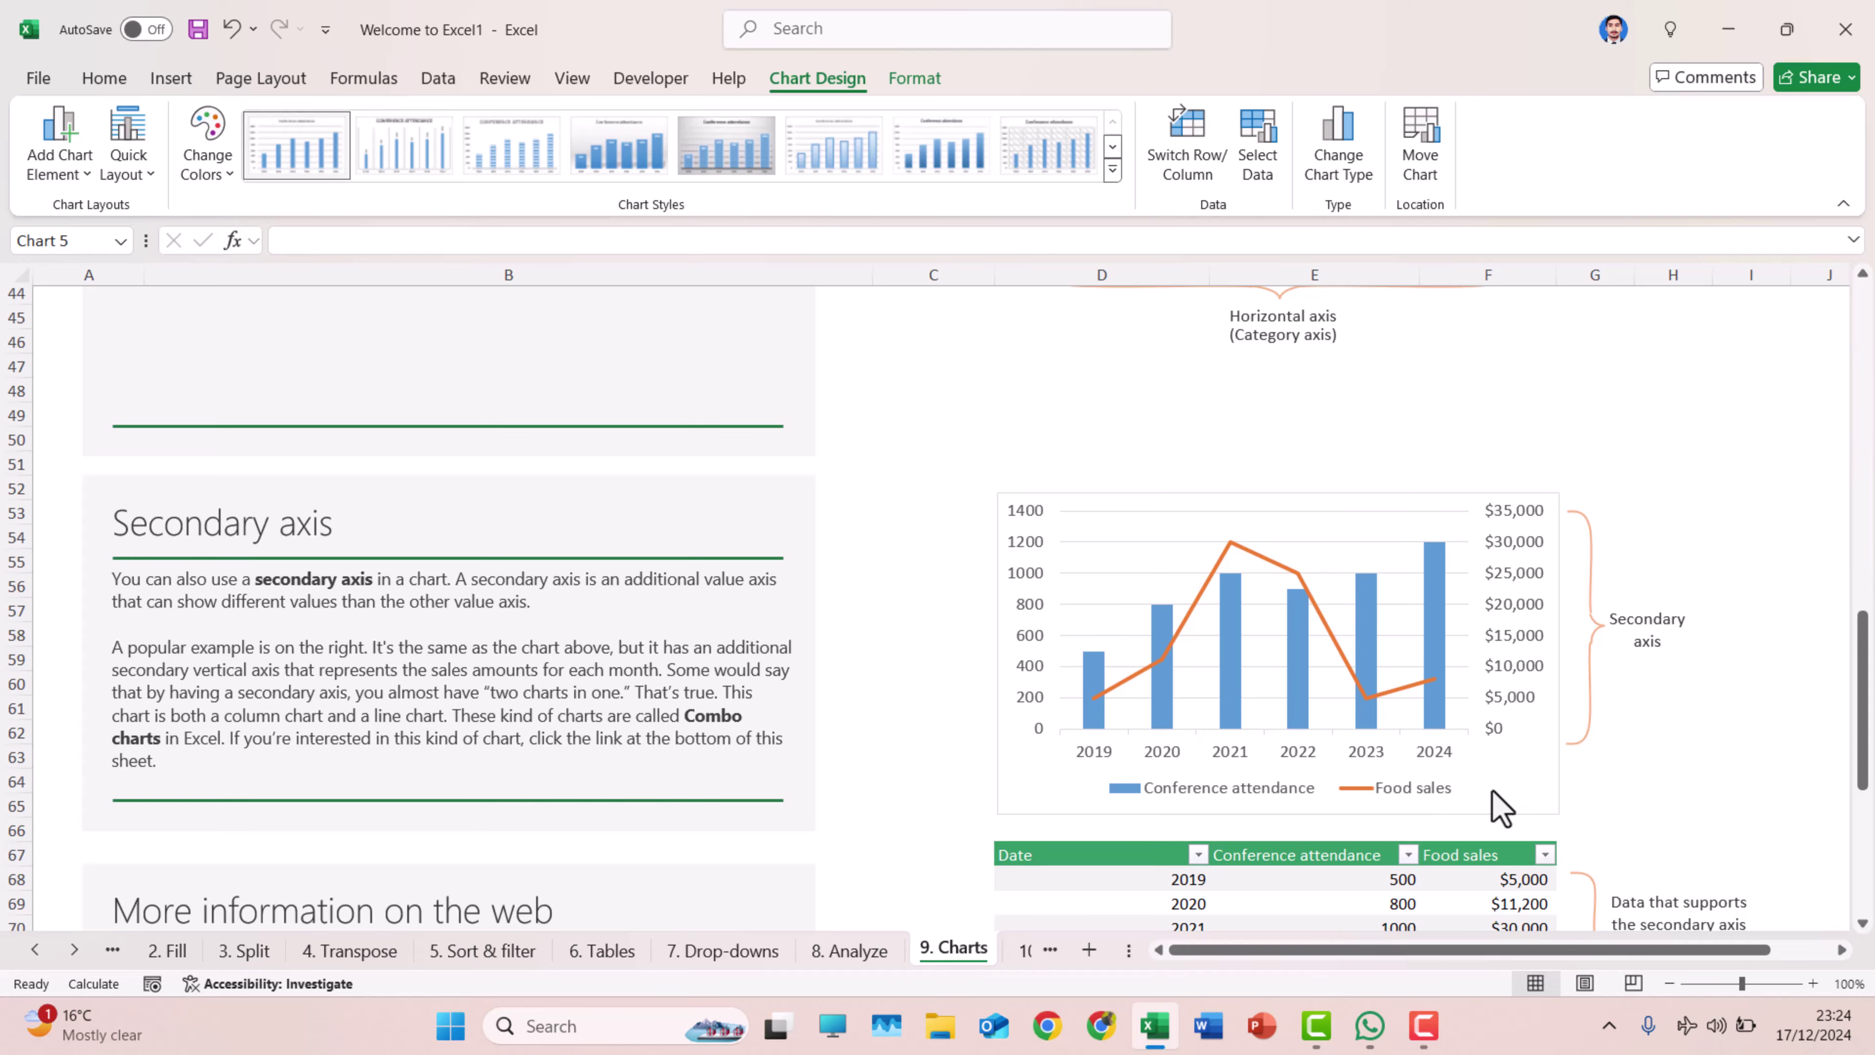
scroll(1493, 790, down, 4)
scroll(1493, 790, down, 1)
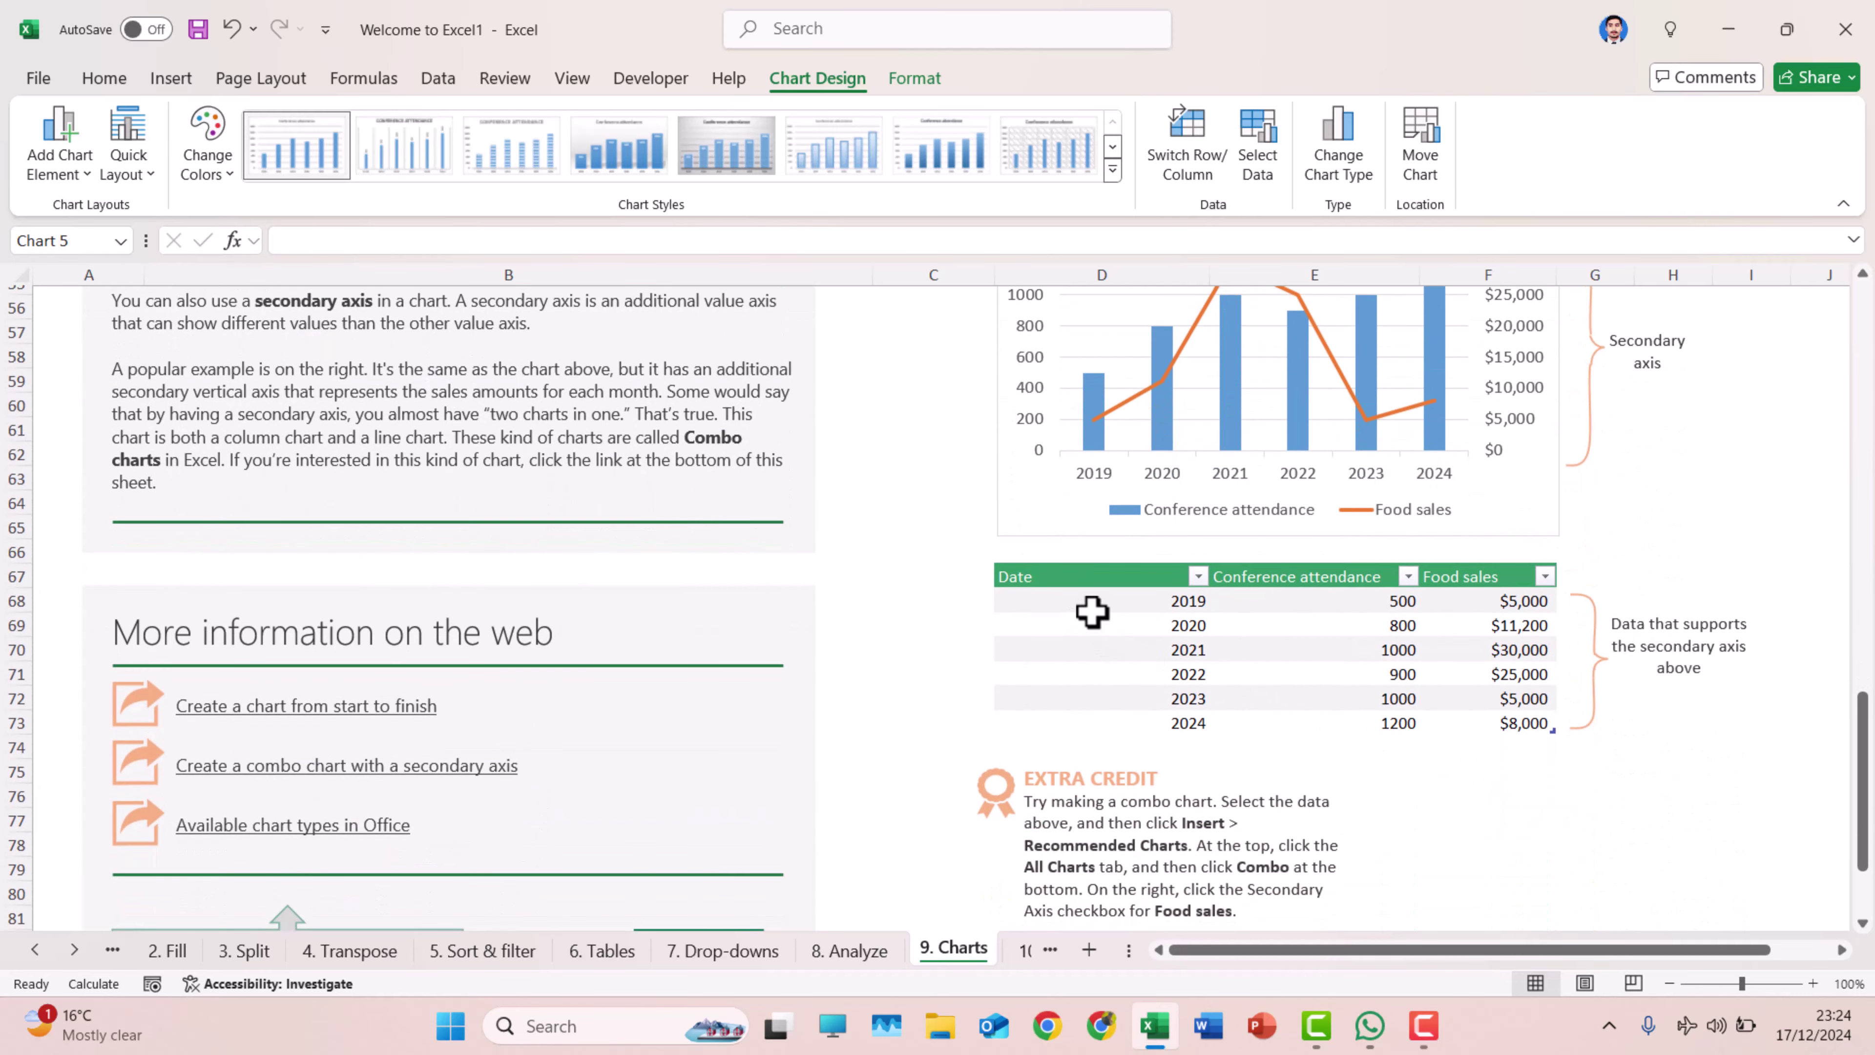
Step: Open the "10. PivotTables" worksheet
click(870, 960)
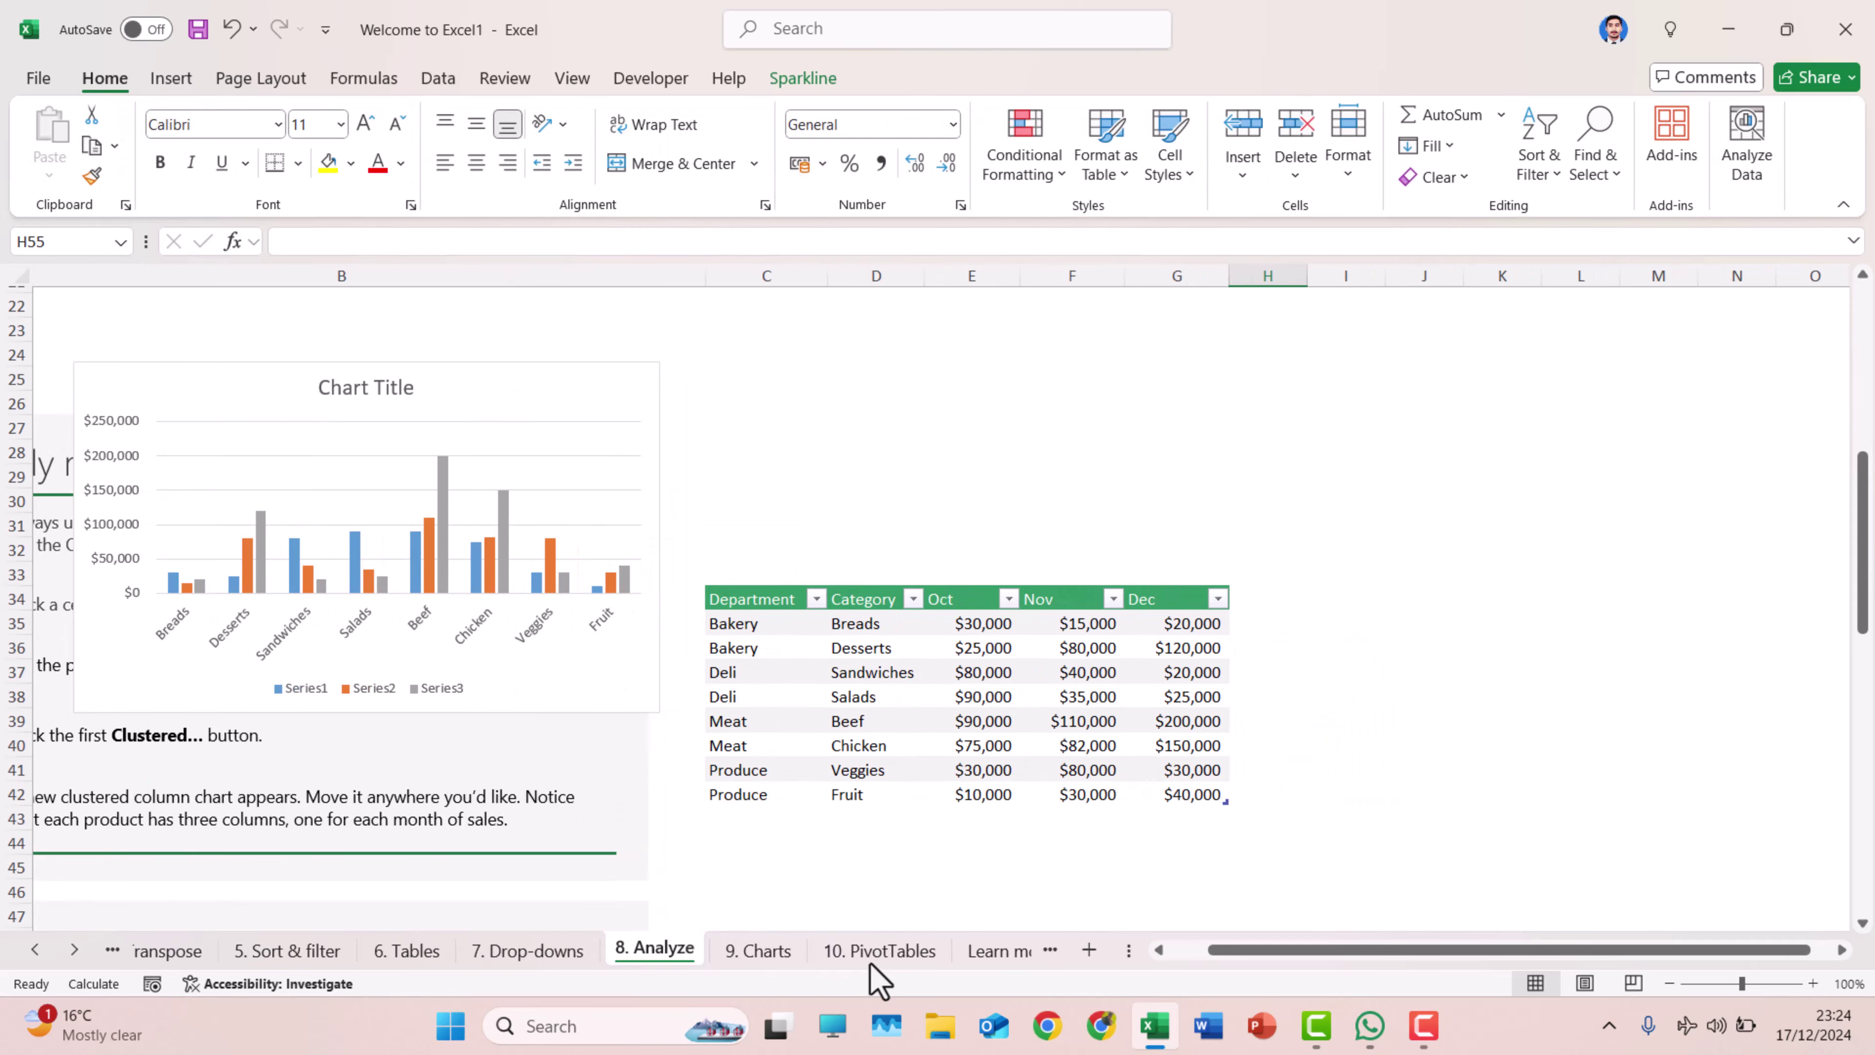
click(924, 954)
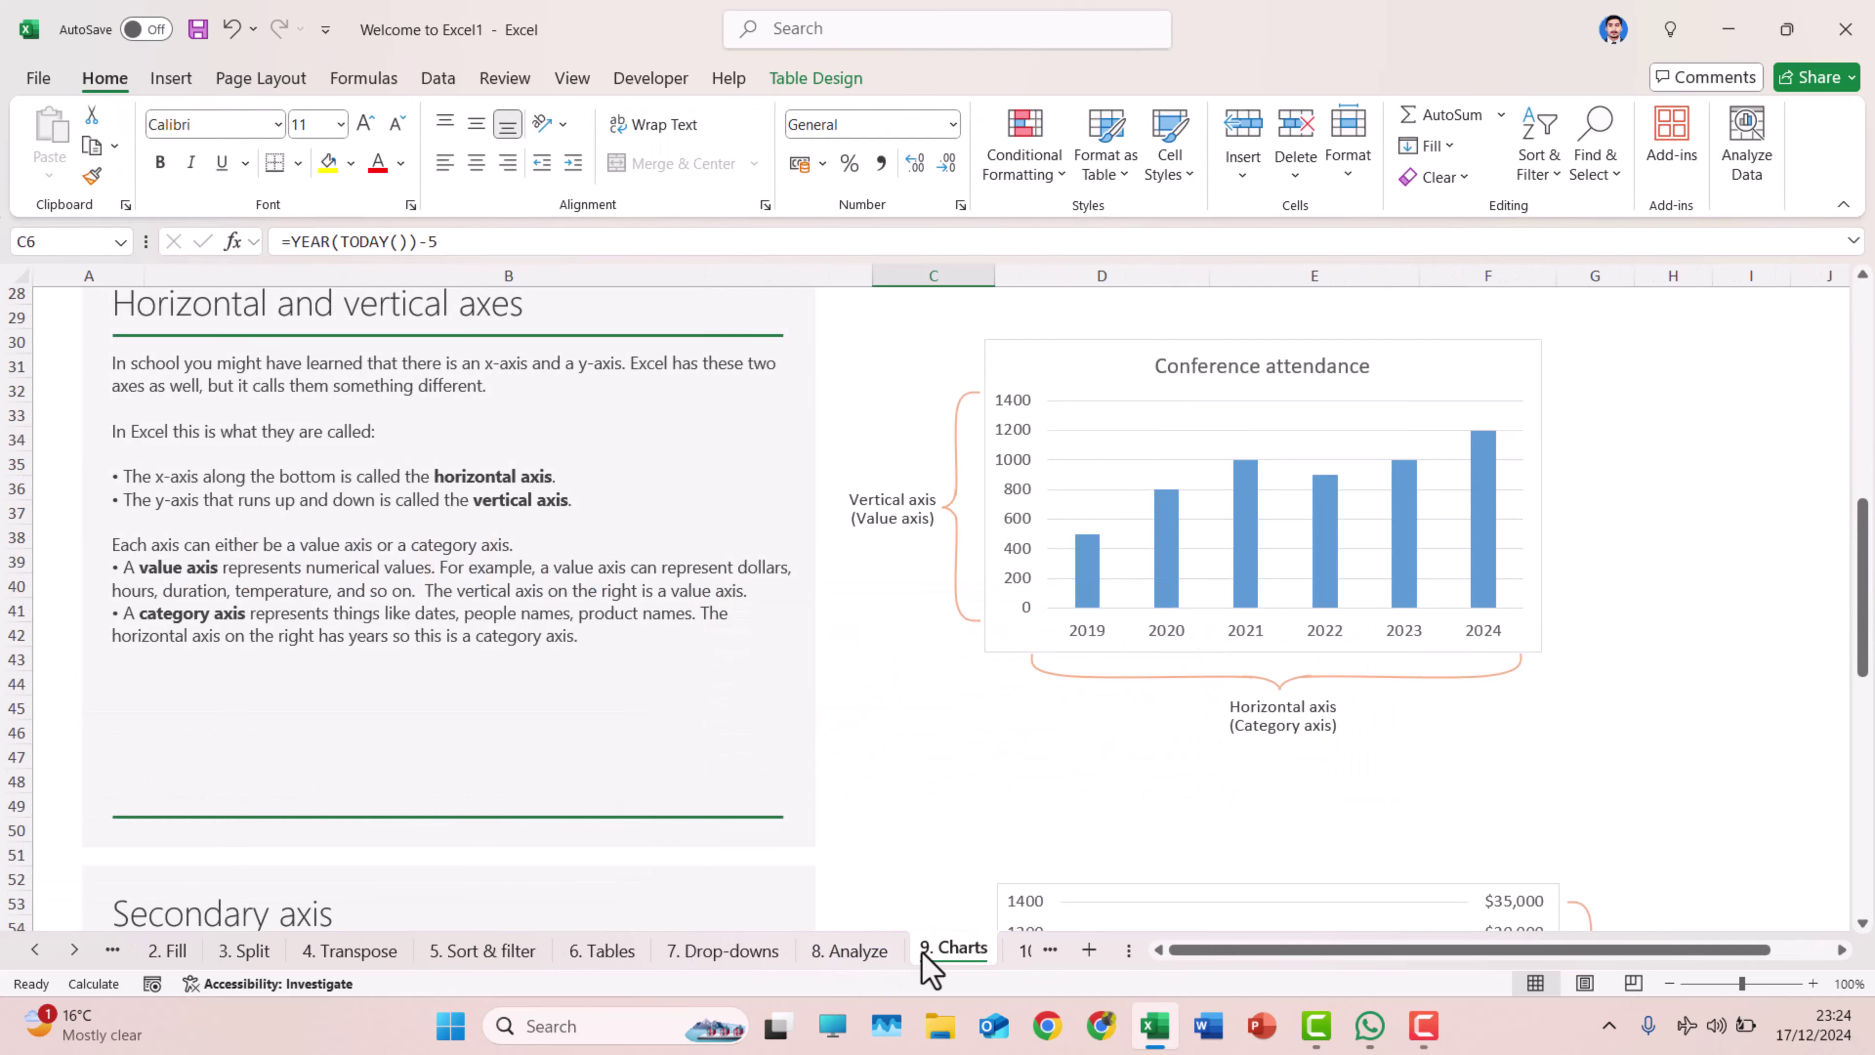
click(1013, 951)
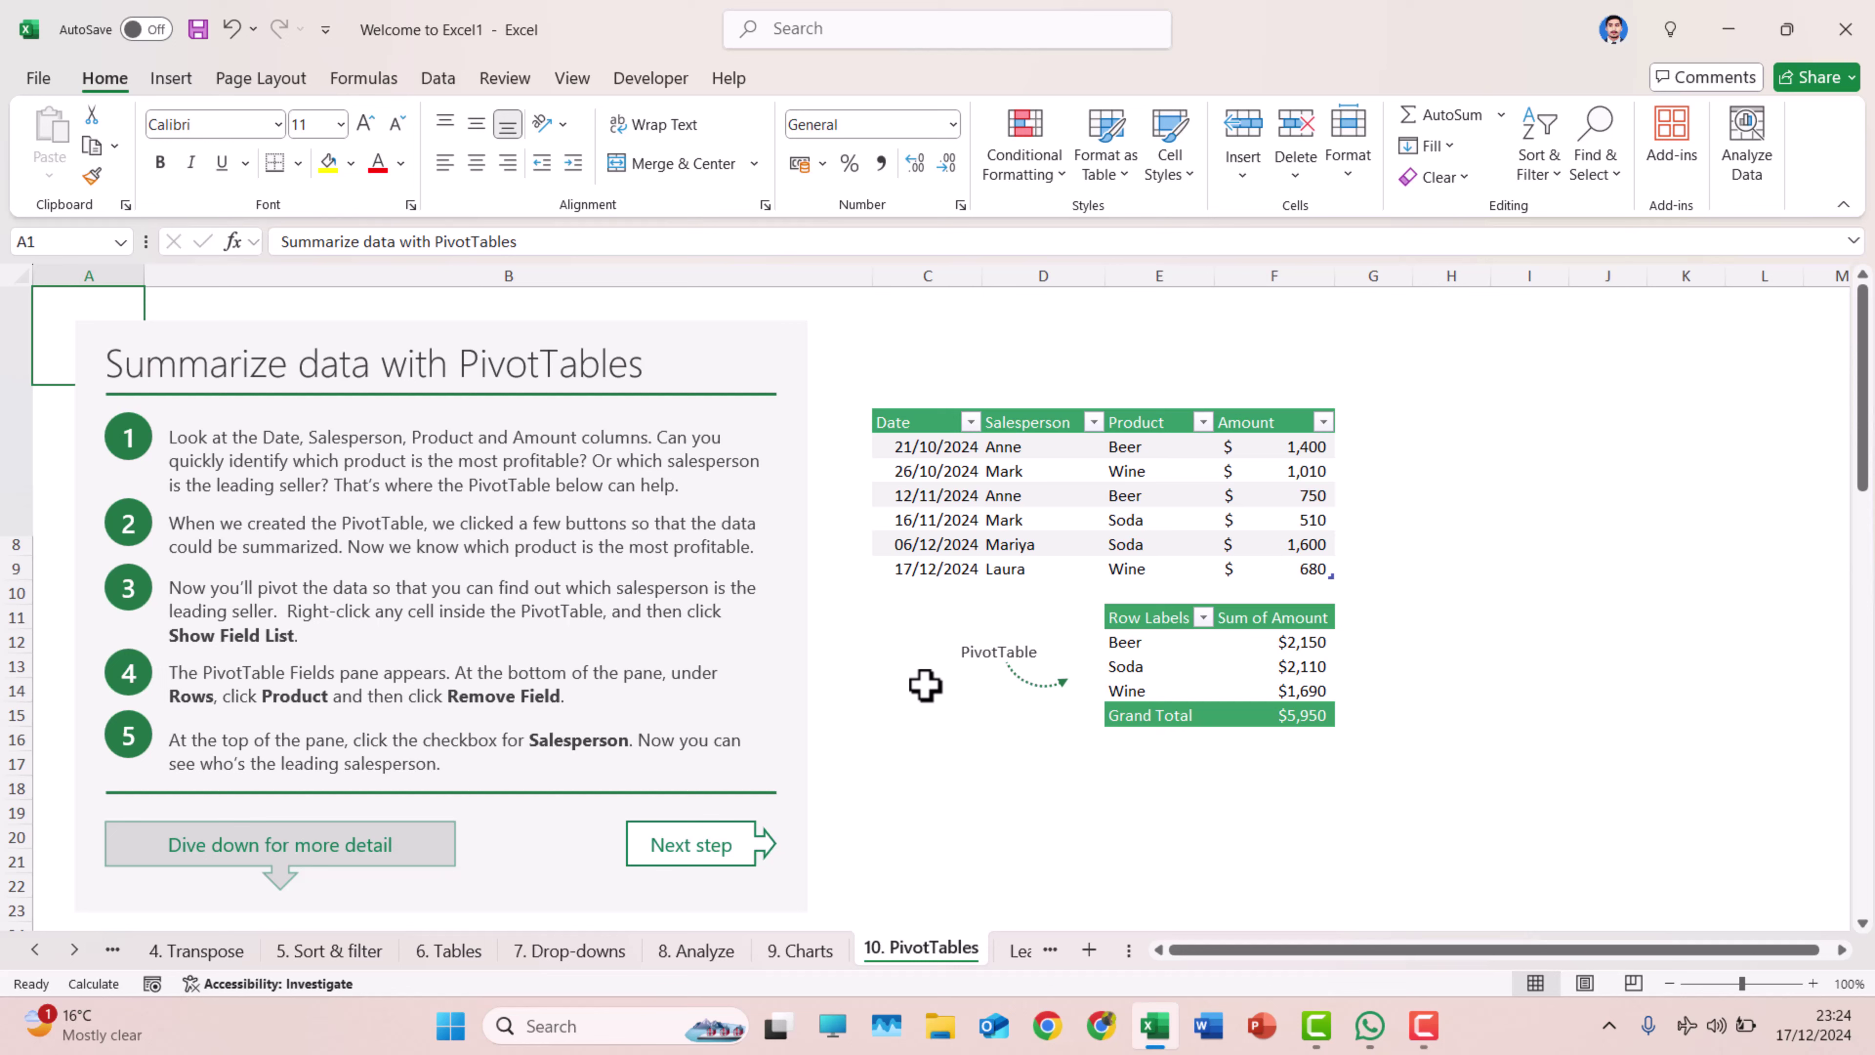
Step: Examine the Date, Salesperson, Product and Amount columns of the sales table and compare them with the PivotTable of amounts by product
drag(916, 422, 1269, 422)
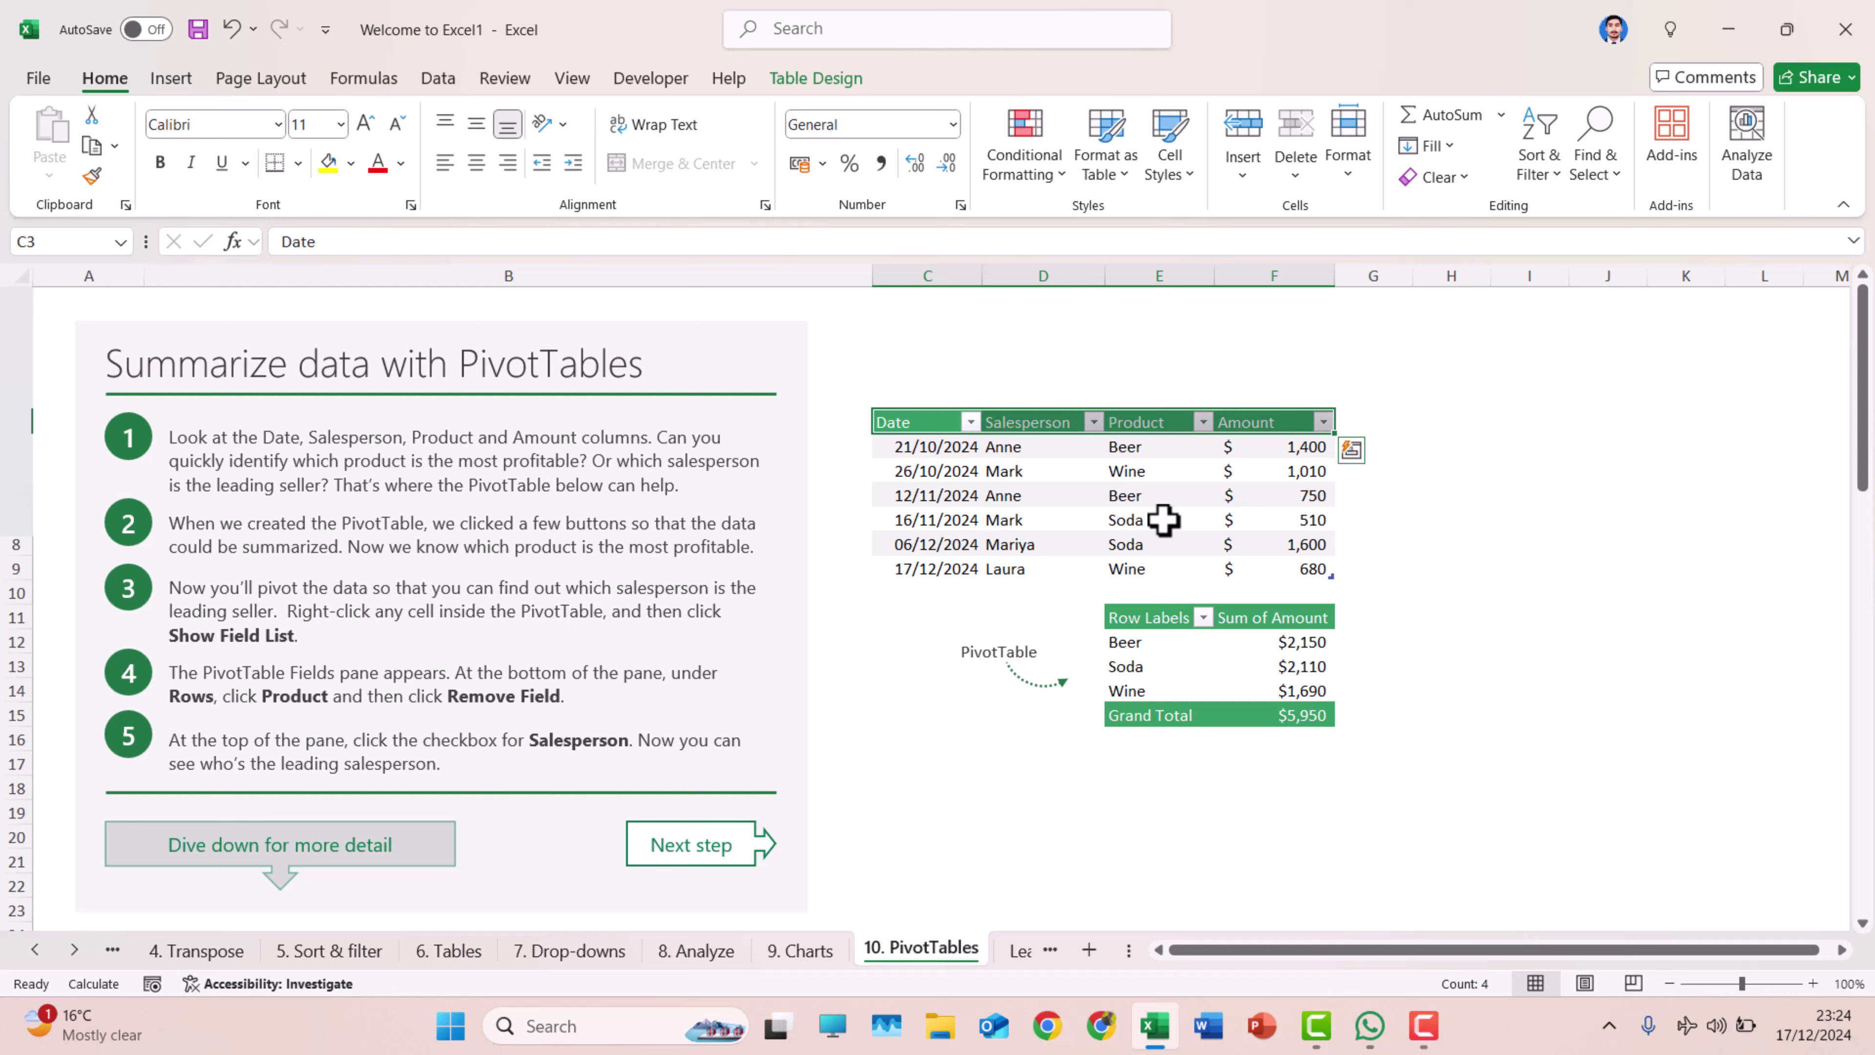
click(1012, 448)
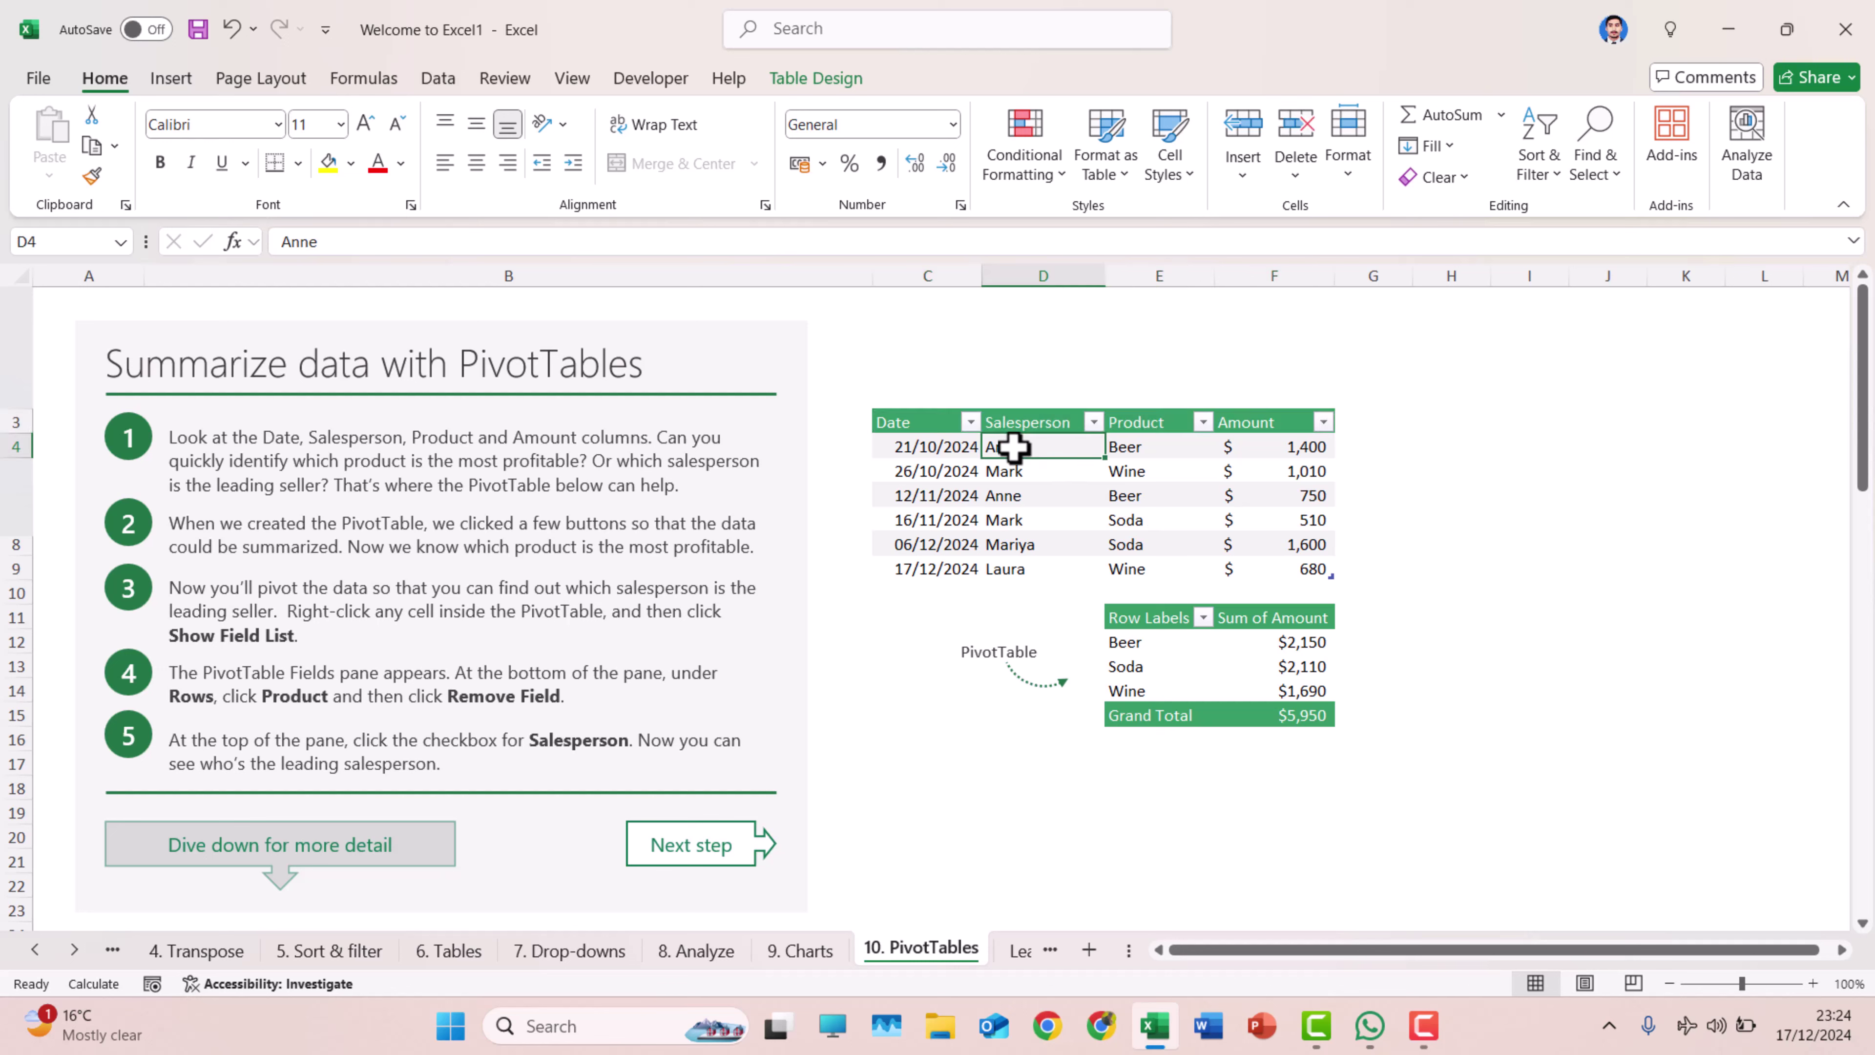
click(1010, 499)
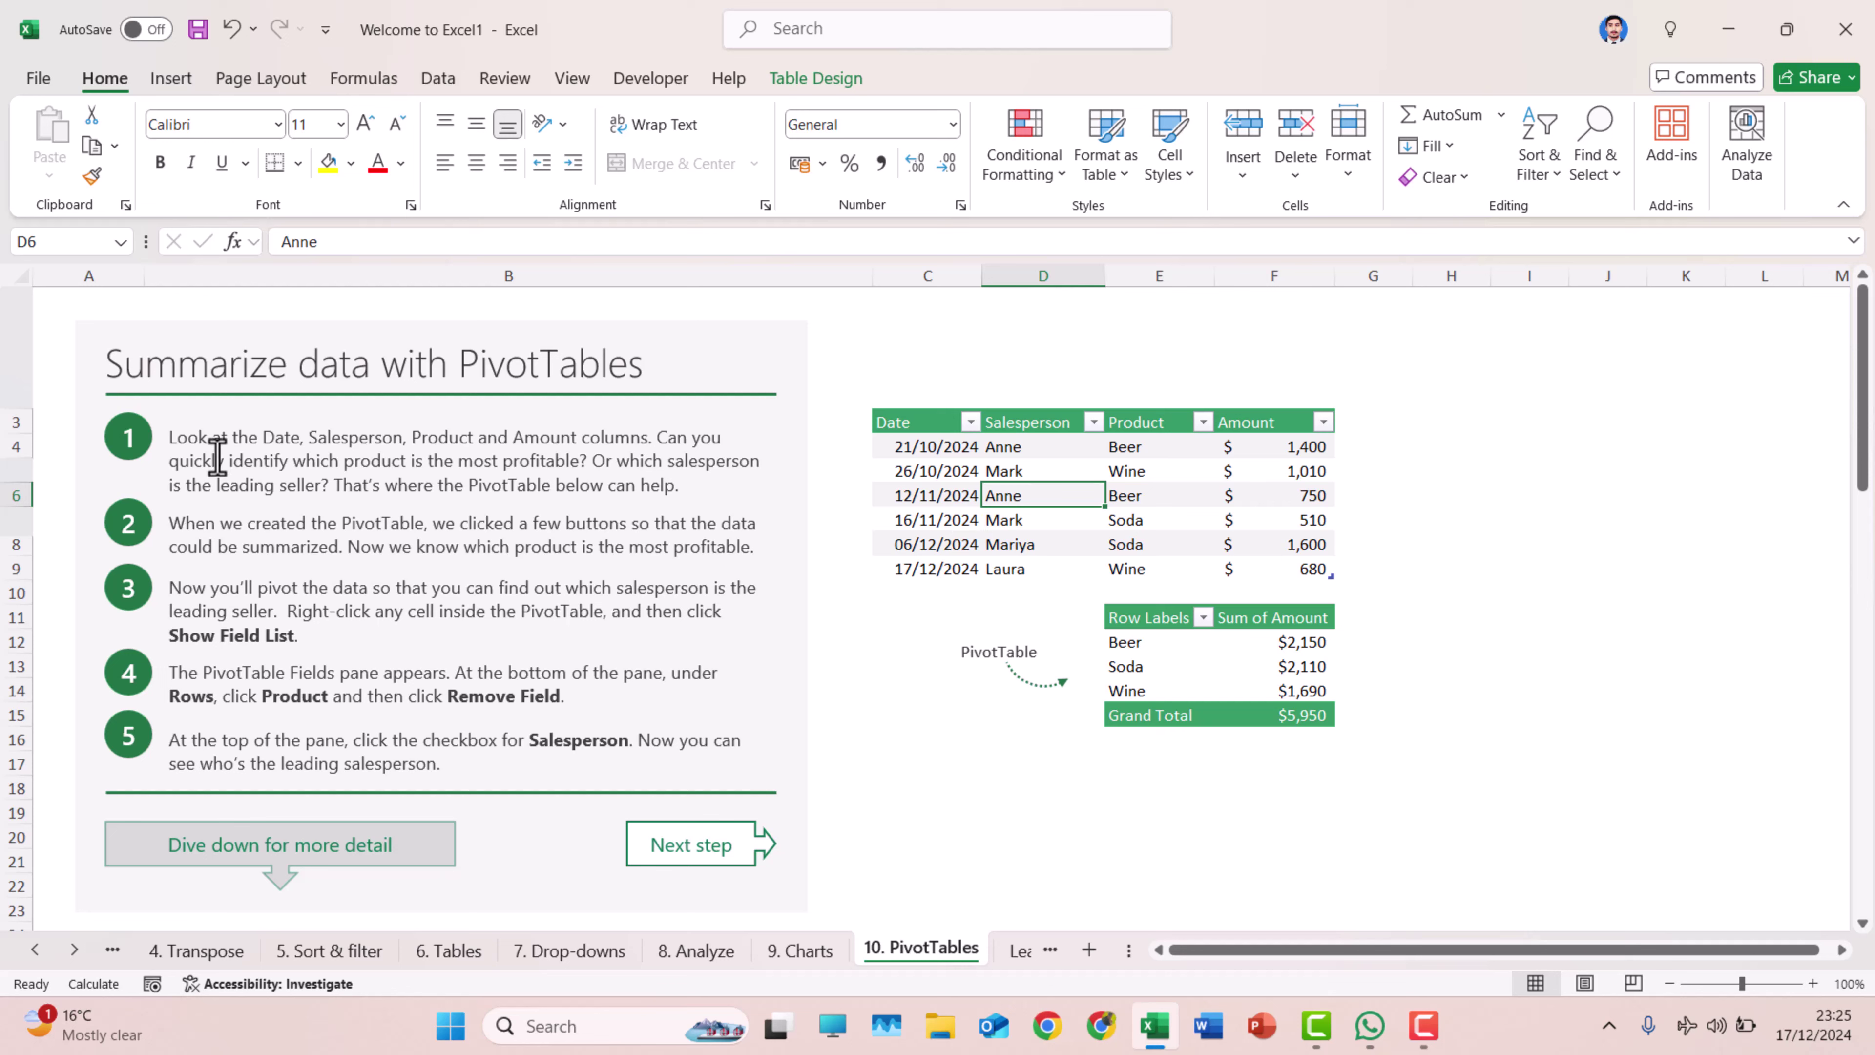
click(1008, 447)
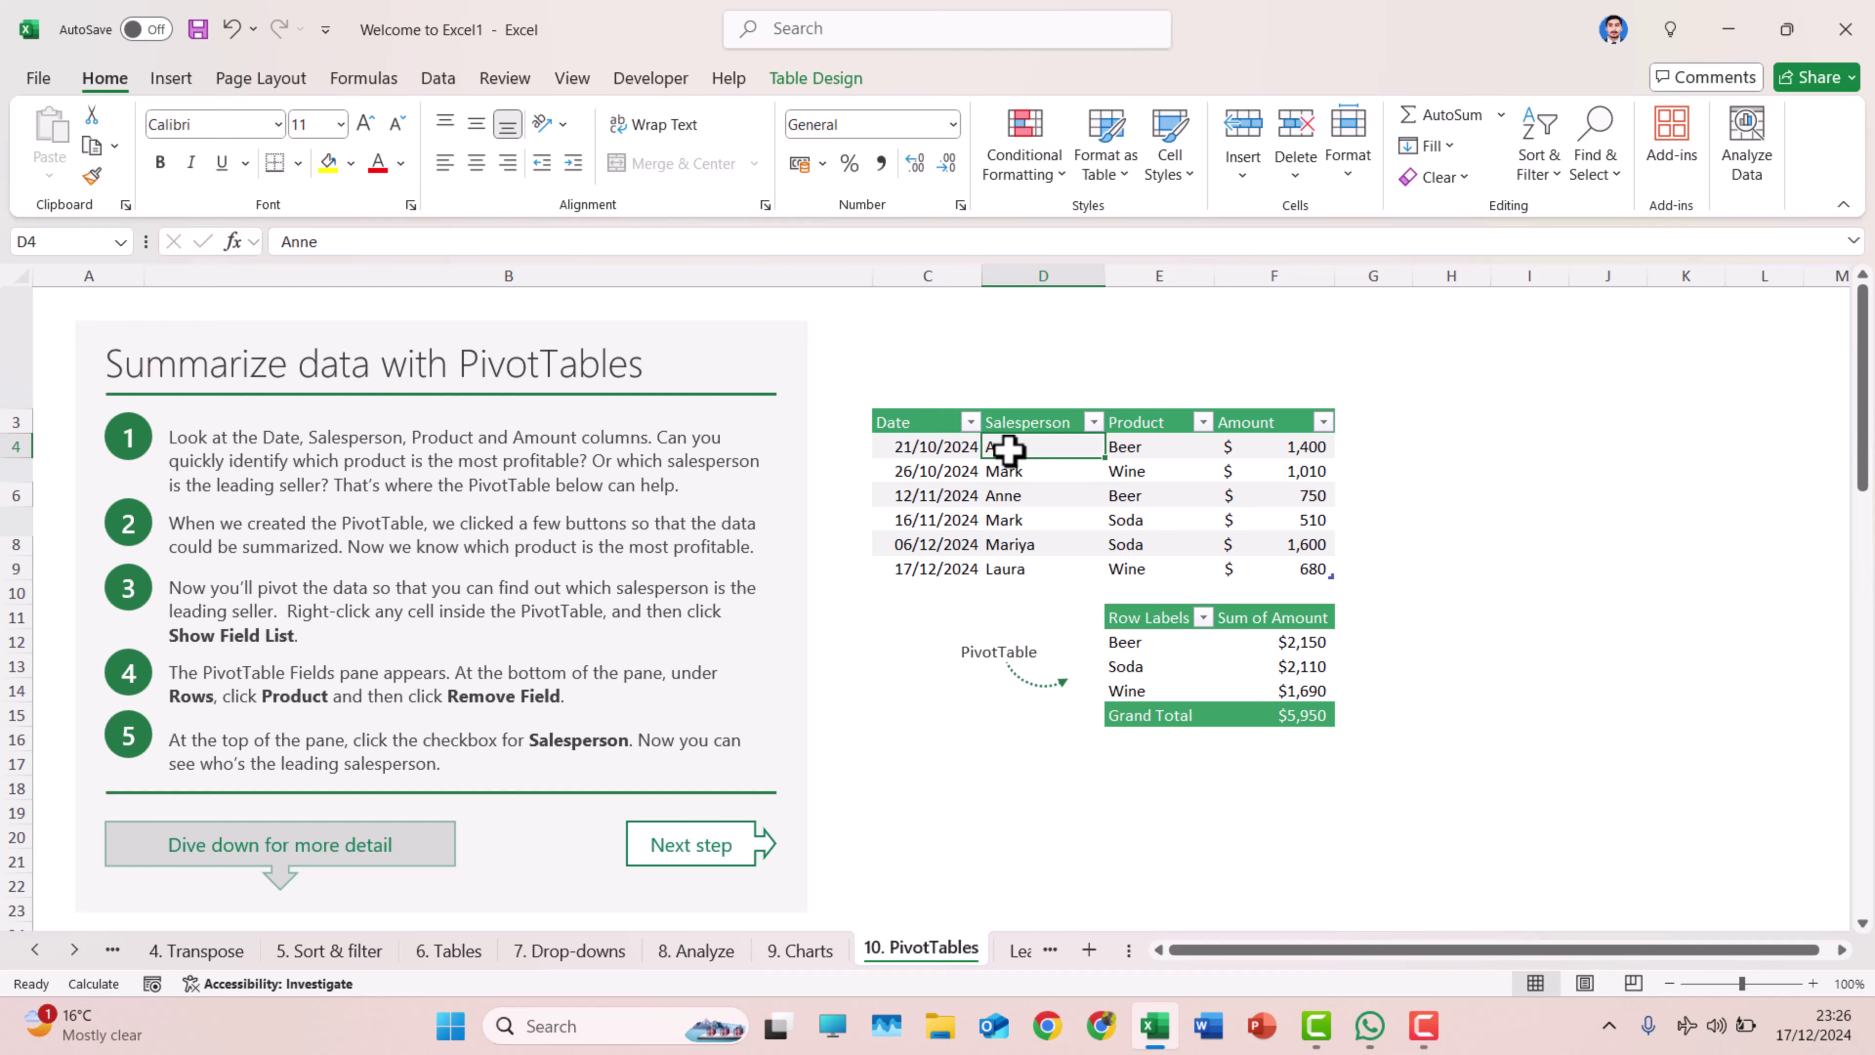
scroll(1008, 449, down, 1)
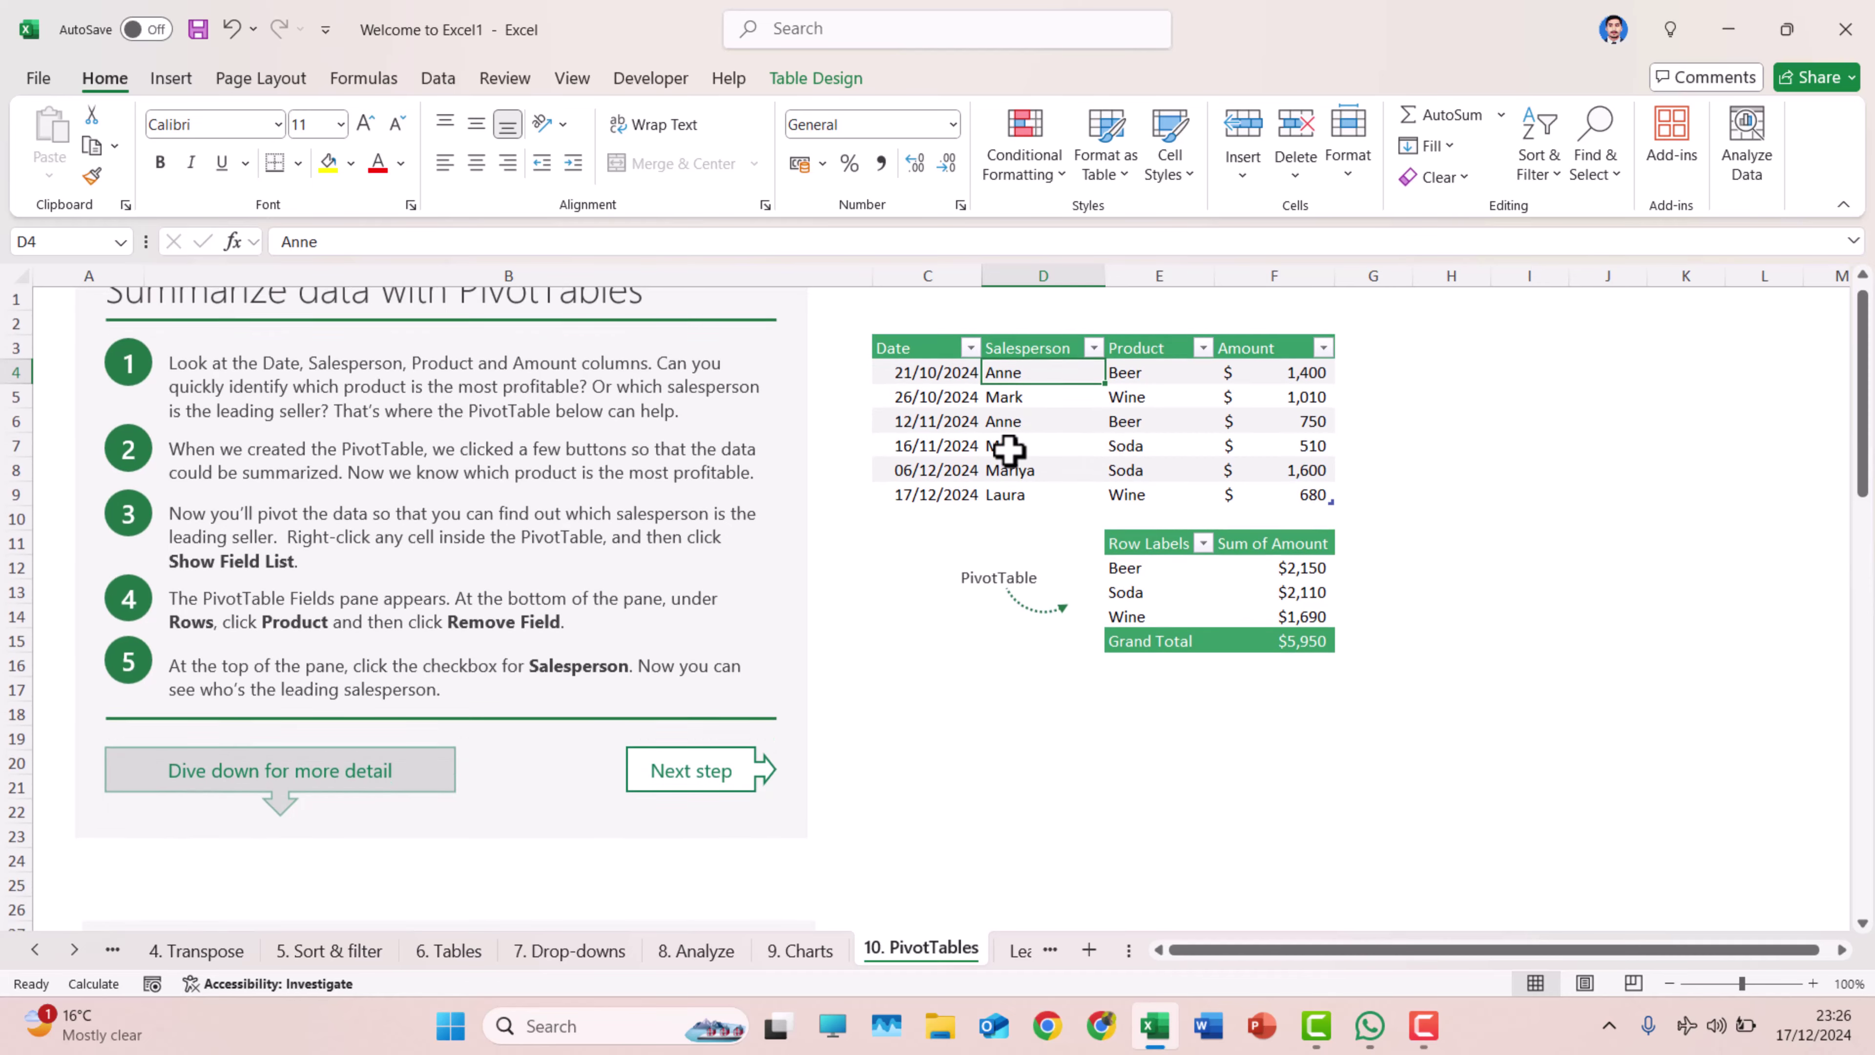
scroll(1008, 448, up, 1)
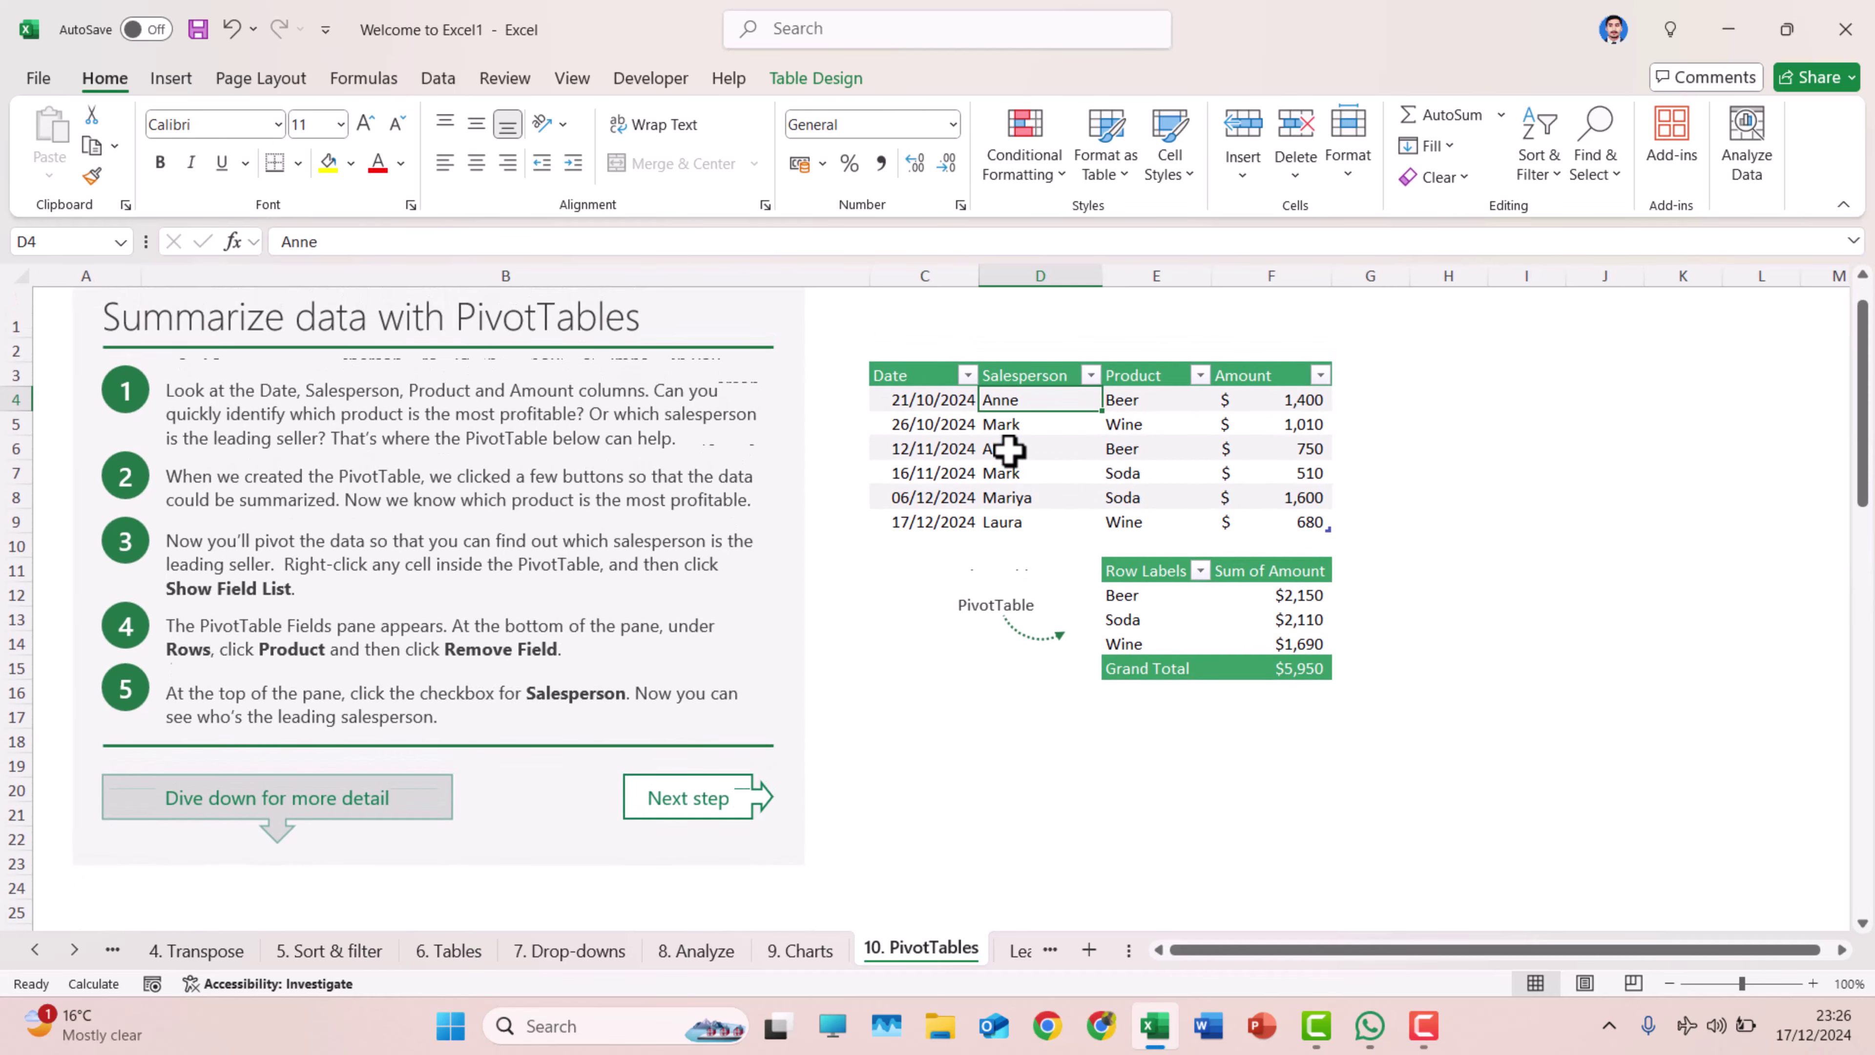
scroll(1008, 448, up, 1)
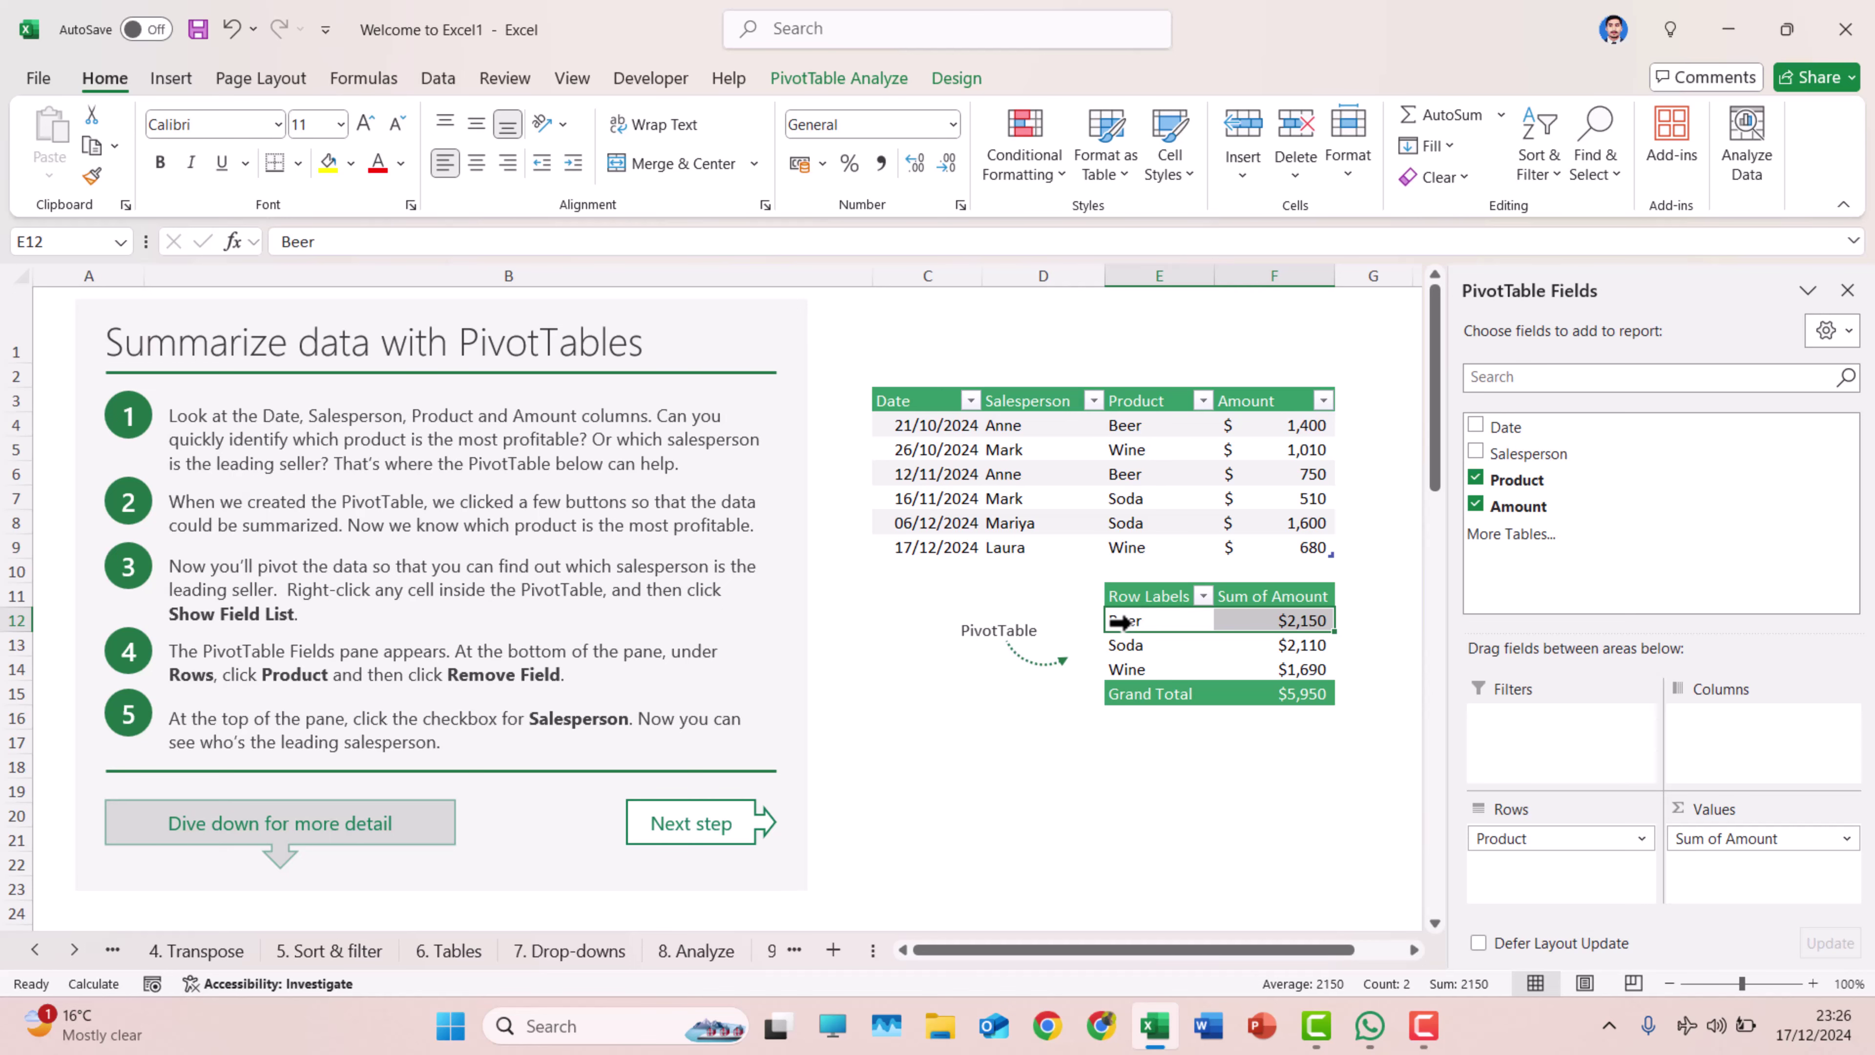
Step: Show the PivotTable's field list, remove Product from the rows and add the Salesperson field instead
click(1847, 290)
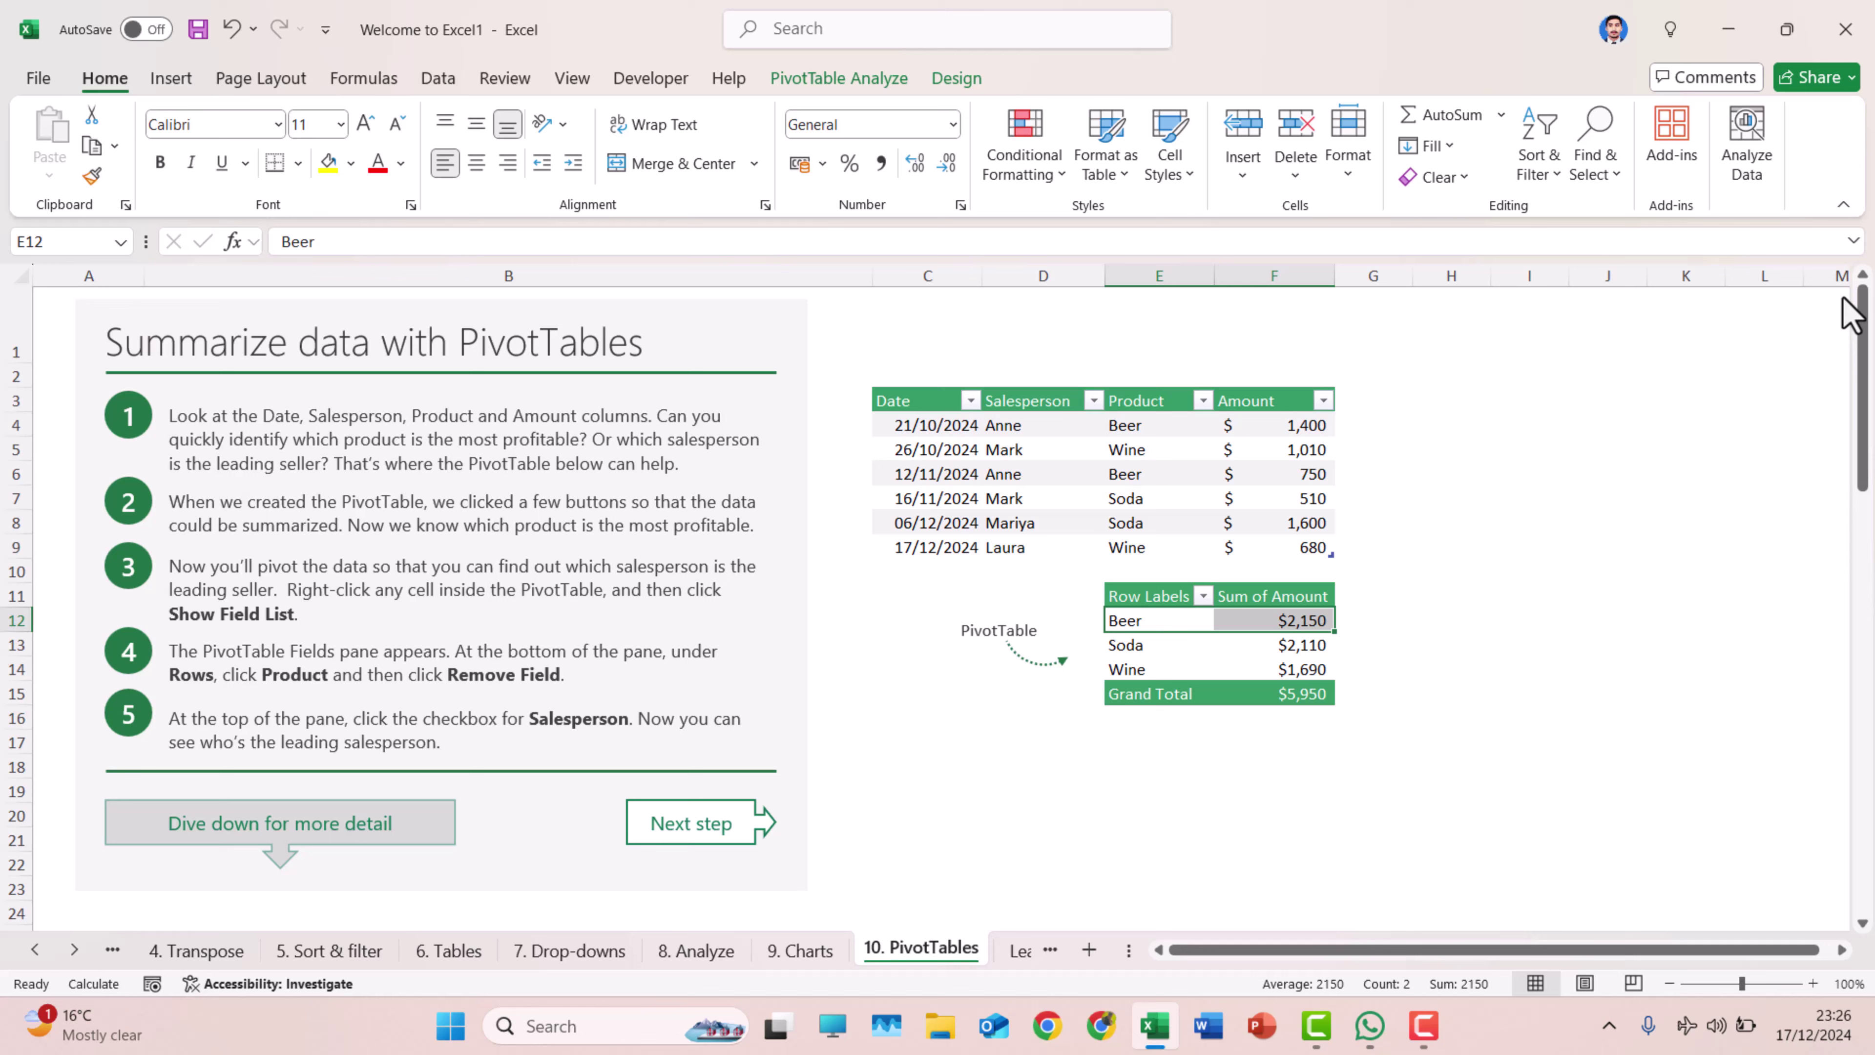
right_click(1165, 624)
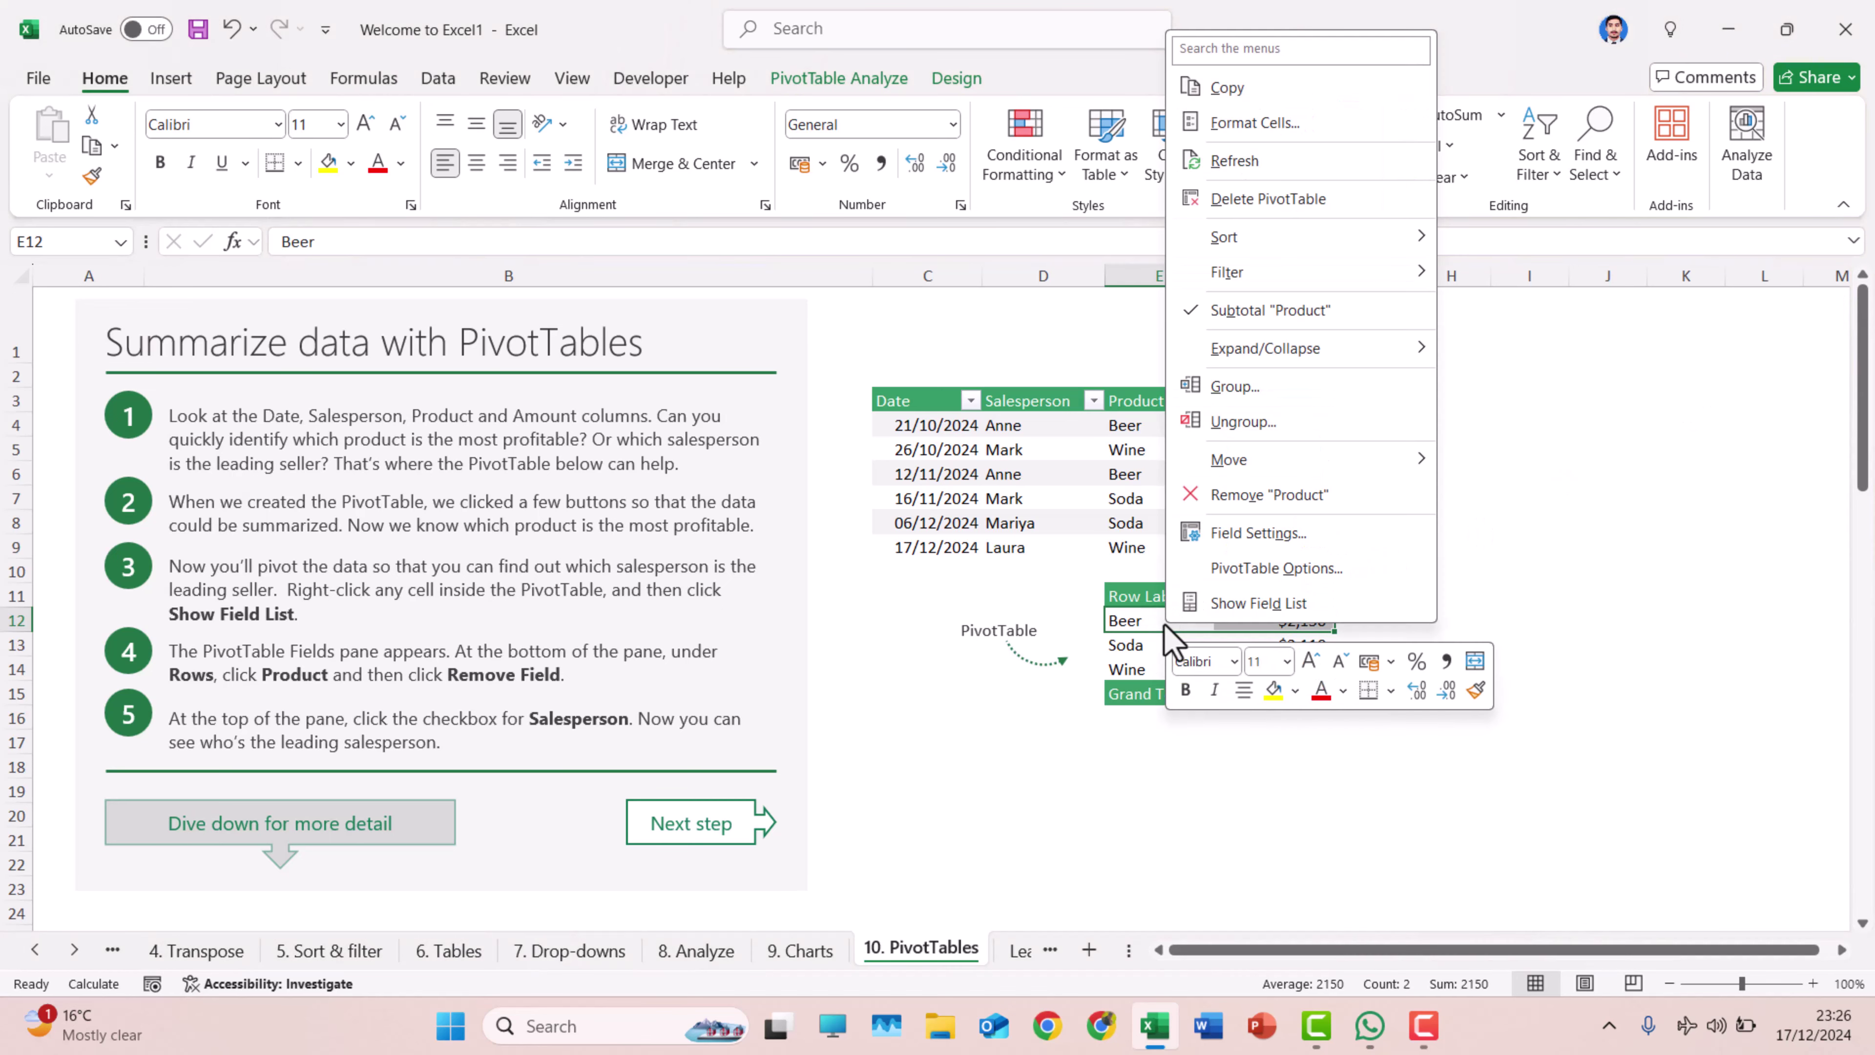
click(1264, 605)
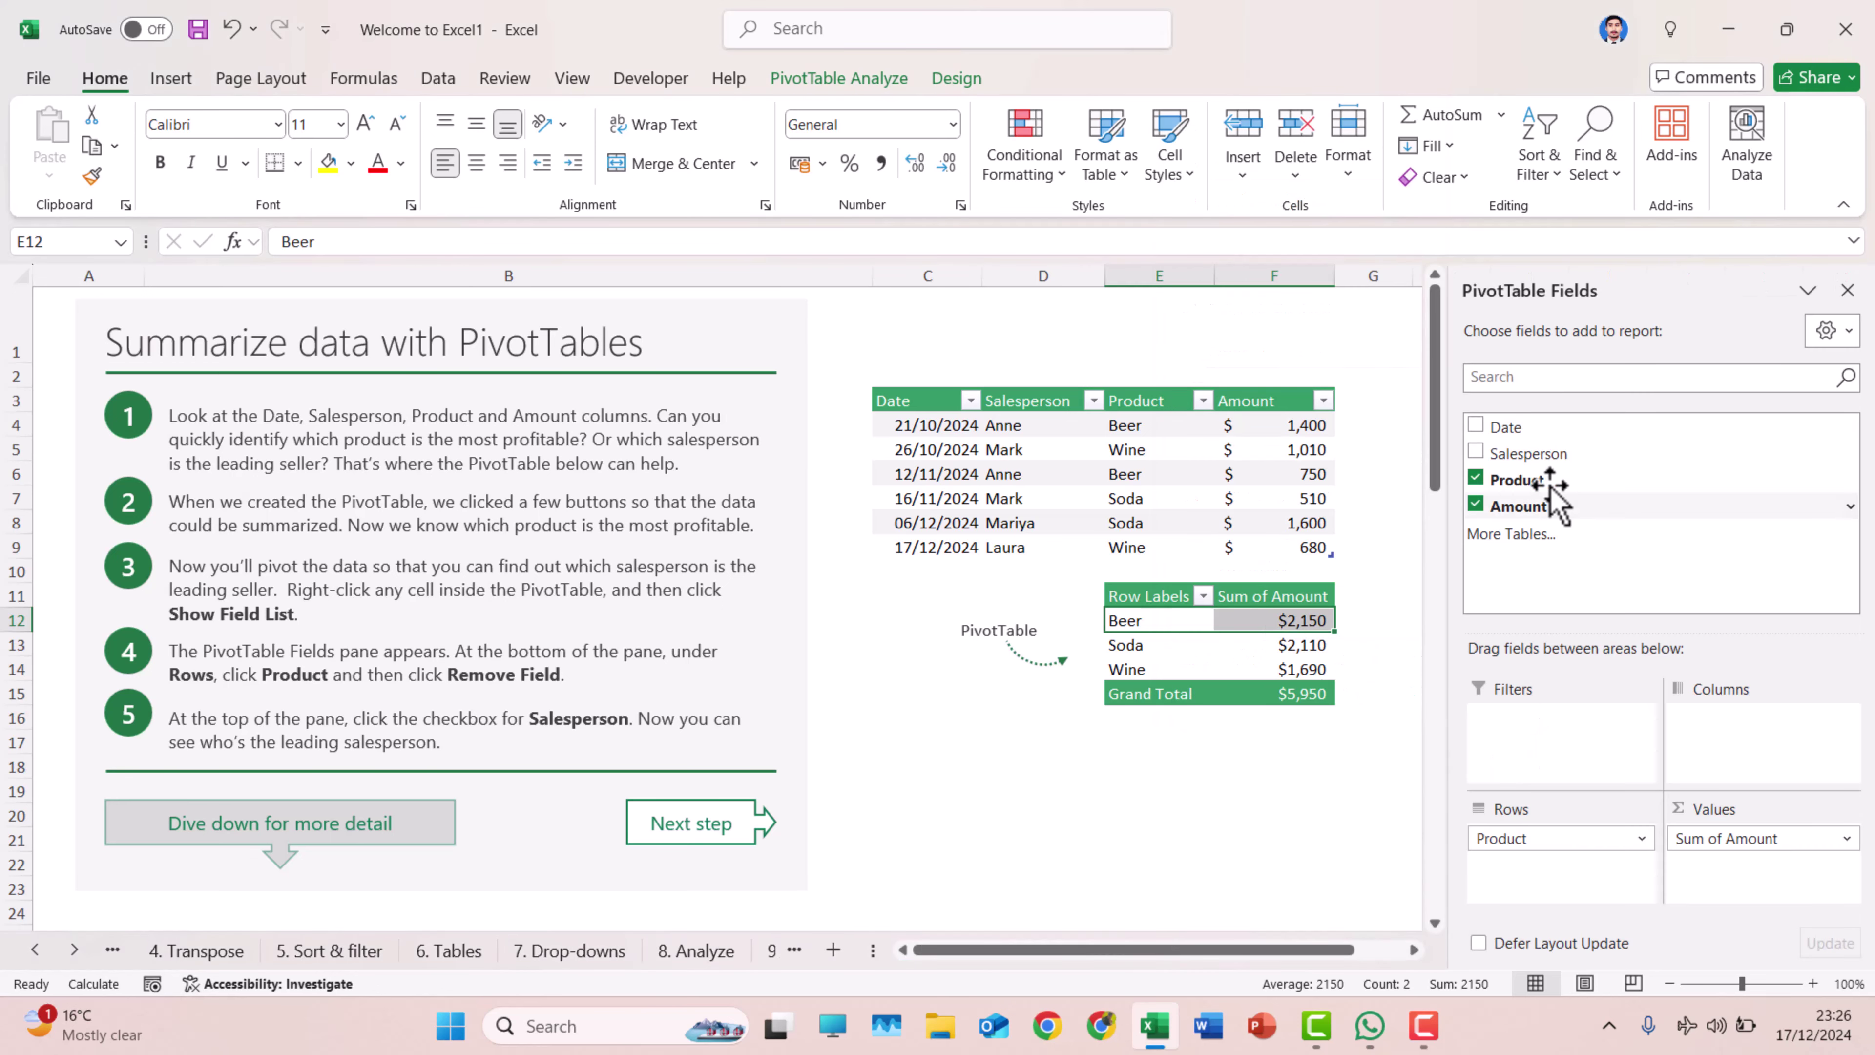
click(1546, 841)
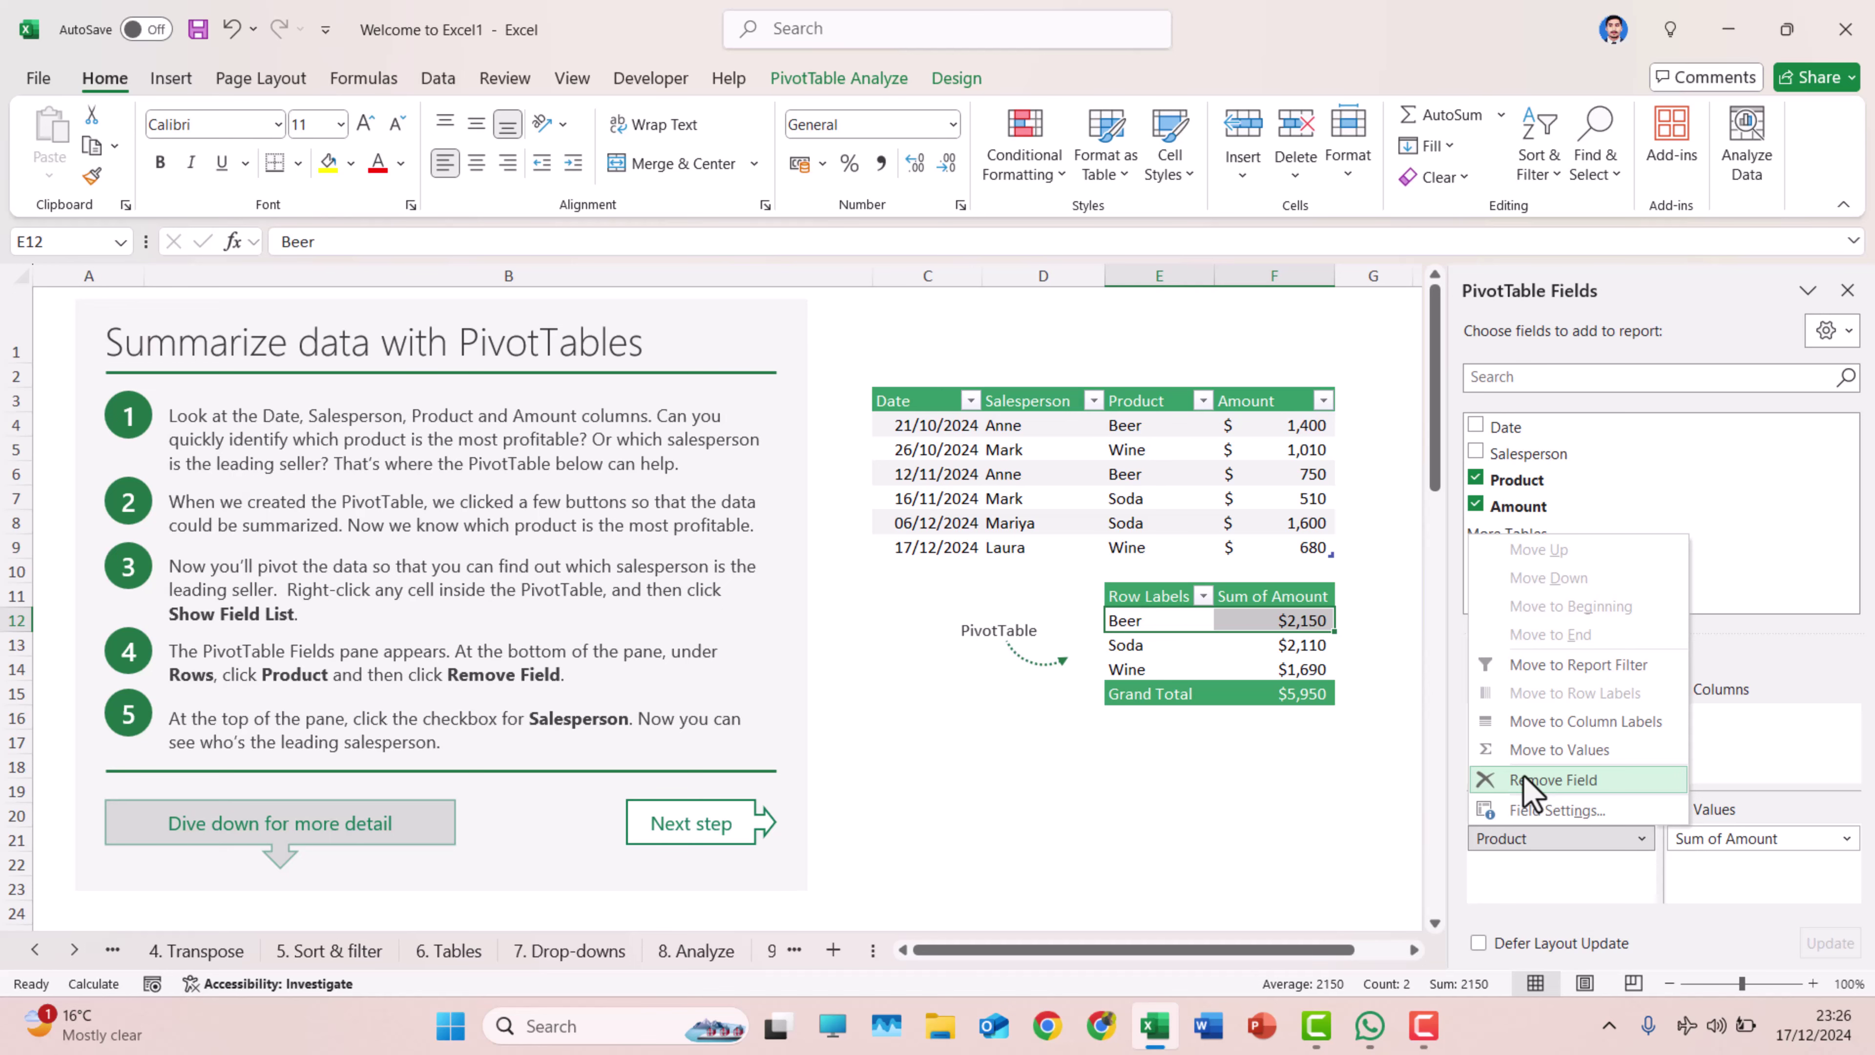
click(1526, 780)
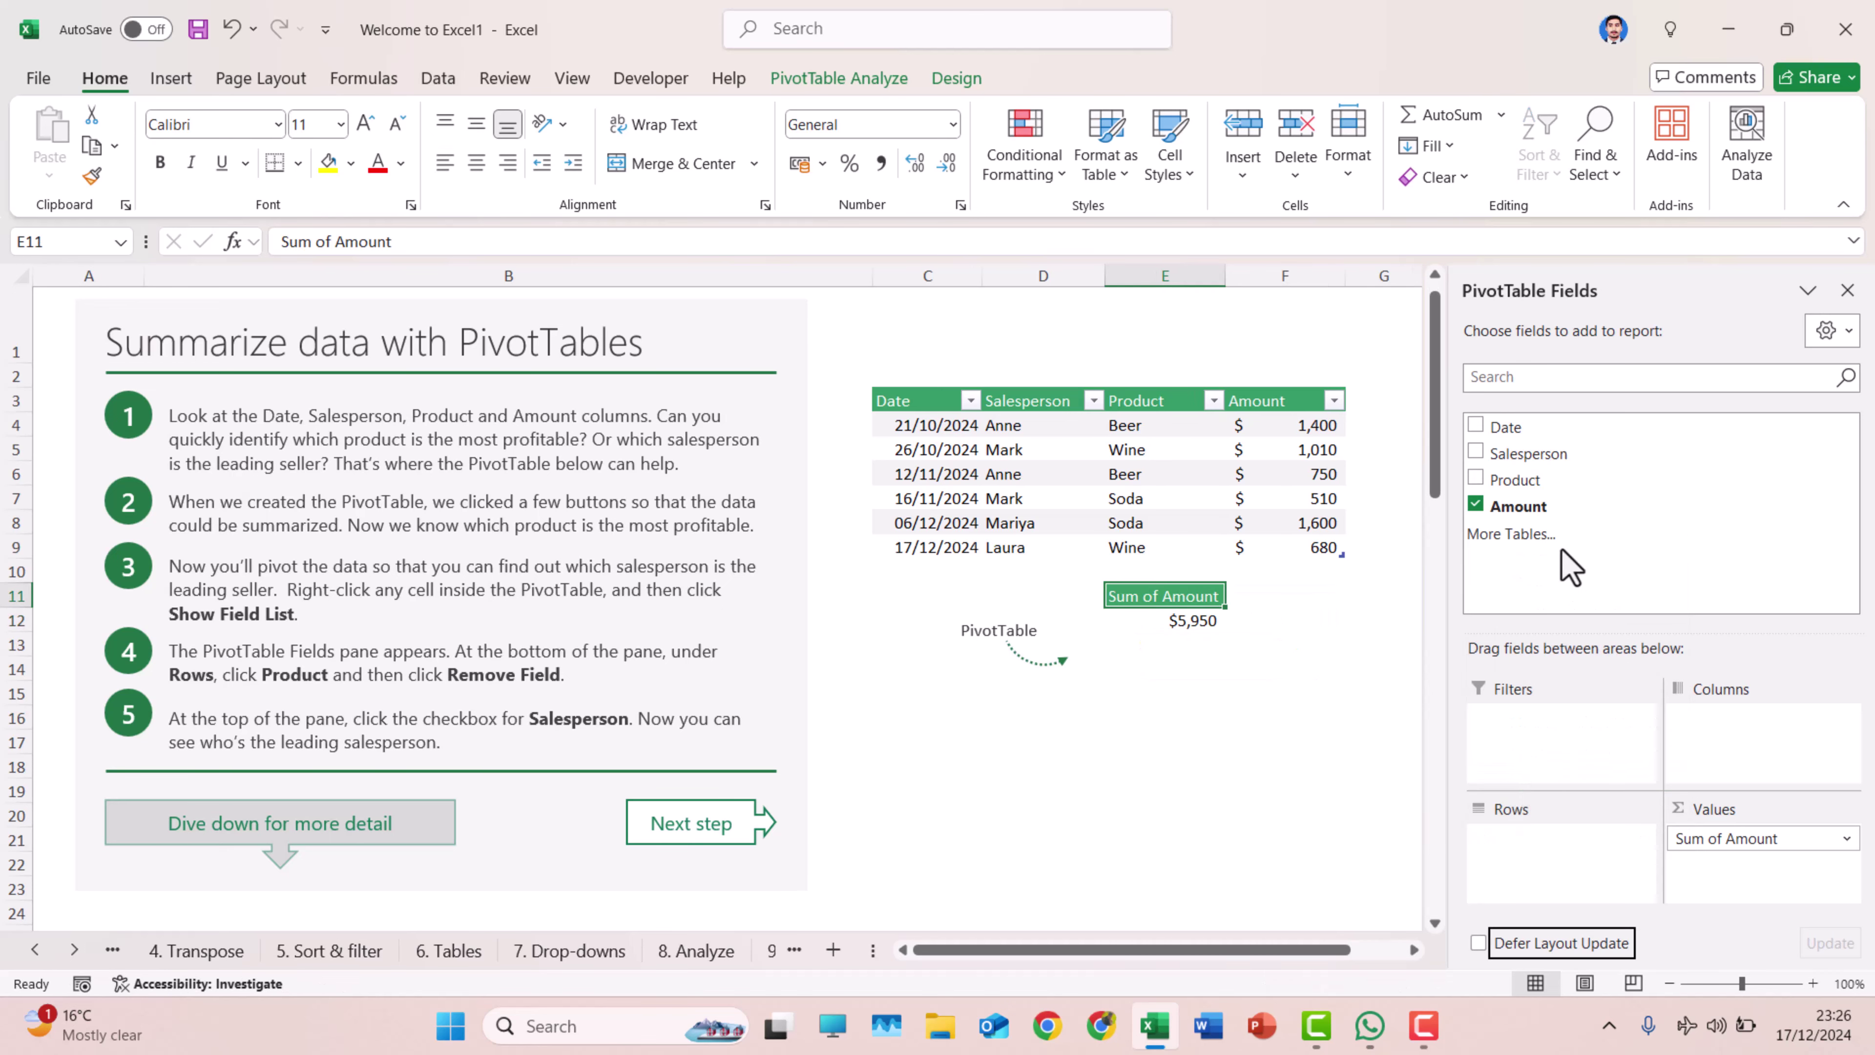
click(1476, 451)
Step: Compare the salespeople's Sum of Amount values in the PivotTable to identify the leading seller
click(1134, 668)
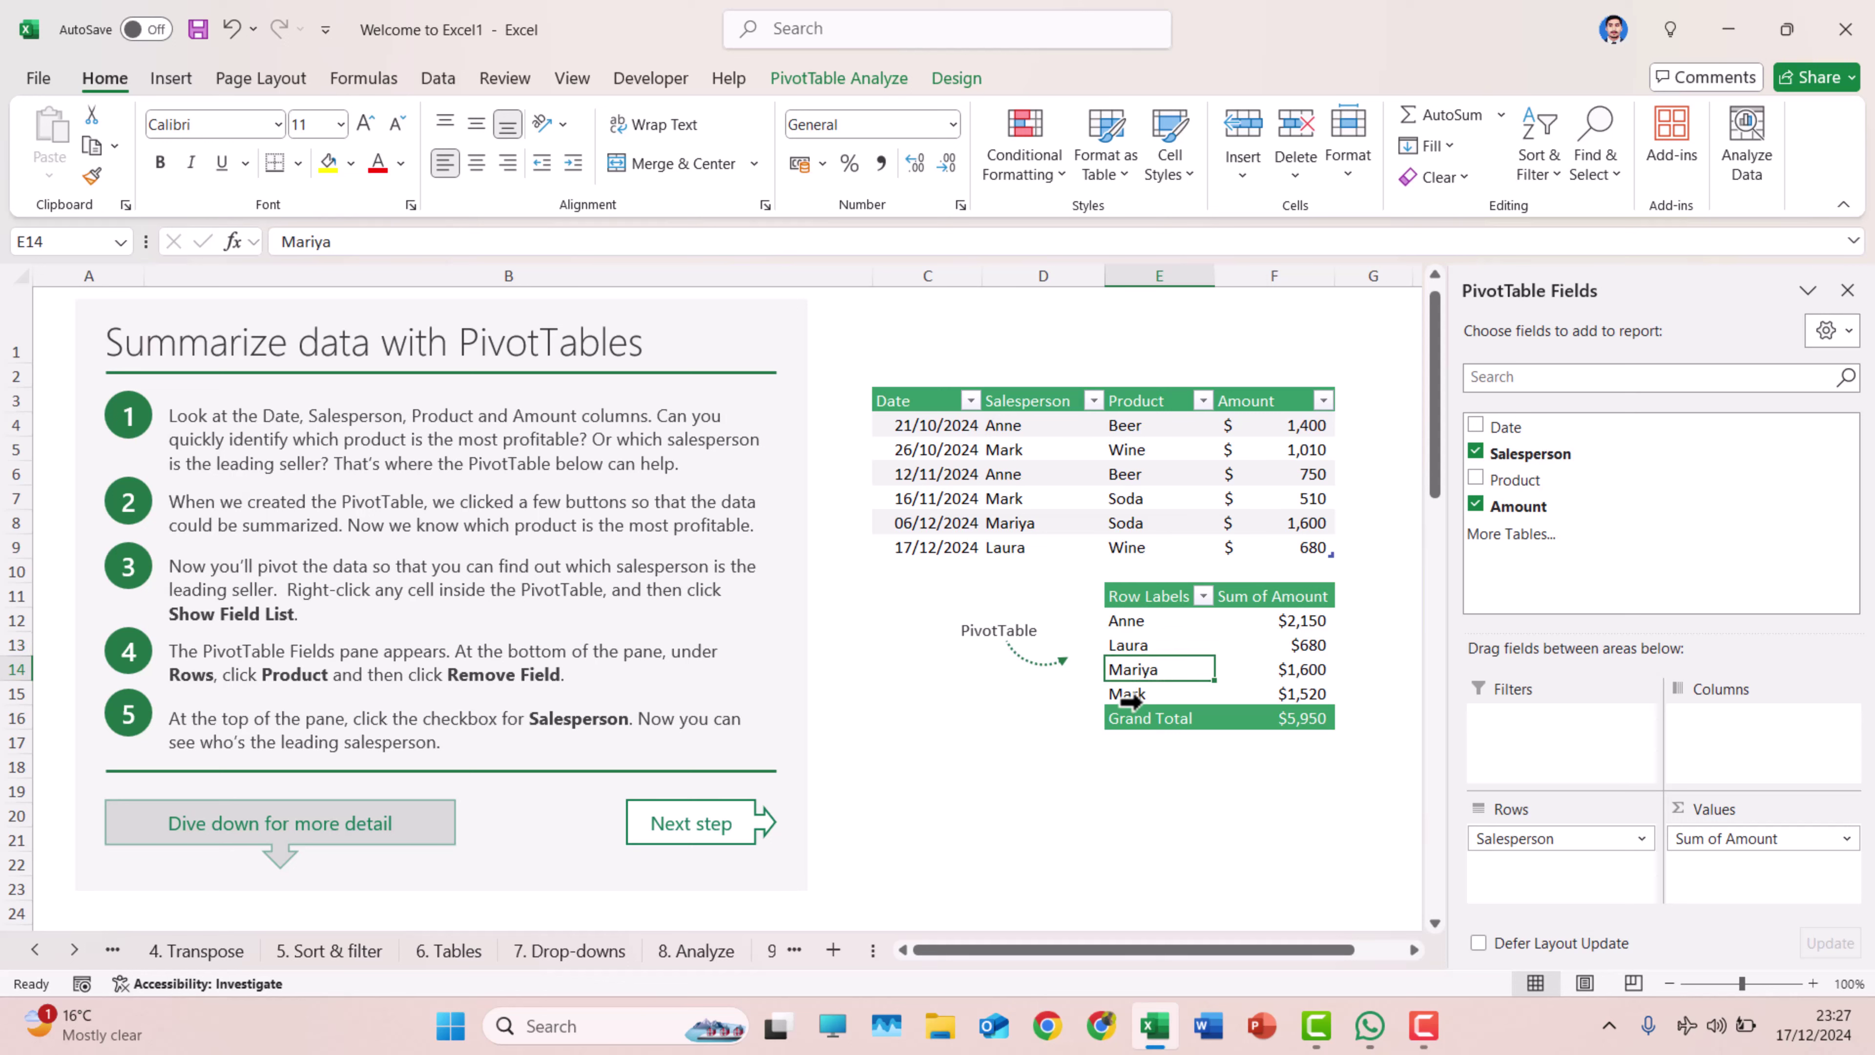
shift+click(1130, 698)
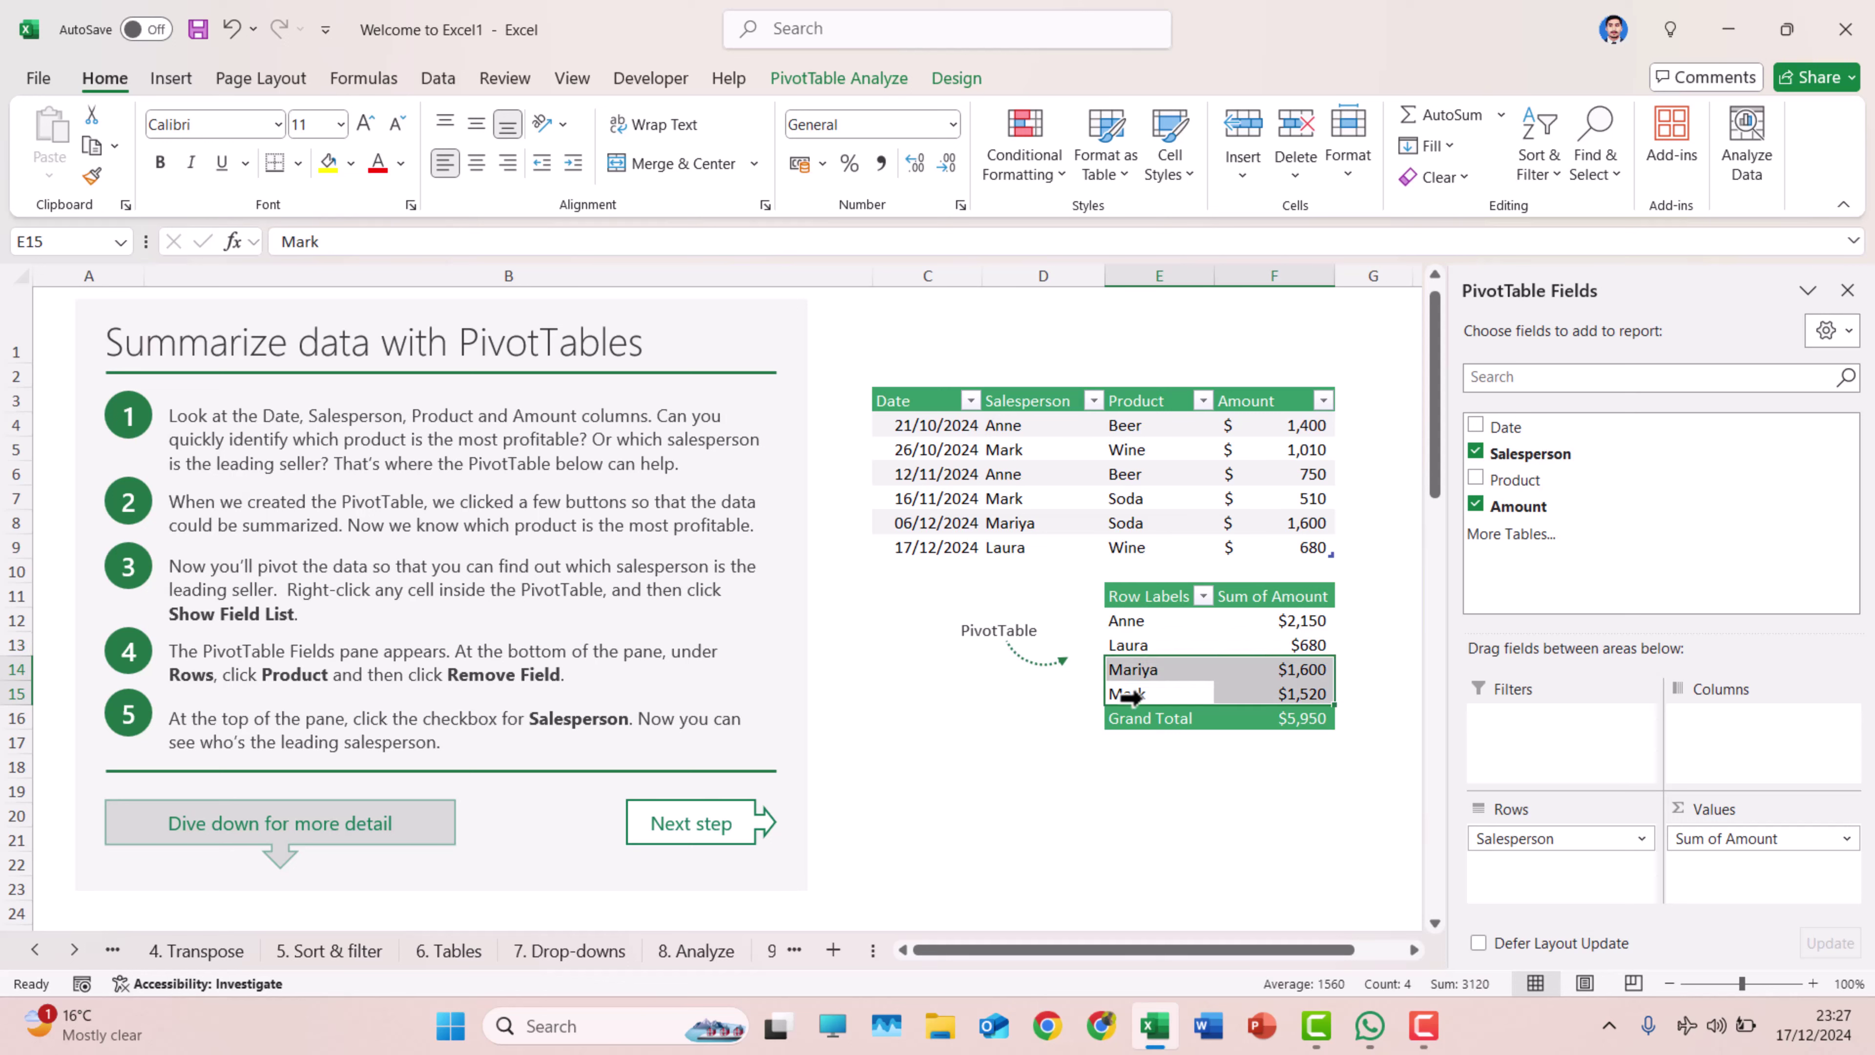
drag(1129, 639, 1130, 629)
click(1148, 625)
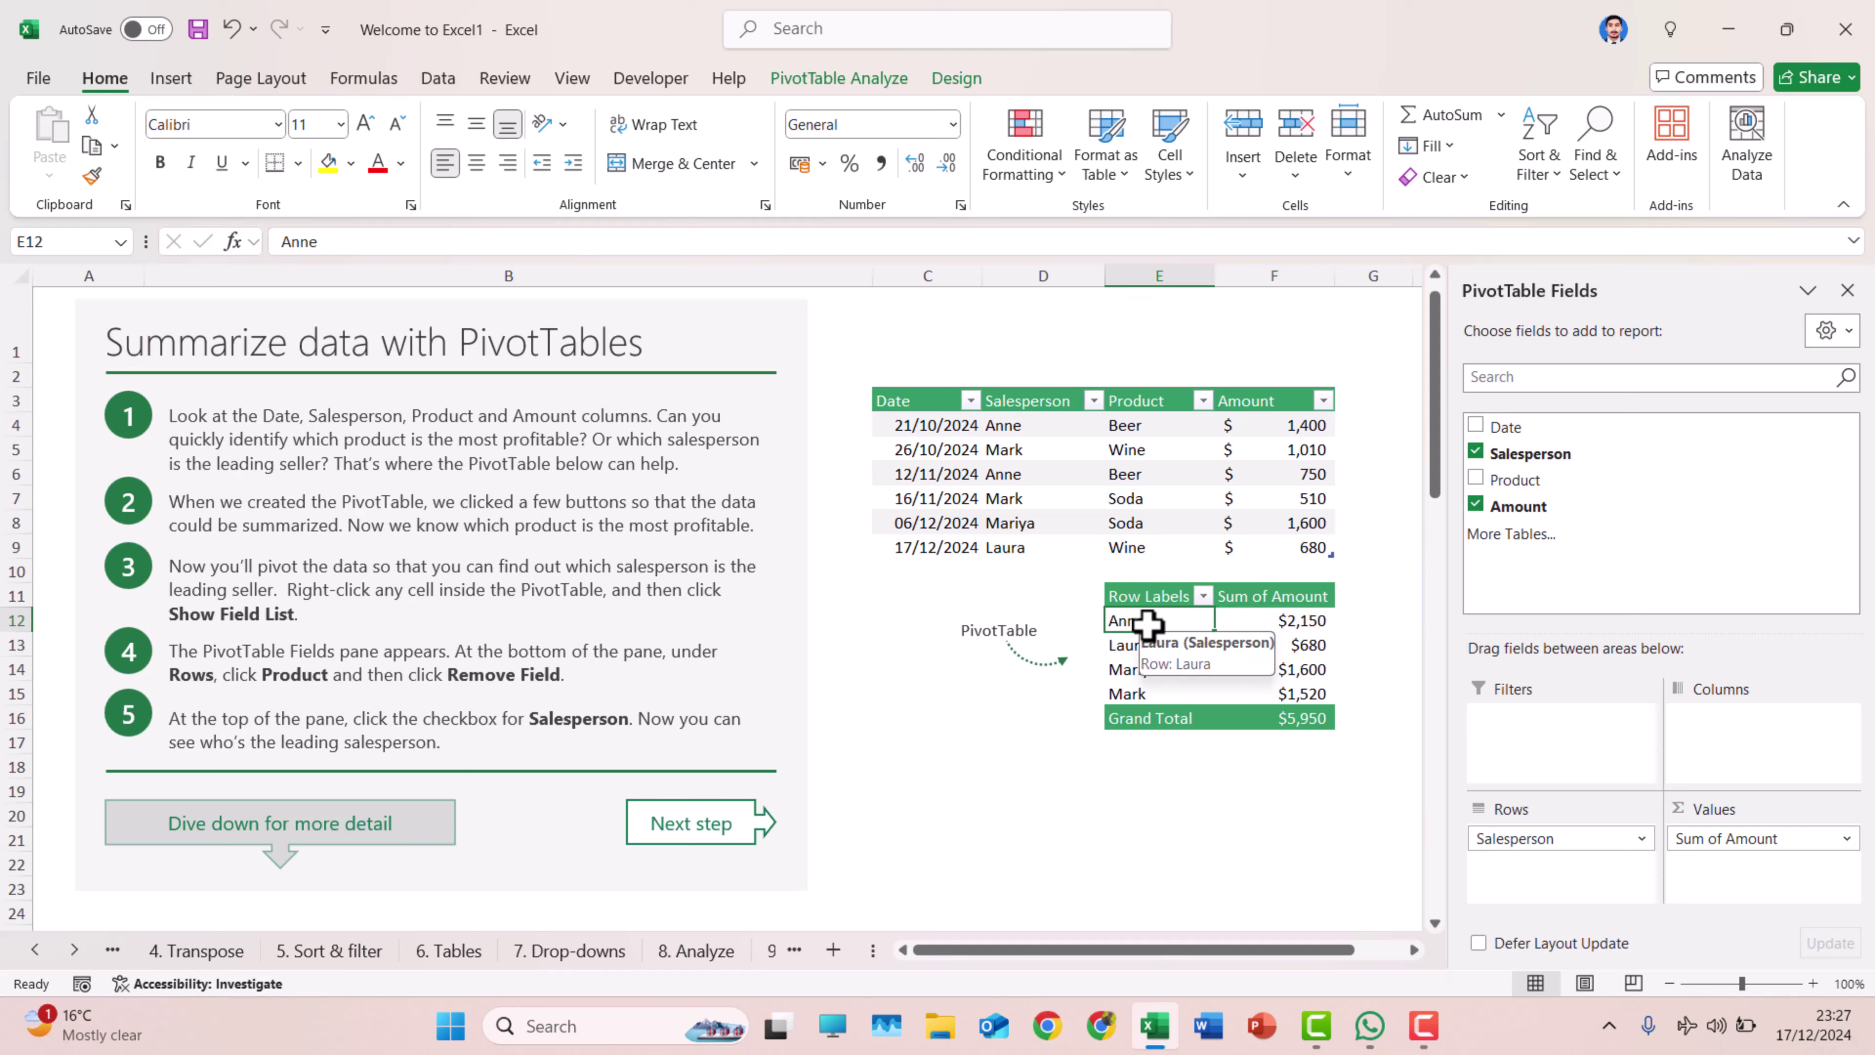
shift+click(1119, 650)
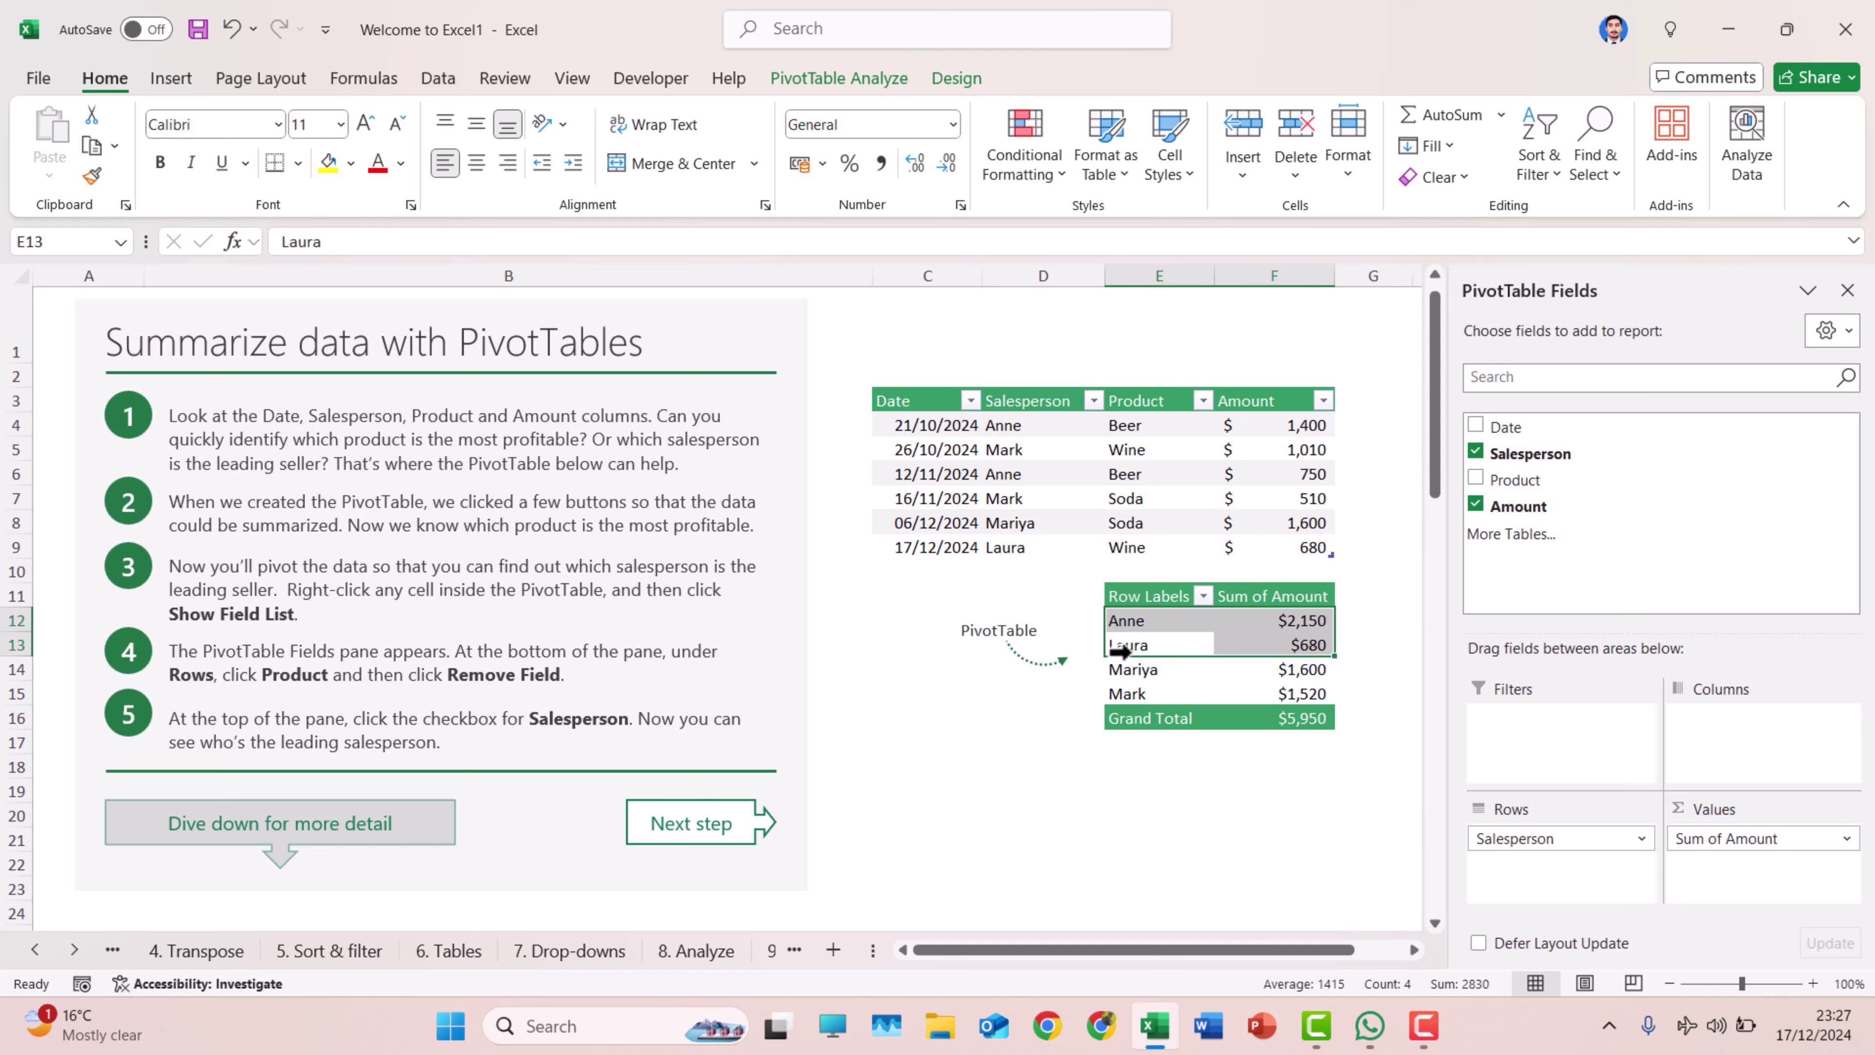
click(1133, 624)
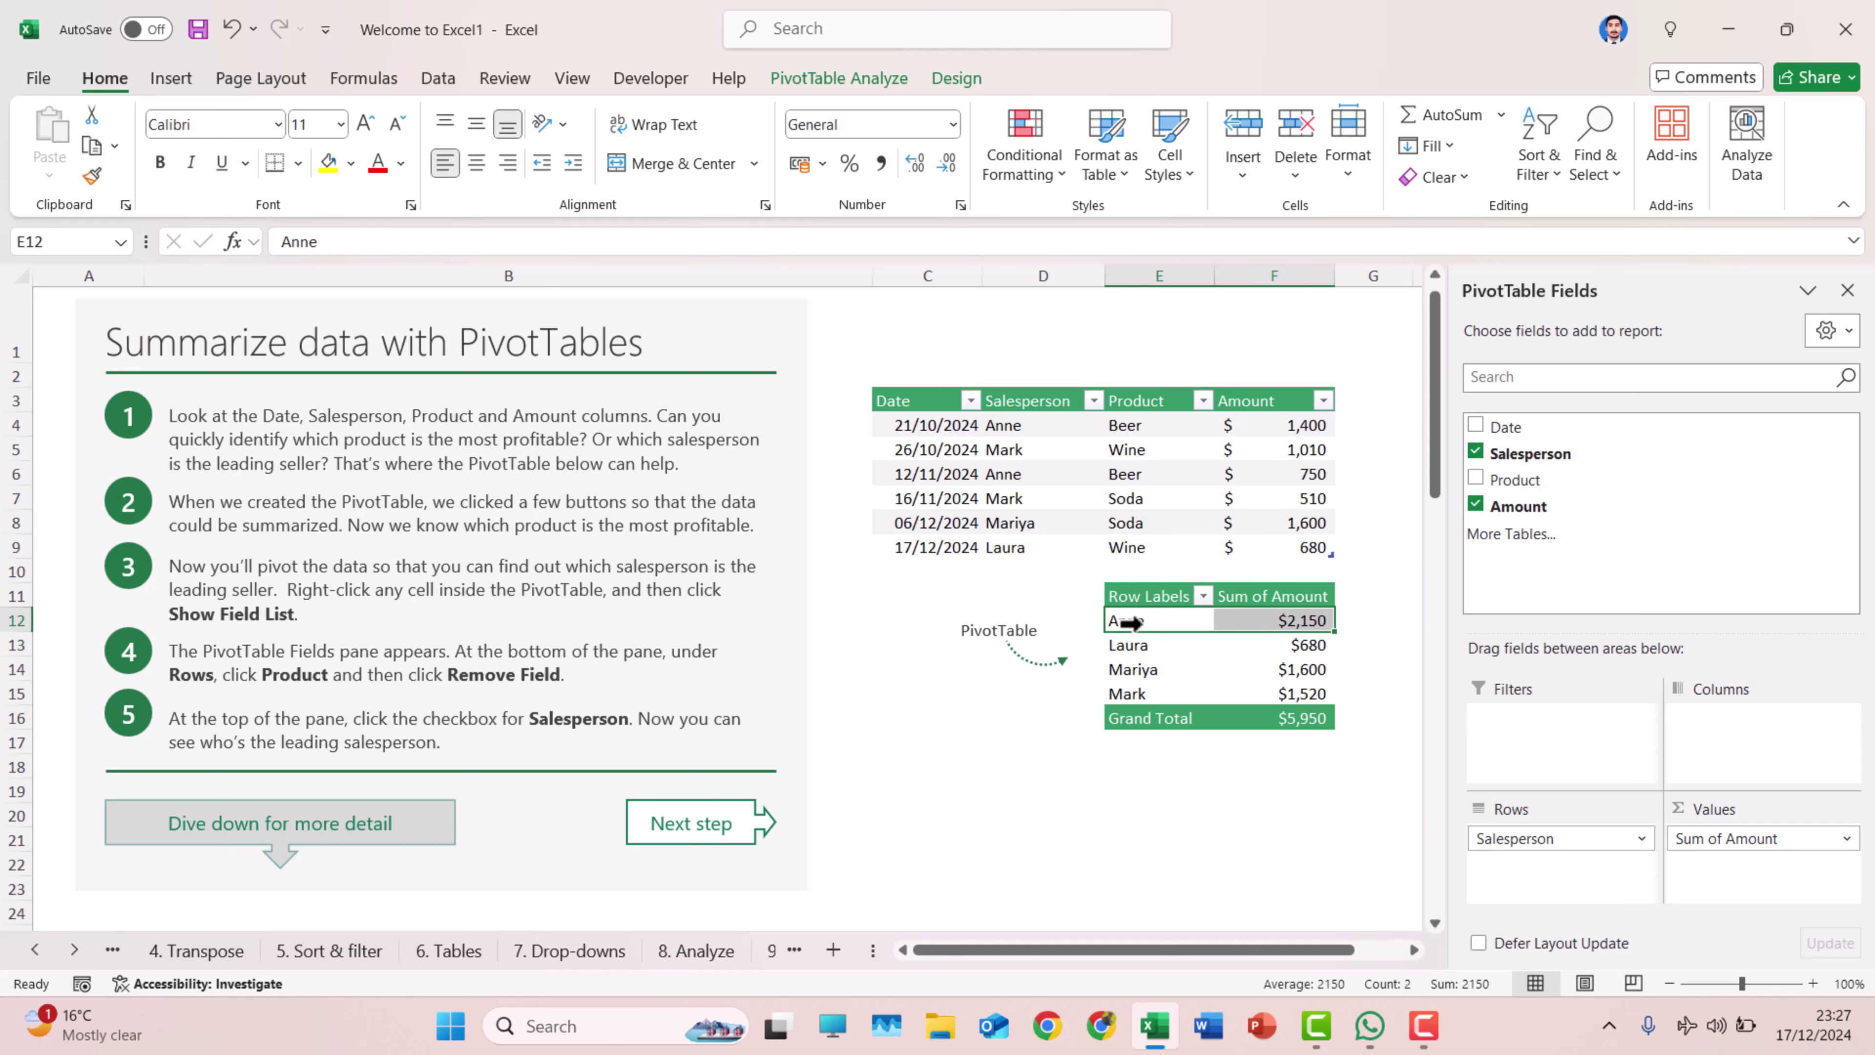